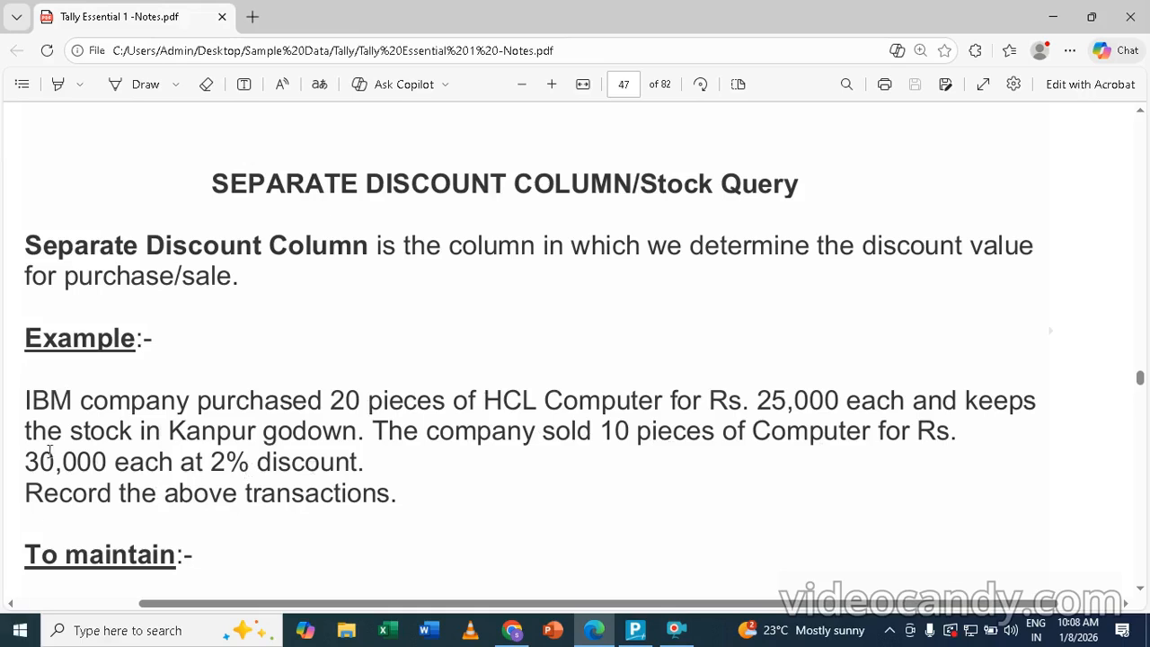
# Switch to TallyPrime, continue in educational mode and open the form for creating a new company.
pyautogui.scroll(-3, 289, 419)
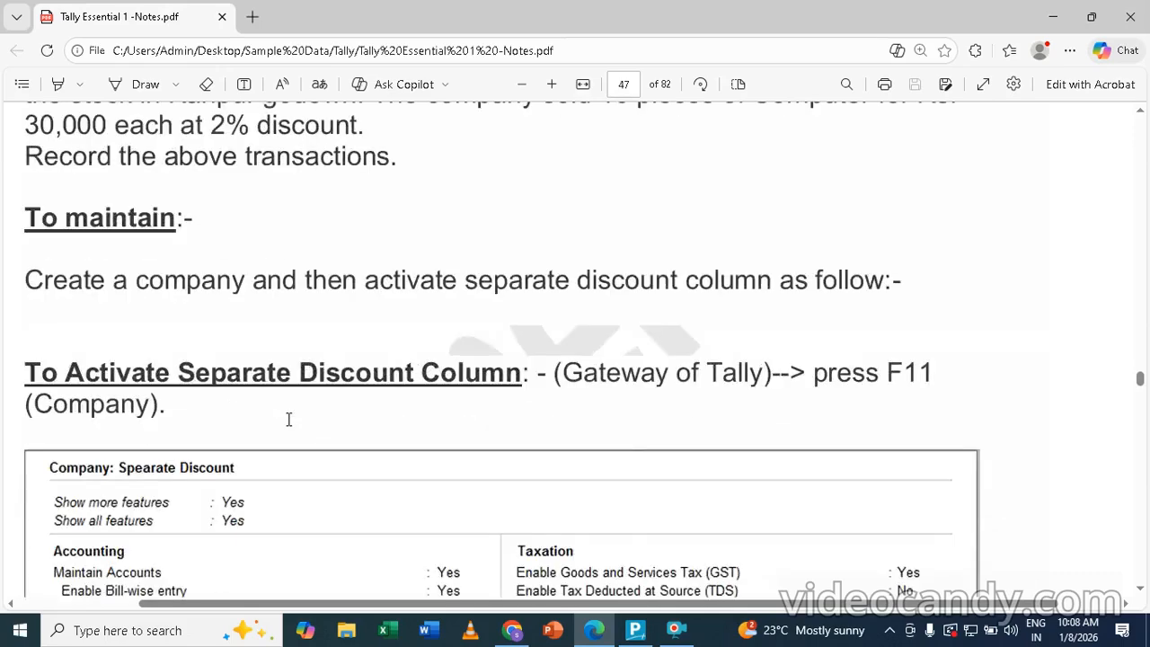
pyautogui.click(634, 634)
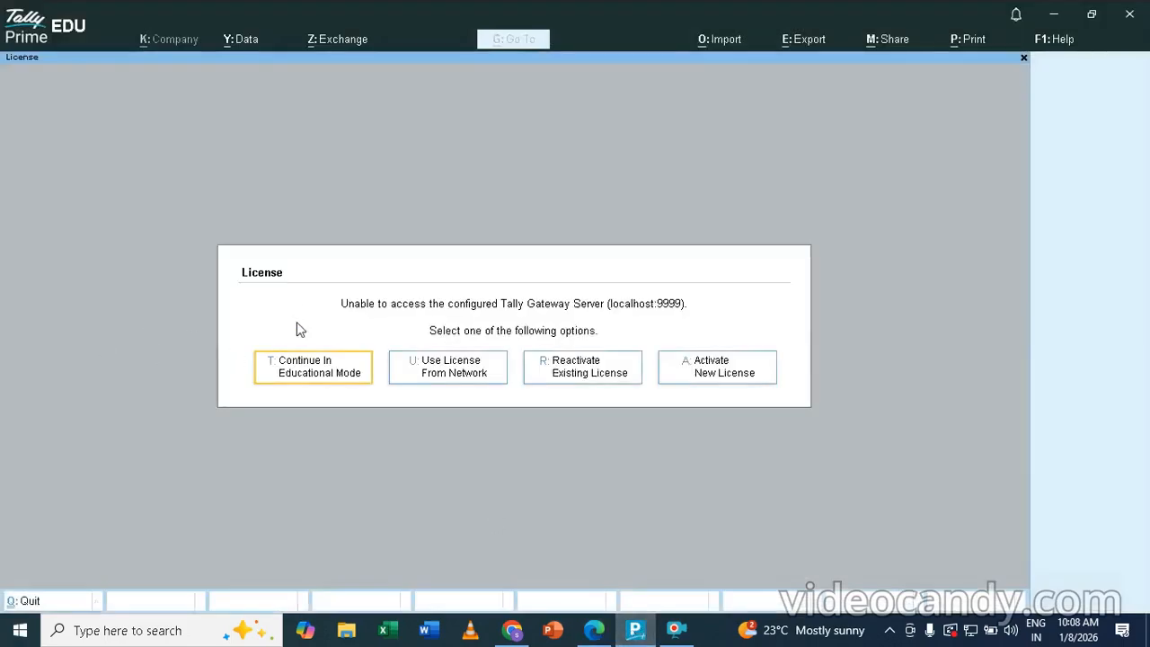
pyautogui.click(299, 369)
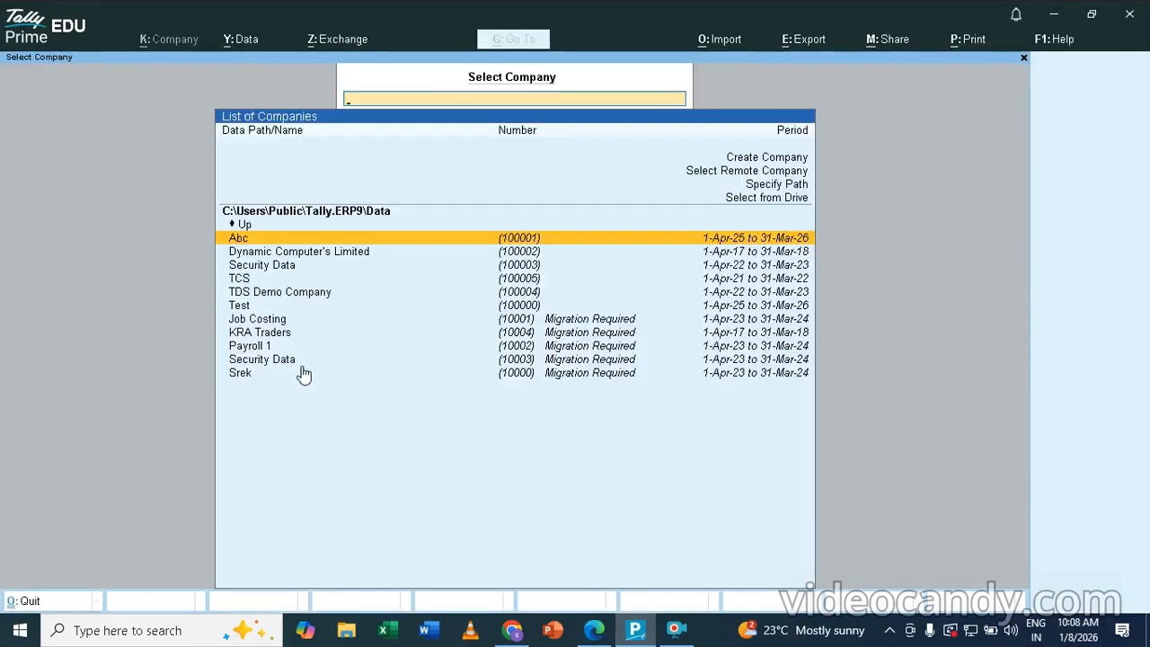
pyautogui.press('Up')
pyautogui.press('Up')
pyautogui.press('Up')
pyautogui.press('Up')
pyautogui.press('Up')
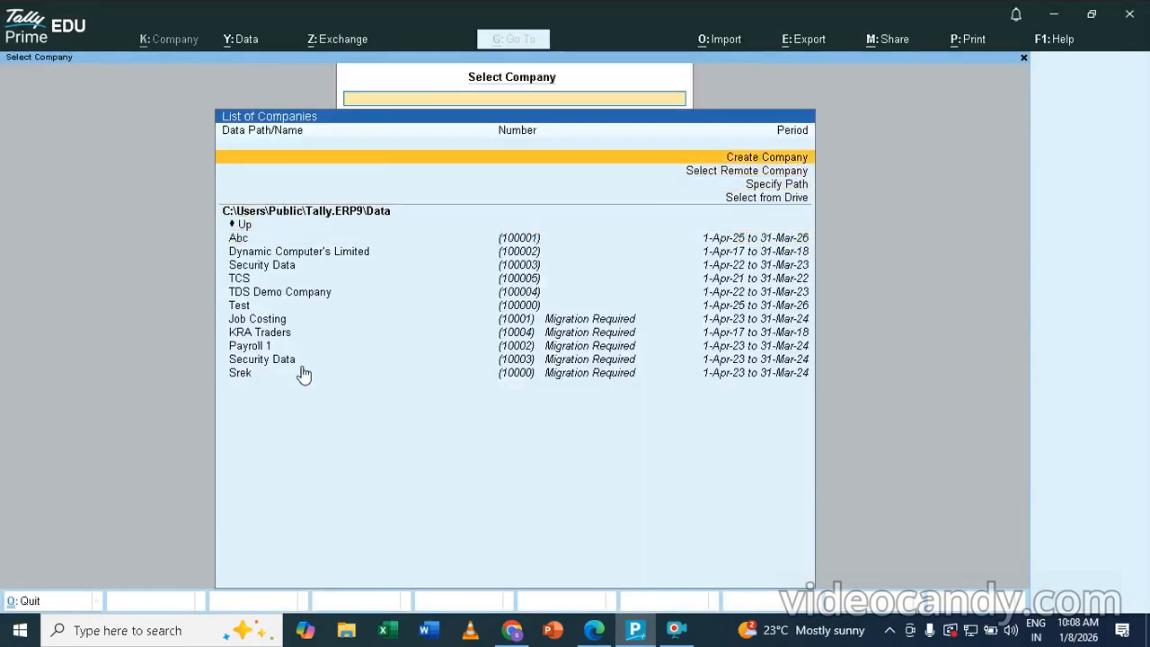
pyautogui.click(300, 364)
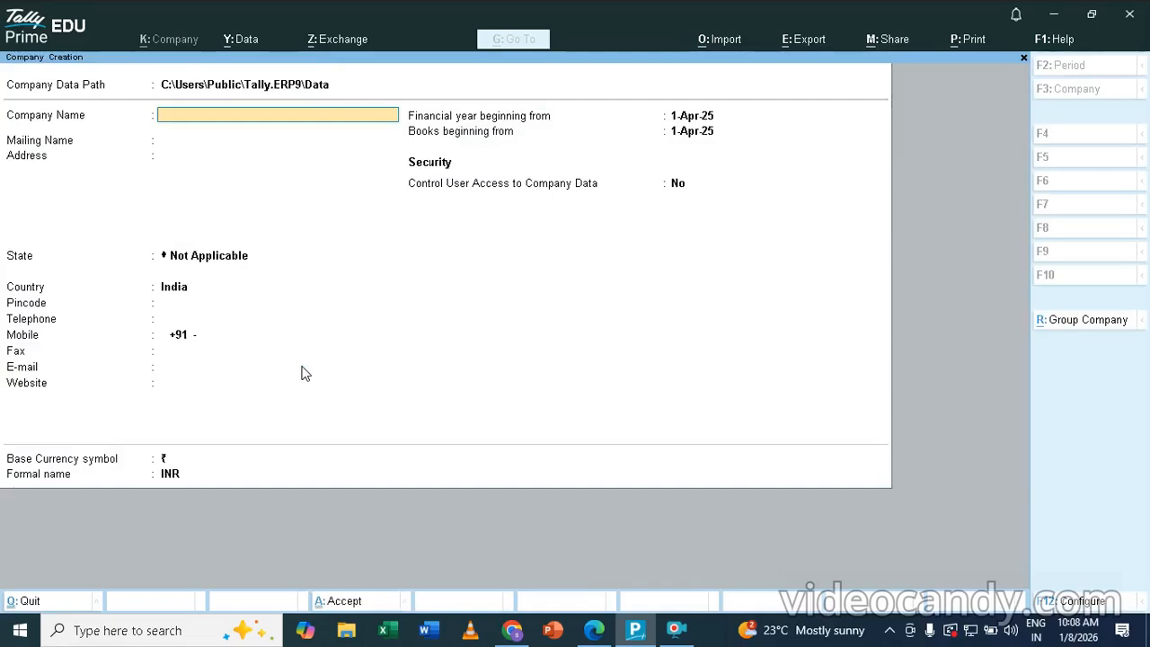
# Set the new company's data path to the personally named tally folder at the root of drive E:.
pyautogui.press('Up')
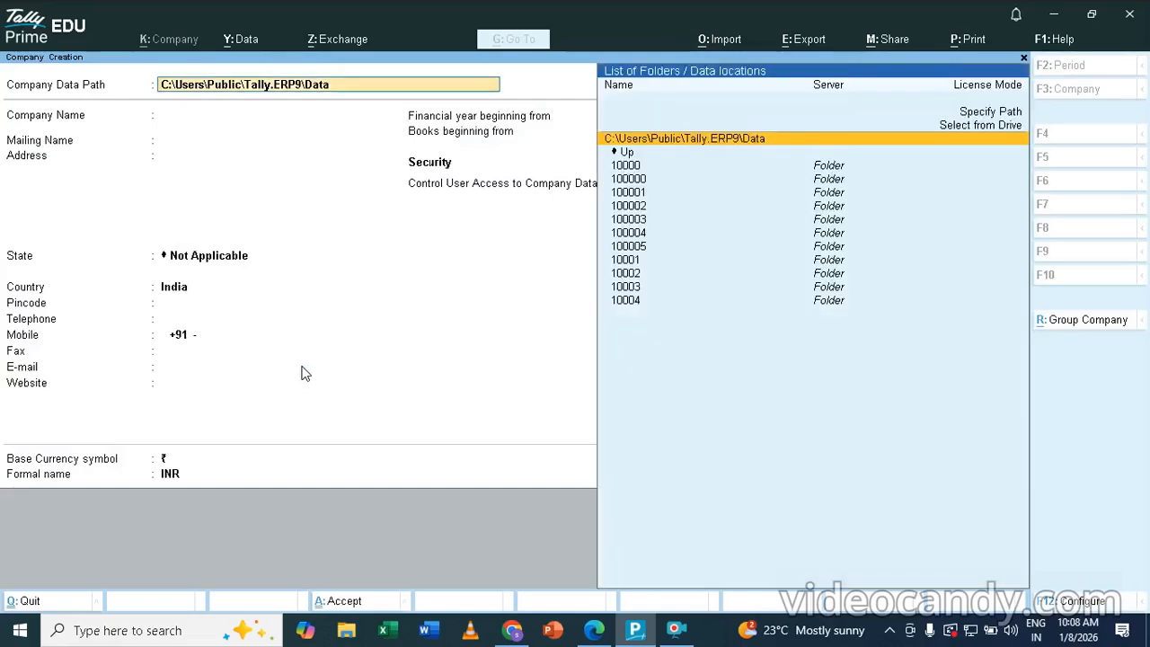
pyautogui.press('Up')
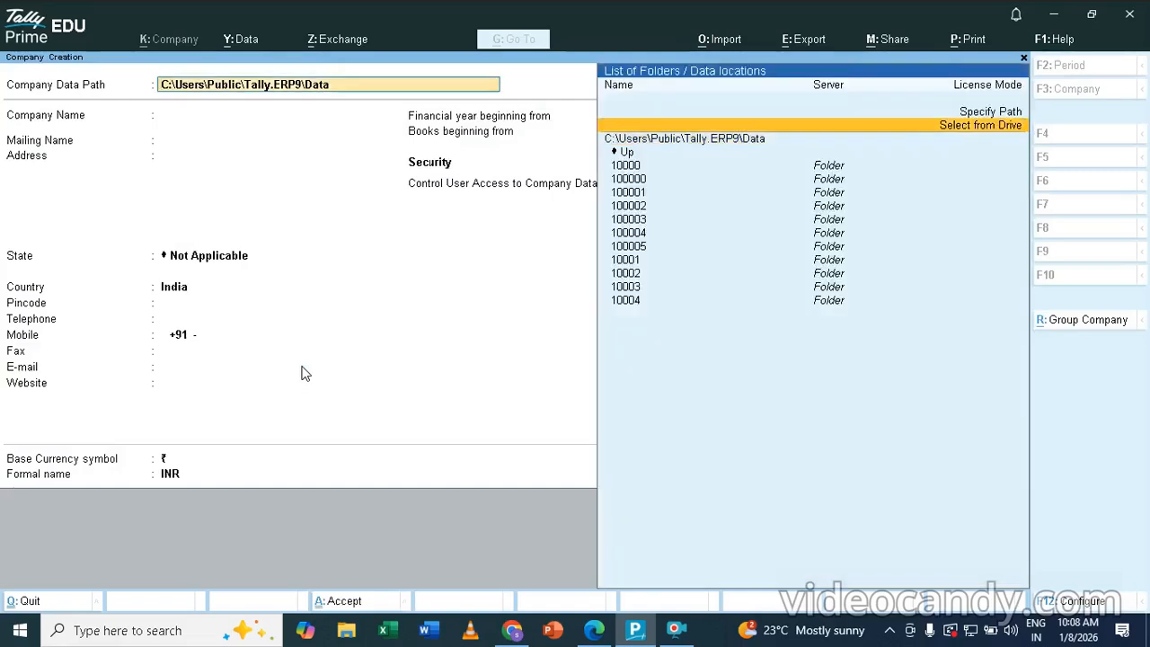
pyautogui.press('Return')
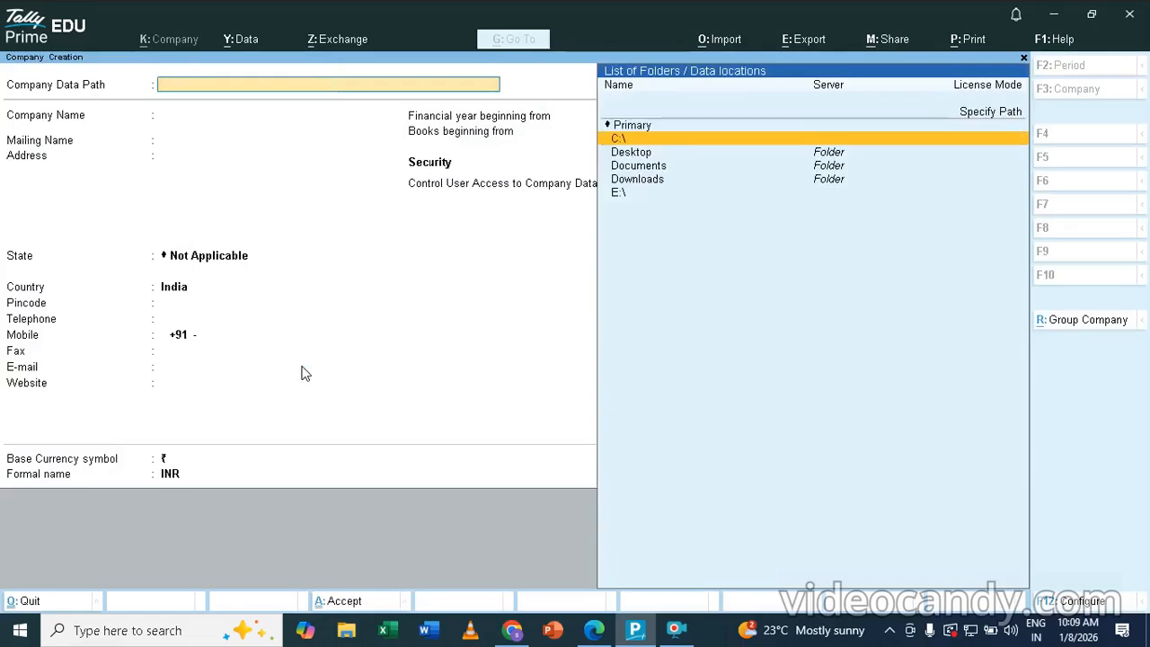
pyautogui.press('Down')
pyautogui.press('Down')
pyautogui.press('Down')
pyautogui.press('Down')
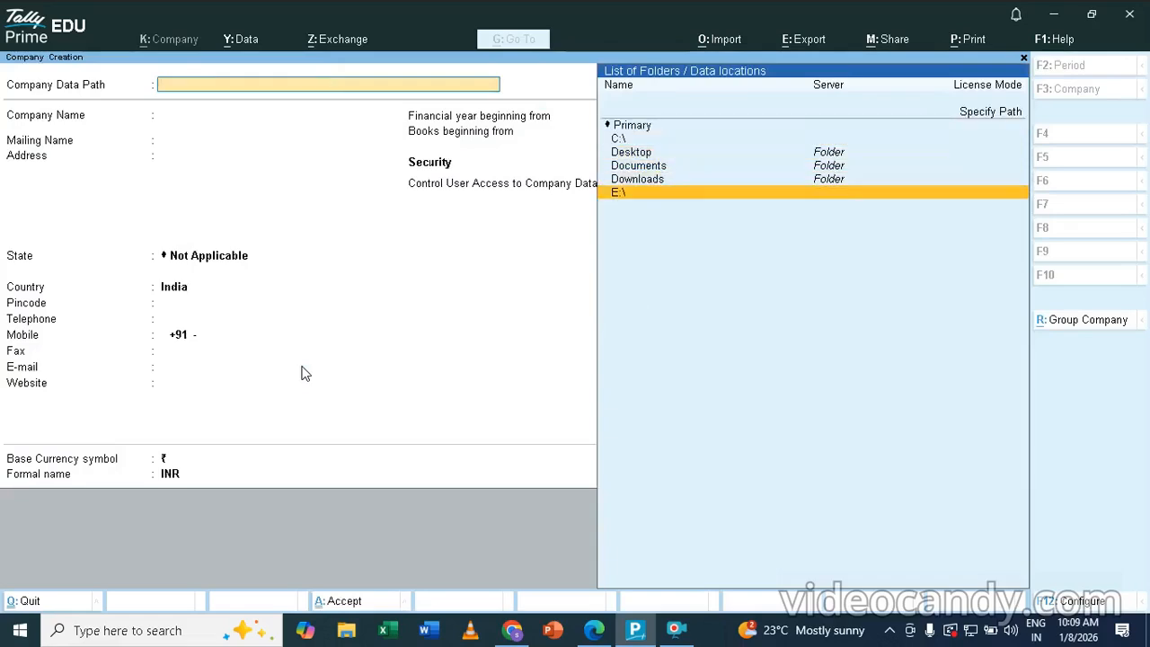
pyautogui.press('Return')
pyautogui.press('Down')
pyautogui.press('Down')
pyautogui.press('Down')
pyautogui.press('Down')
pyautogui.press('Down')
pyautogui.press('Down')
pyautogui.press('Down')
pyautogui.press('Down')
pyautogui.press('Down')
pyautogui.press('Down')
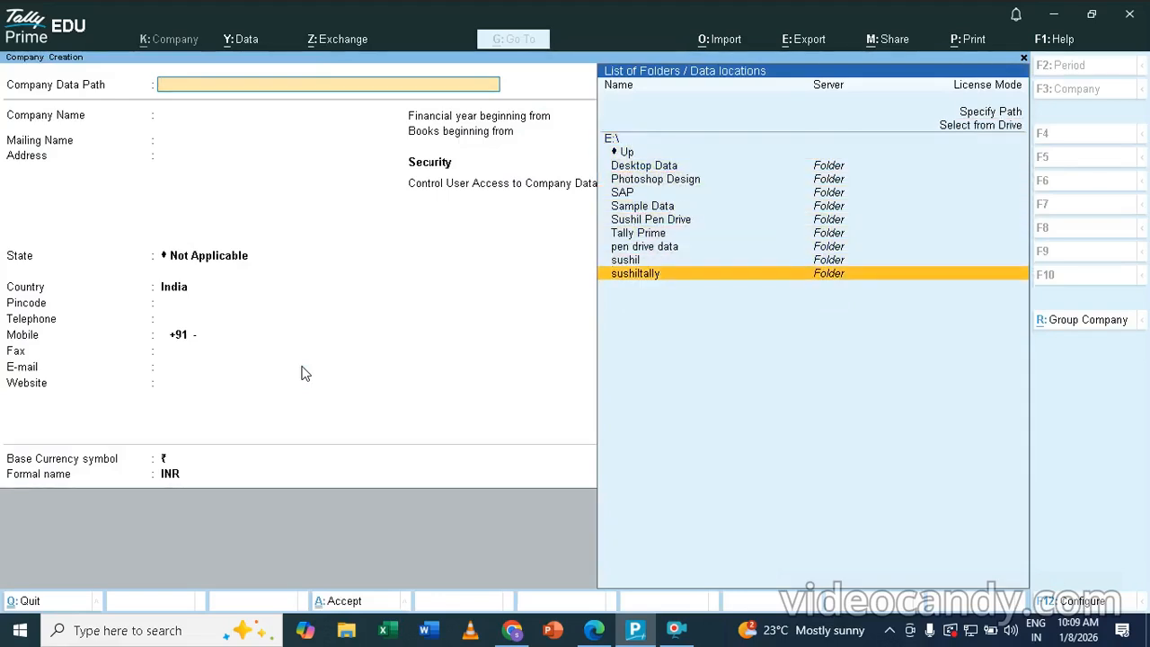
pyautogui.press('Return')
pyautogui.press('Return')
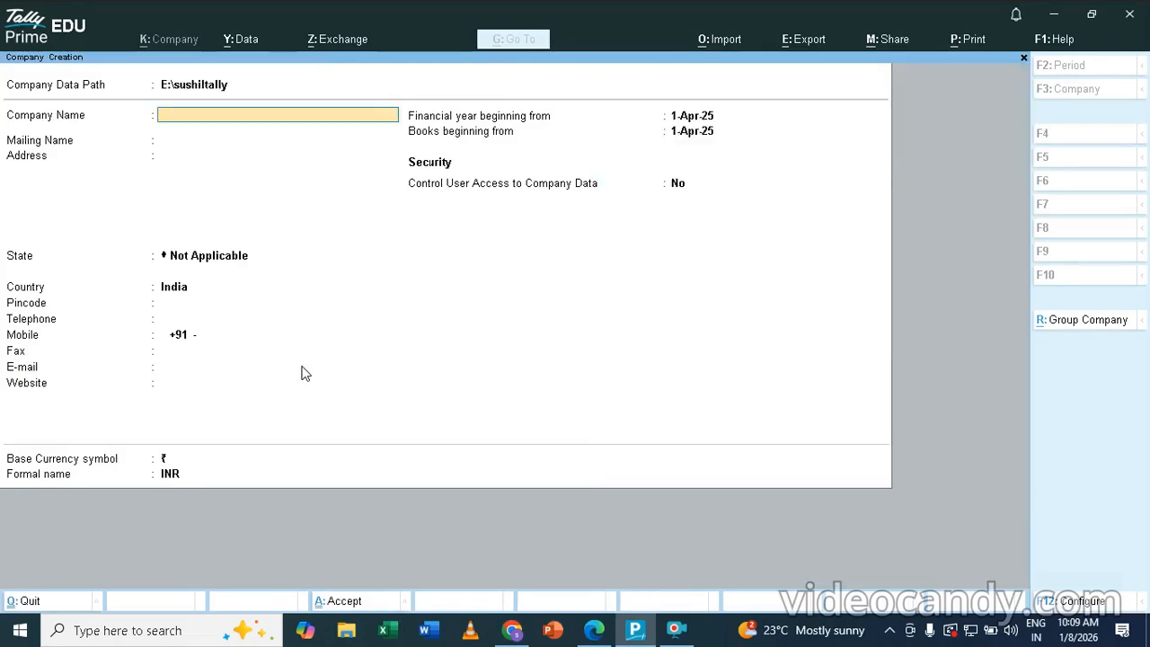
# Name the company IBM CO PVT LTD, keep the same mailing name and leave the address blank.
pyautogui.write('IBM CO PVT LTD')
pyautogui.press('Return')
pyautogui.press('Return')
pyautogui.press('Return')
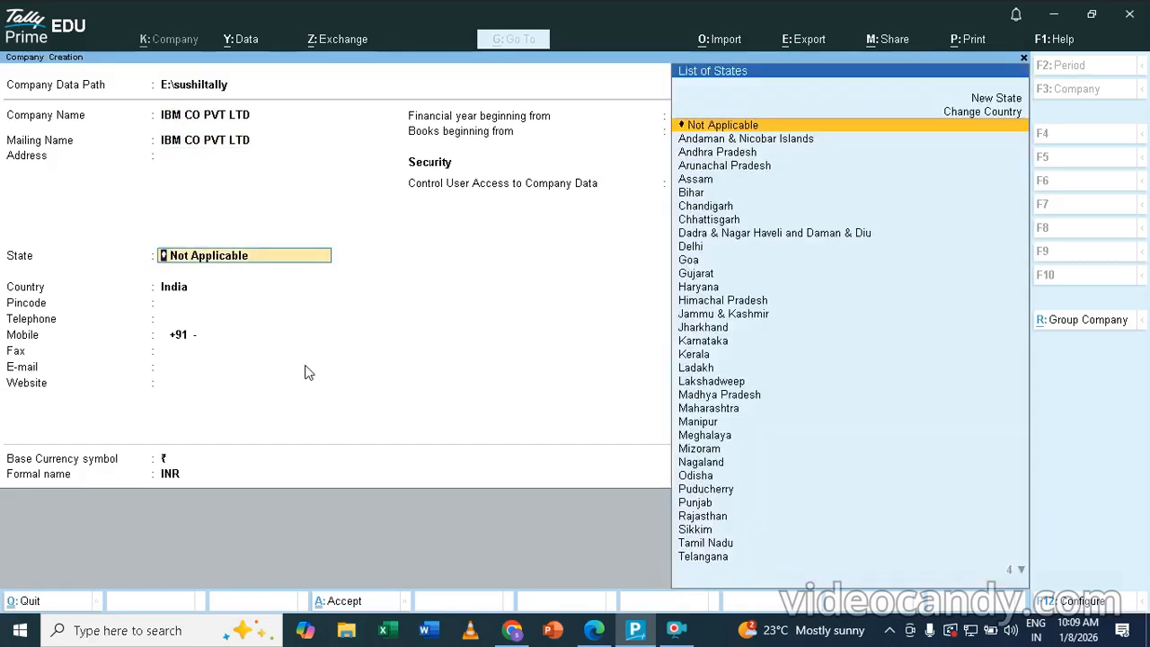
# Choose Maharashtra as the company's state, keep India as the country and leave the contact details blank.
pyautogui.write('M')
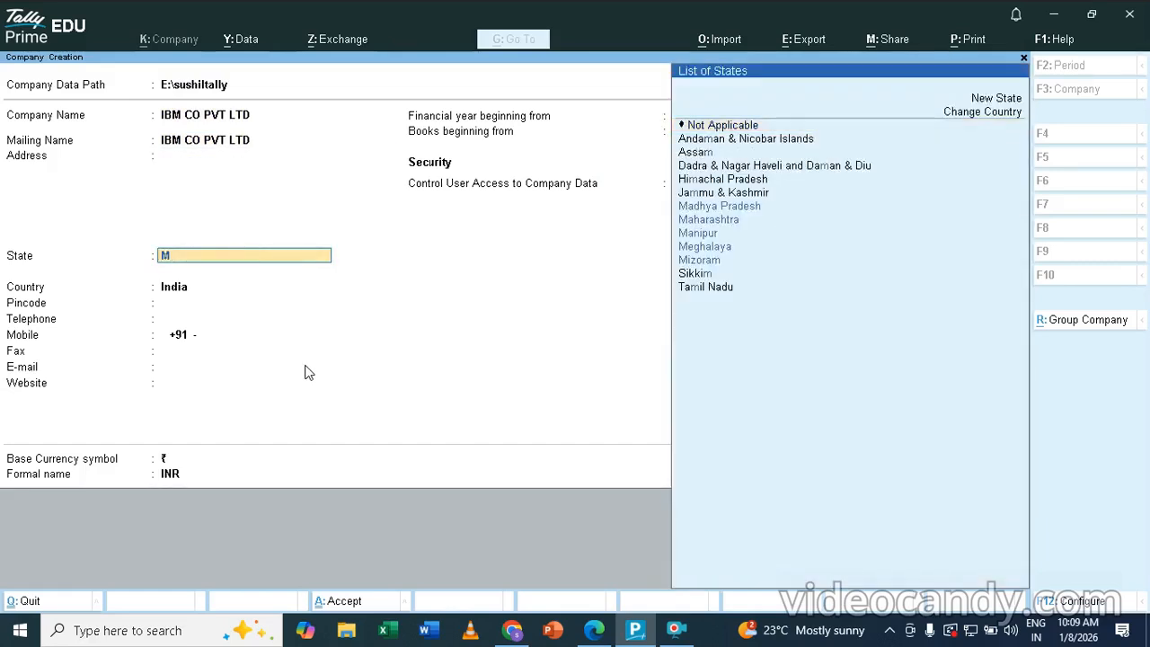
pyautogui.press('Down')
pyautogui.press('Down')
pyautogui.press('Down')
pyautogui.press('Down')
pyautogui.press('Up')
pyautogui.press('Up')
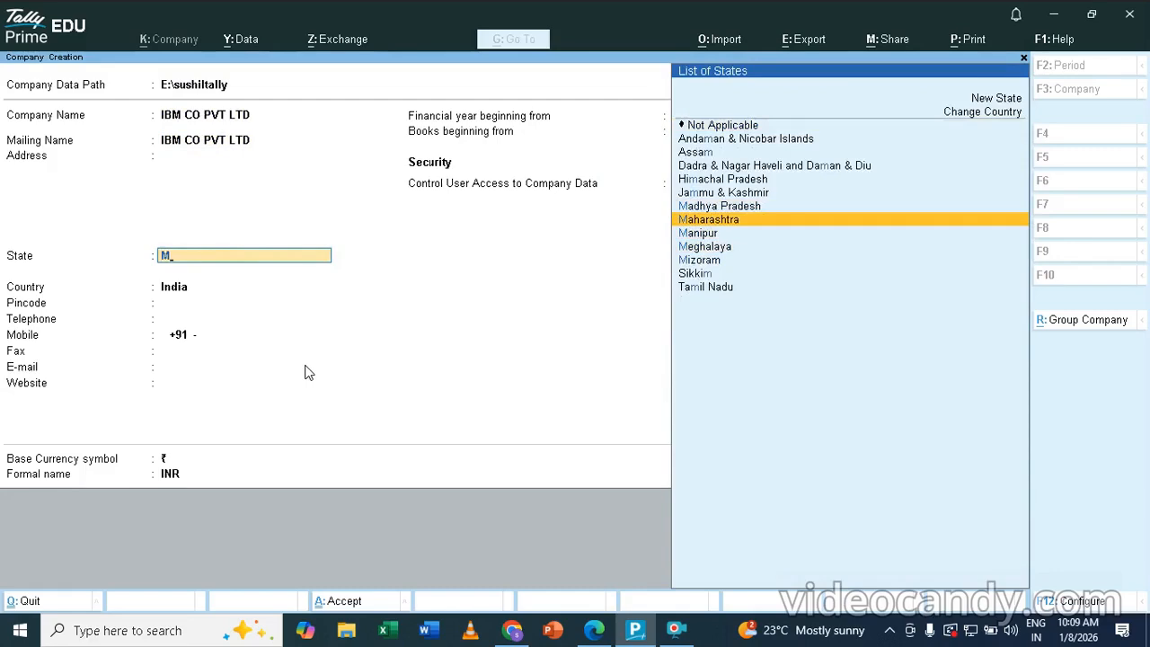
pyautogui.press('Return')
pyautogui.press('Return')
pyautogui.press('Return')
pyautogui.press('Return')
pyautogui.press('Return')
pyautogui.press('Return')
pyautogui.press('Return')
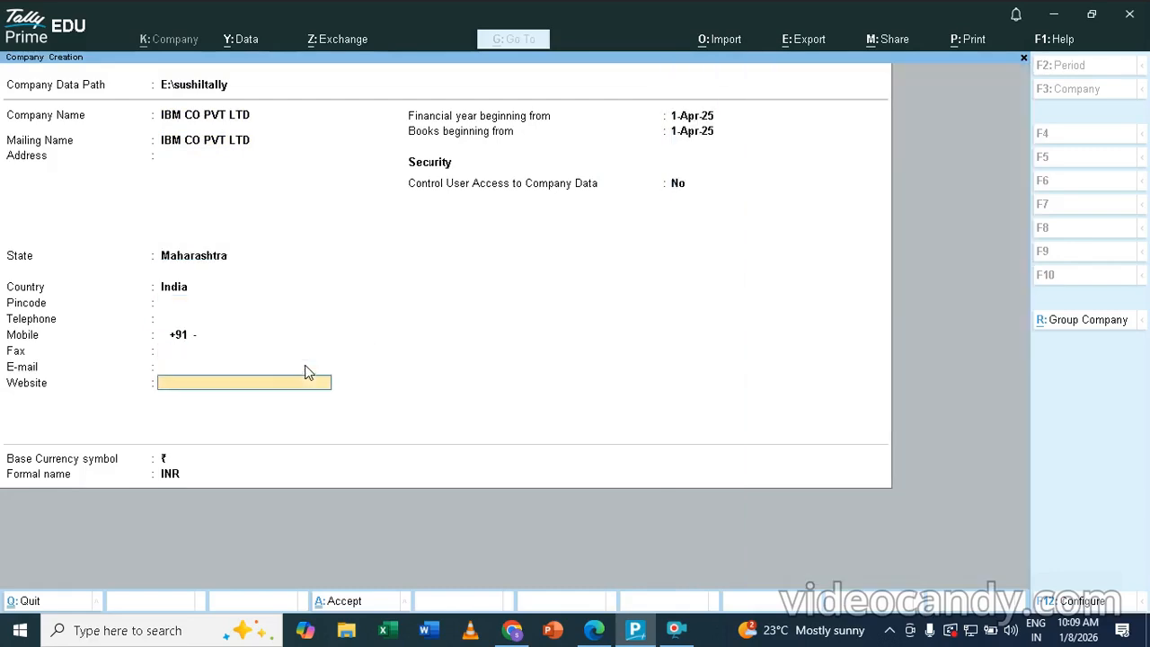
# Set the financial year to begin from 1-4-2021, keep the remaining defaults and accept the company creation.
pyautogui.write('1')
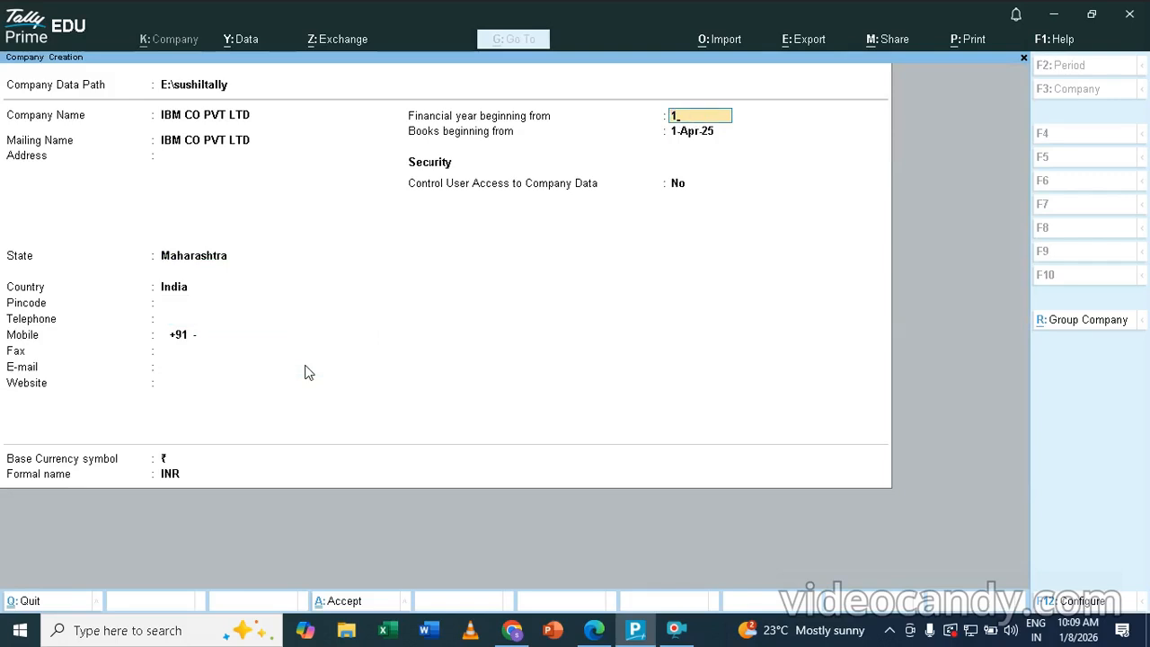
pyautogui.write('-4-2021')
pyautogui.press('Return')
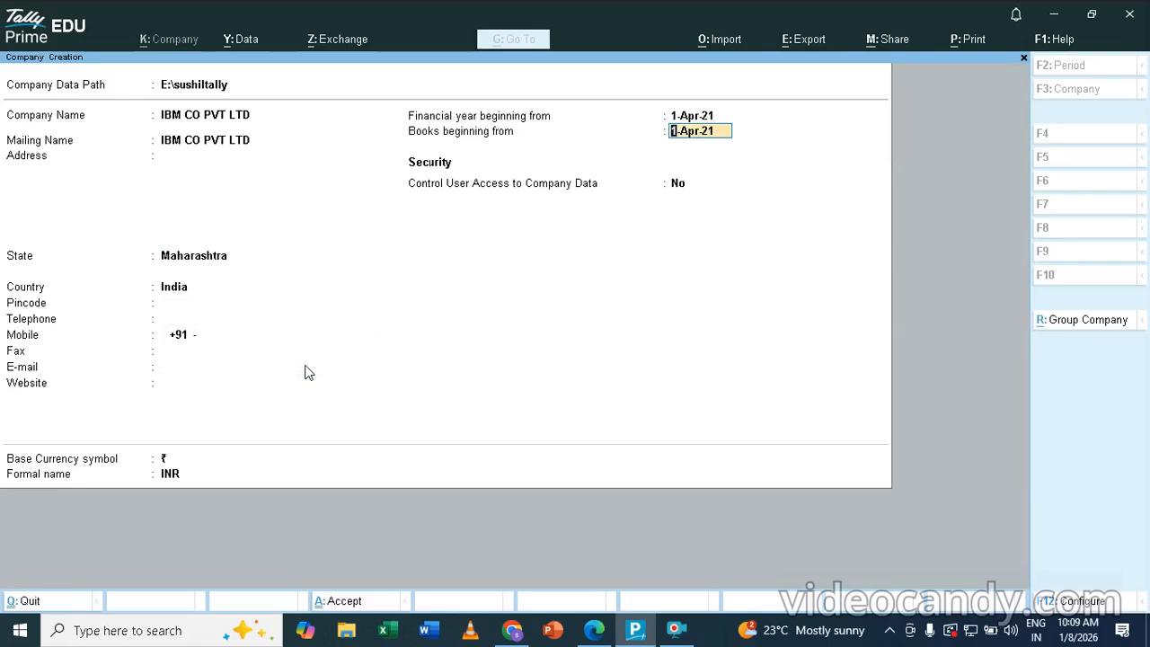
pyautogui.press('Return')
pyautogui.press('Return')
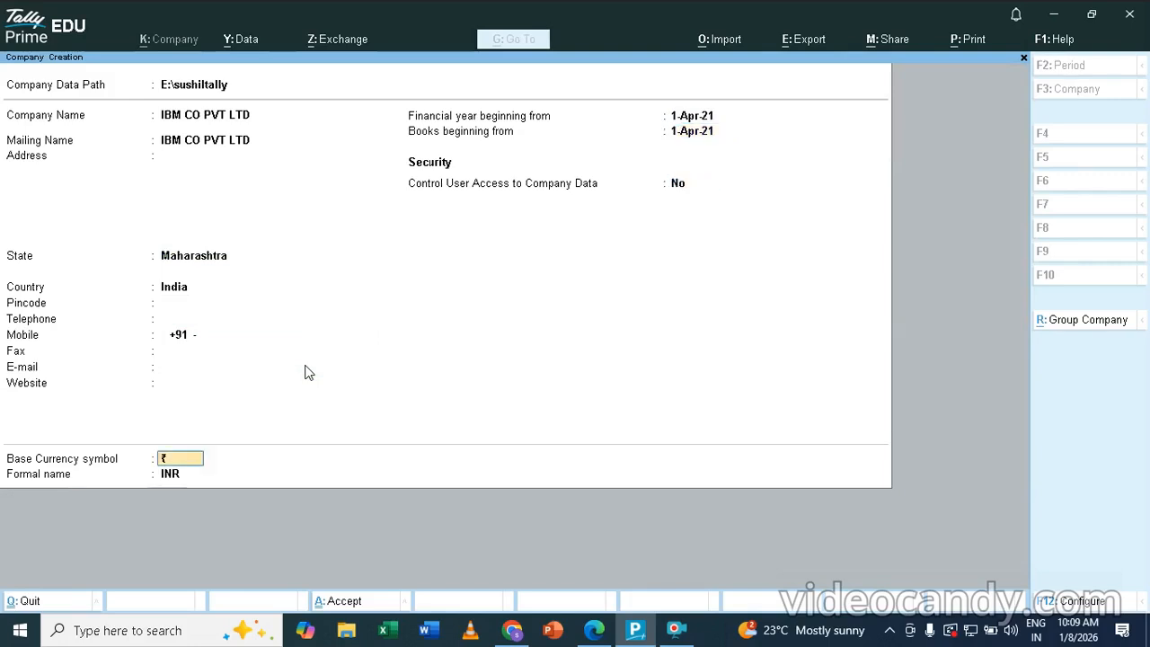
pyautogui.press('Return')
pyautogui.press('Return')
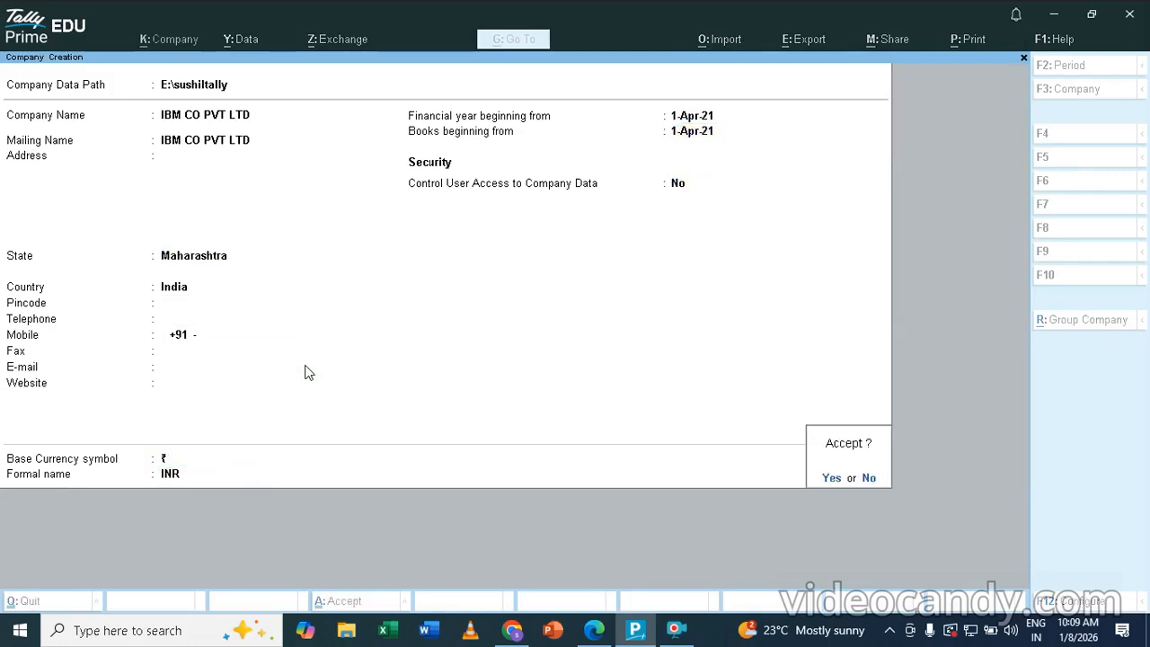
pyautogui.press('Return')
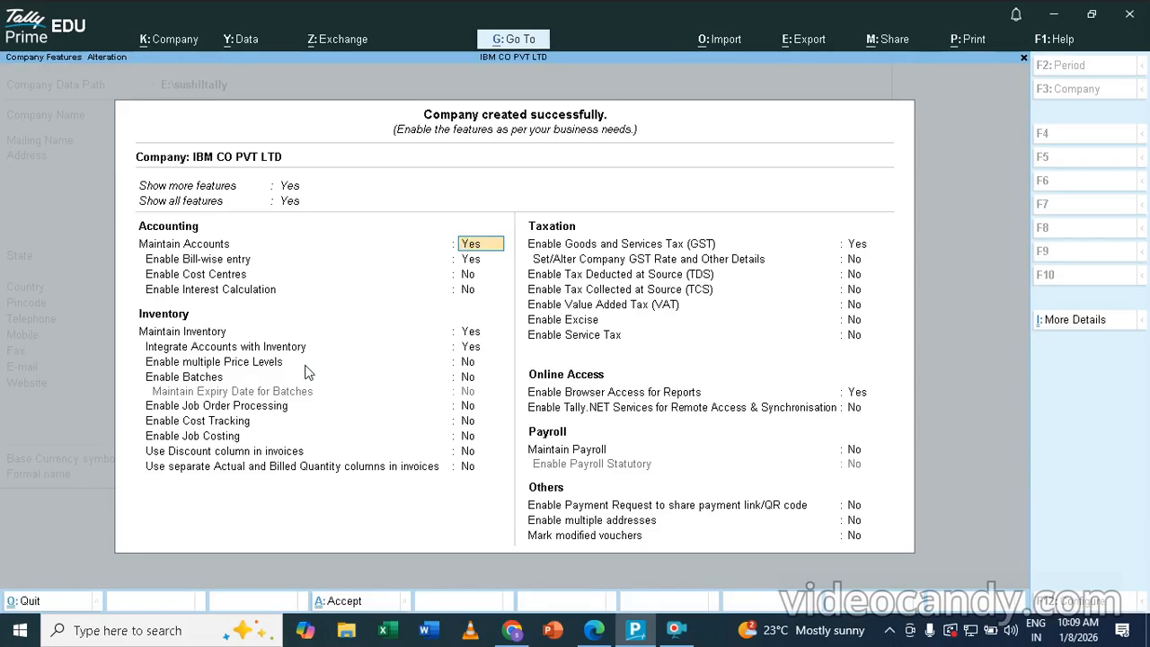
# Enable the Discount column in invoices in the company's inventory features and save the feature settings.
pyautogui.press('Return')
pyautogui.press('Return')
pyautogui.press('Return')
pyautogui.press('Return')
pyautogui.press('Return')
pyautogui.press('Return')
pyautogui.press('Return')
pyautogui.press('Return')
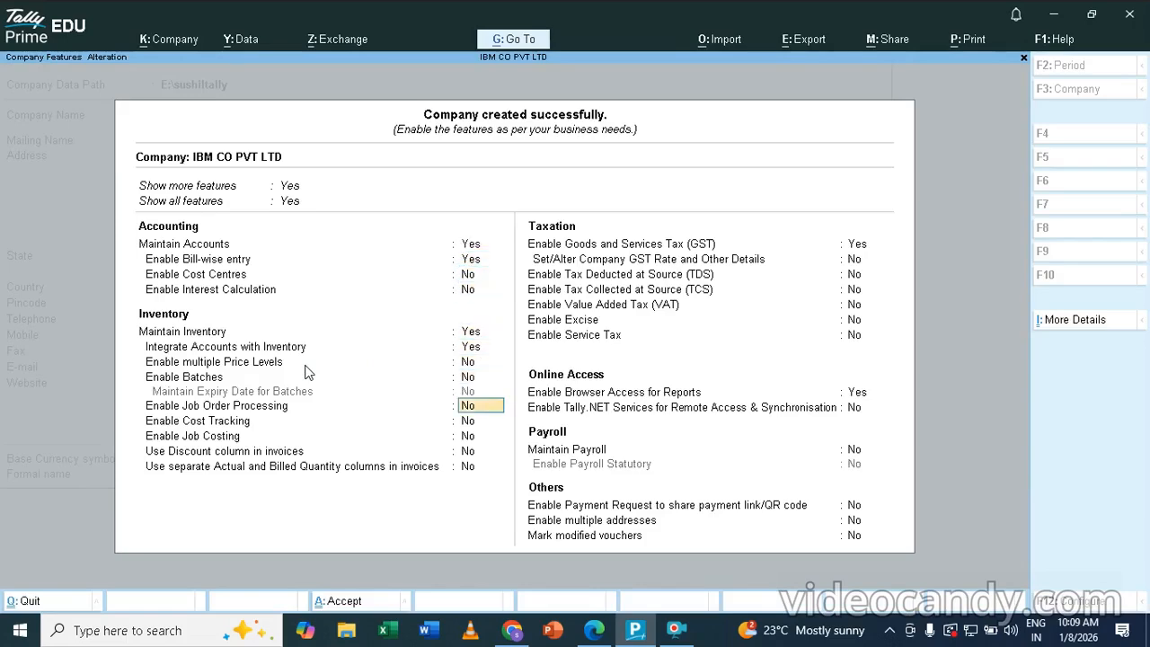
pyautogui.press('Return')
pyautogui.press('Return')
pyautogui.press('Return')
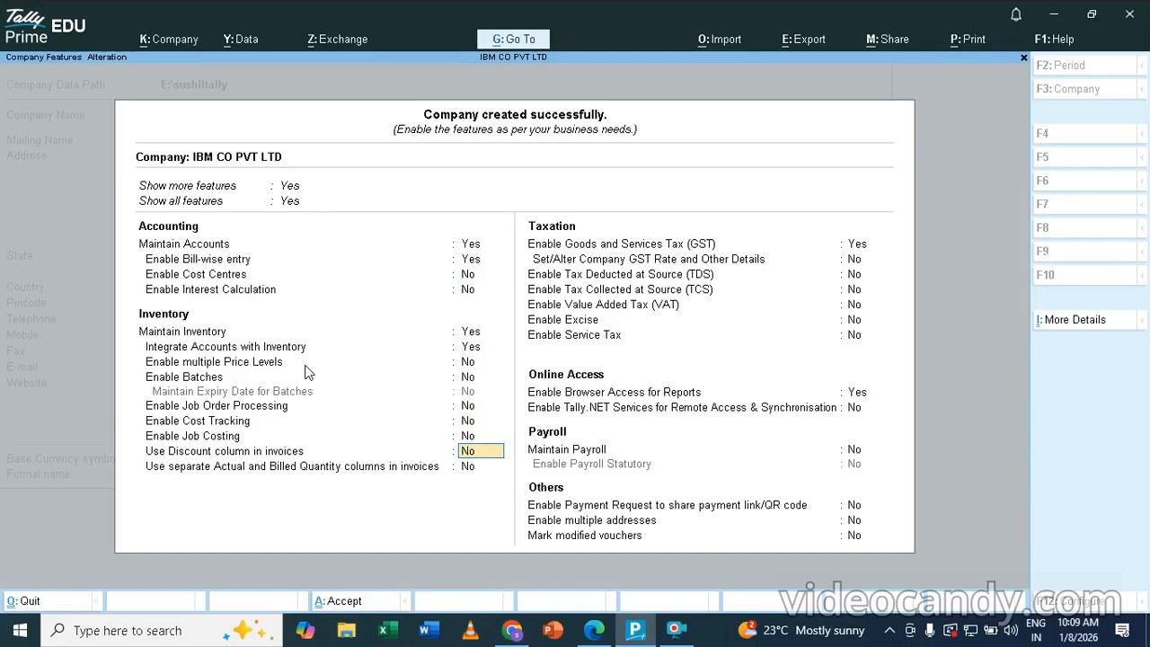
pyautogui.write('YES')
pyautogui.press('Return')
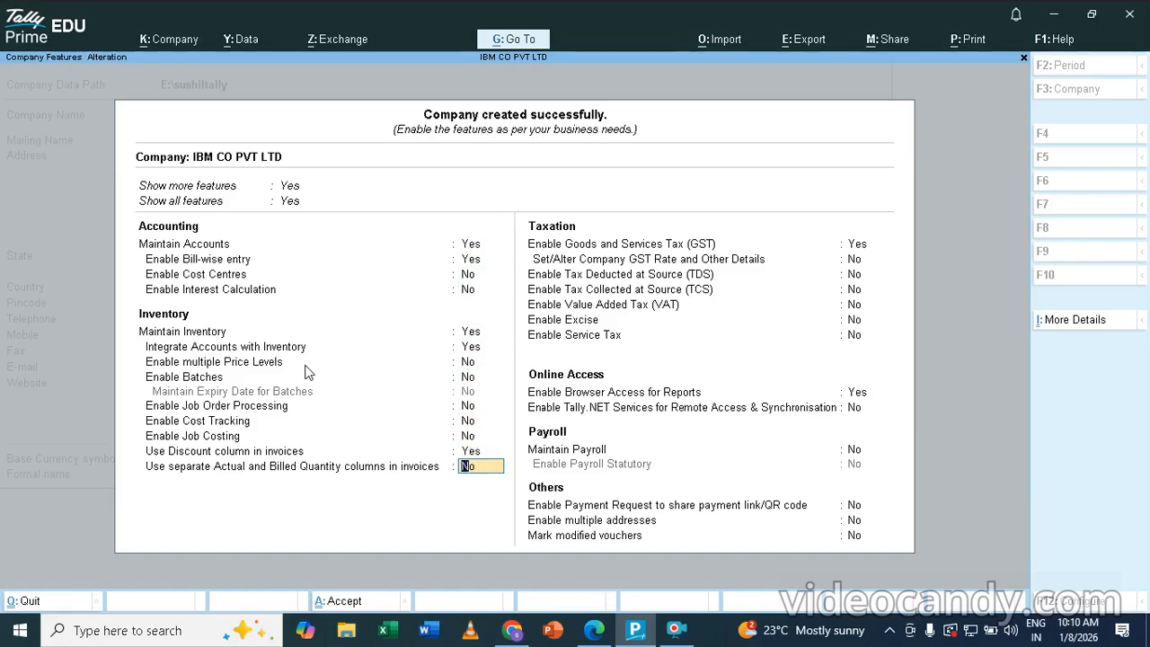
pyautogui.press('ctrl')
pyautogui.hotkey('ctrl', 'a')
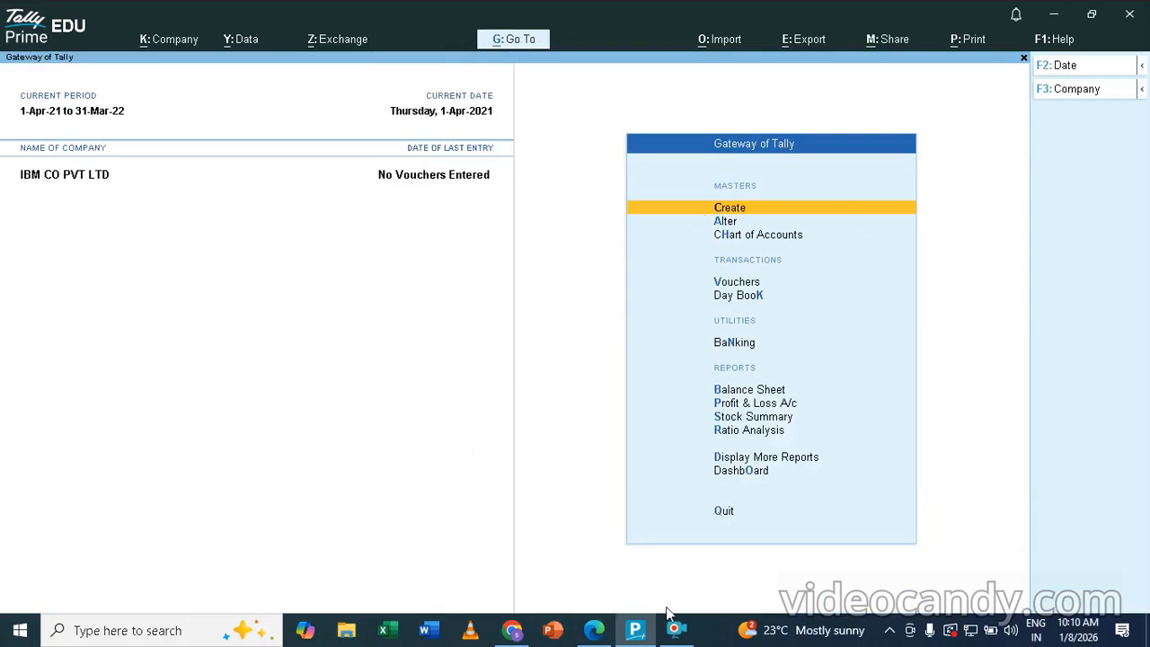
# Switch to the PDF notes in Edge and read the discount column setting and the godown creation instructions.
pyautogui.click(596, 632)
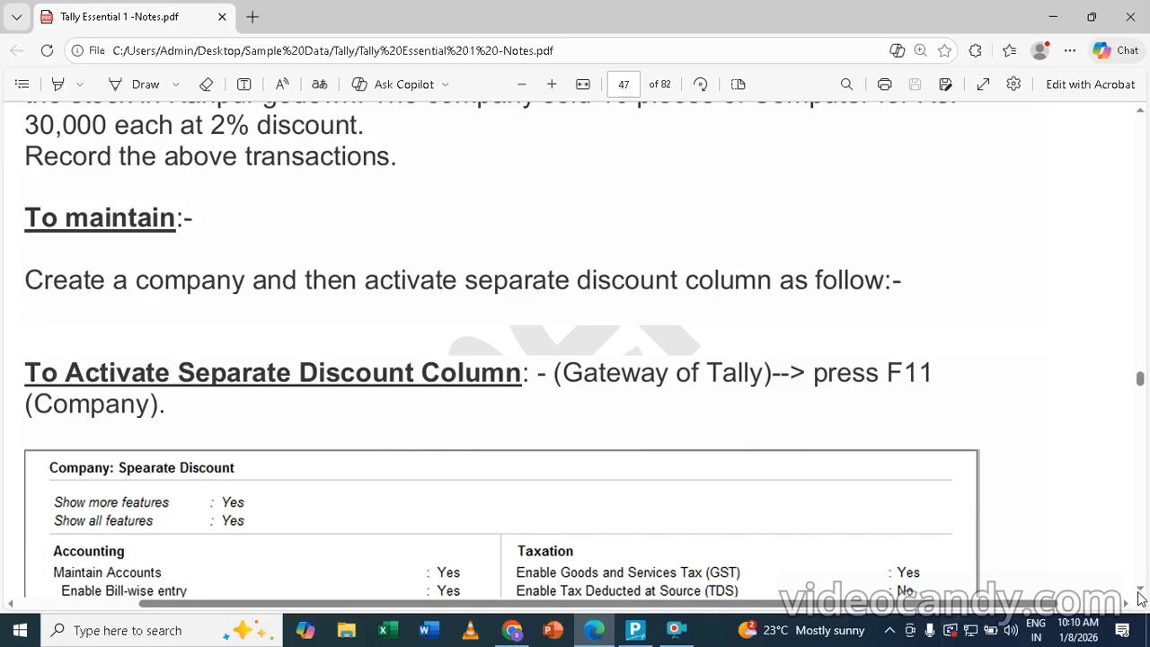
pyautogui.scroll(-2, 1137, 597)
pyautogui.scroll(-8, 1137, 596)
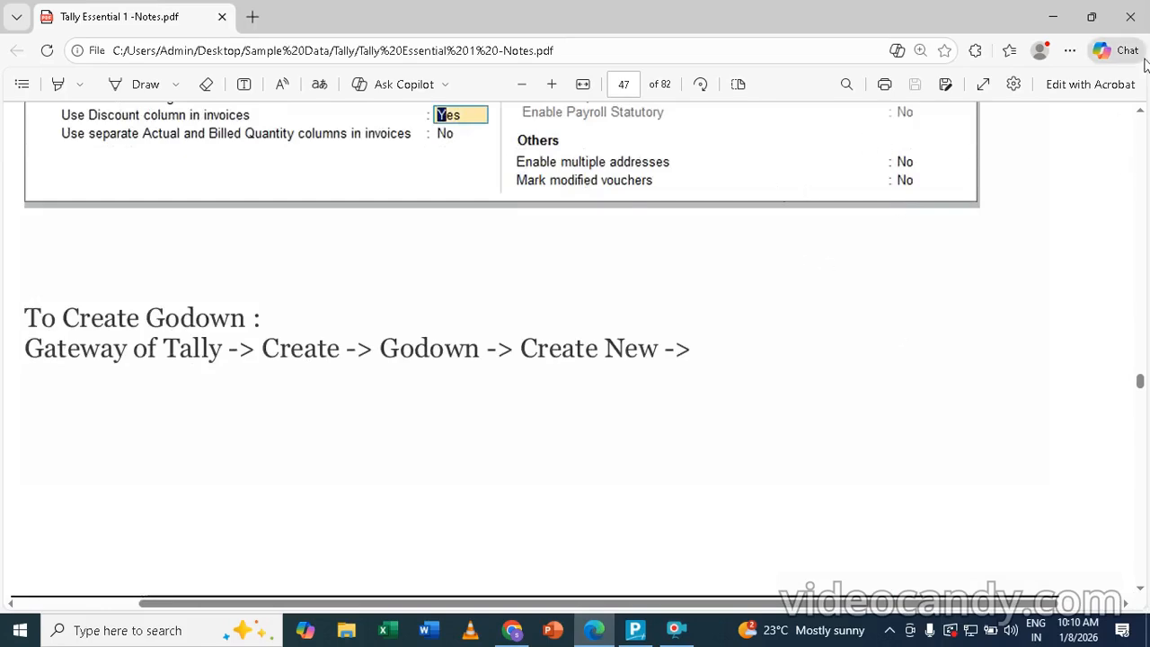
pyautogui.click(1140, 111)
pyautogui.click(1140, 110)
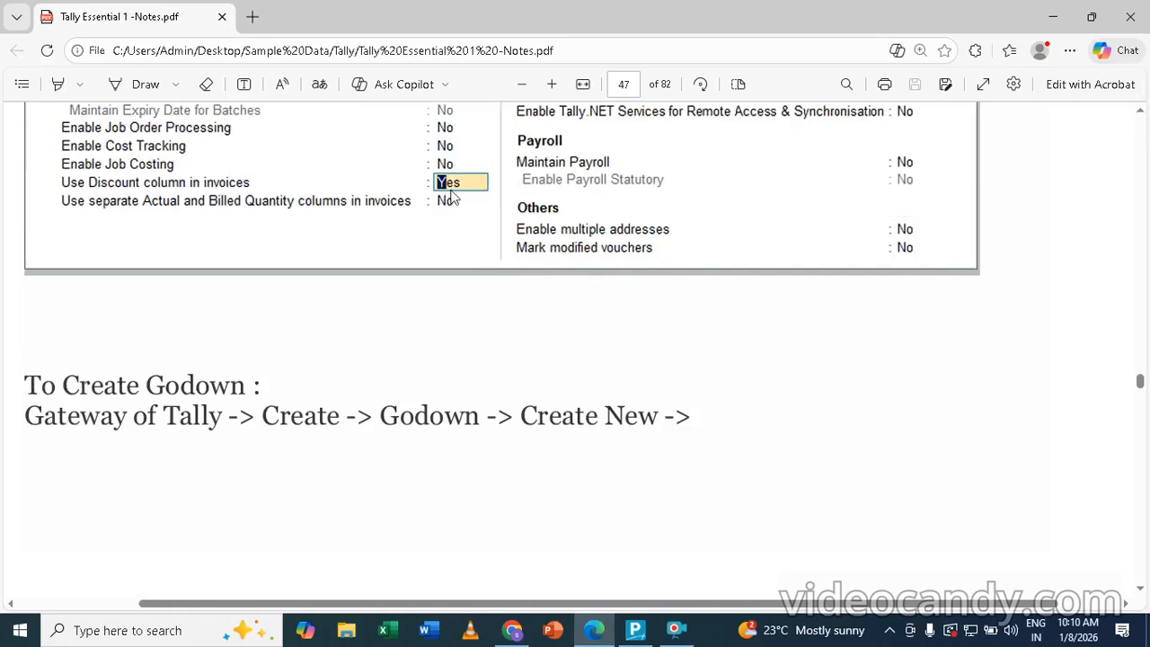
pyautogui.click(1140, 589)
pyautogui.click(1141, 589)
pyautogui.click(1140, 589)
pyautogui.moveTo(1142, 592); pyautogui.dragTo(1141, 593)
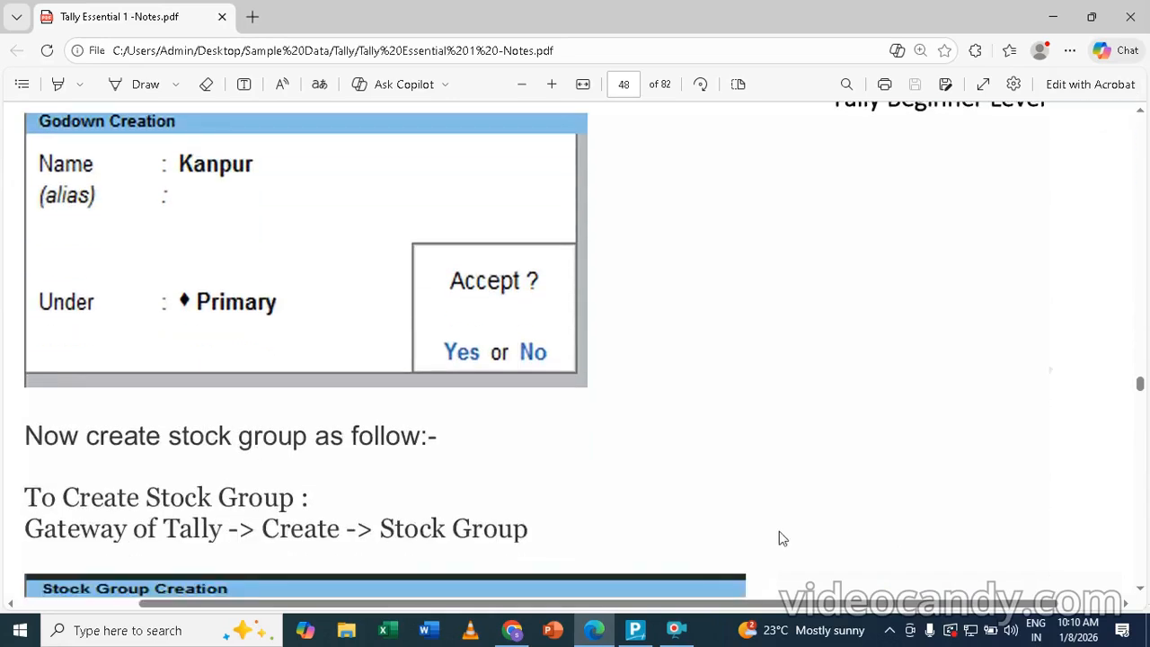
# Switch to TallyPrime and start creating a new godown instead of altering the Main Location.
pyautogui.click(635, 629)
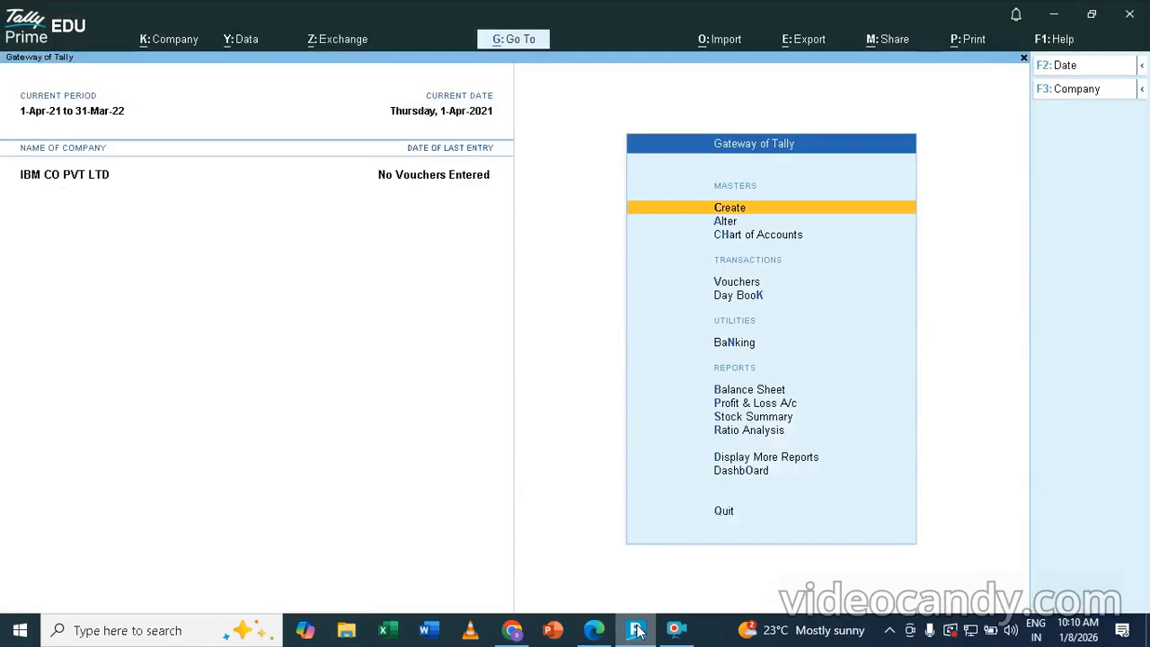
pyautogui.press('Return')
pyautogui.press('Down')
pyautogui.press('Down')
pyautogui.press('Down')
pyautogui.press('Down')
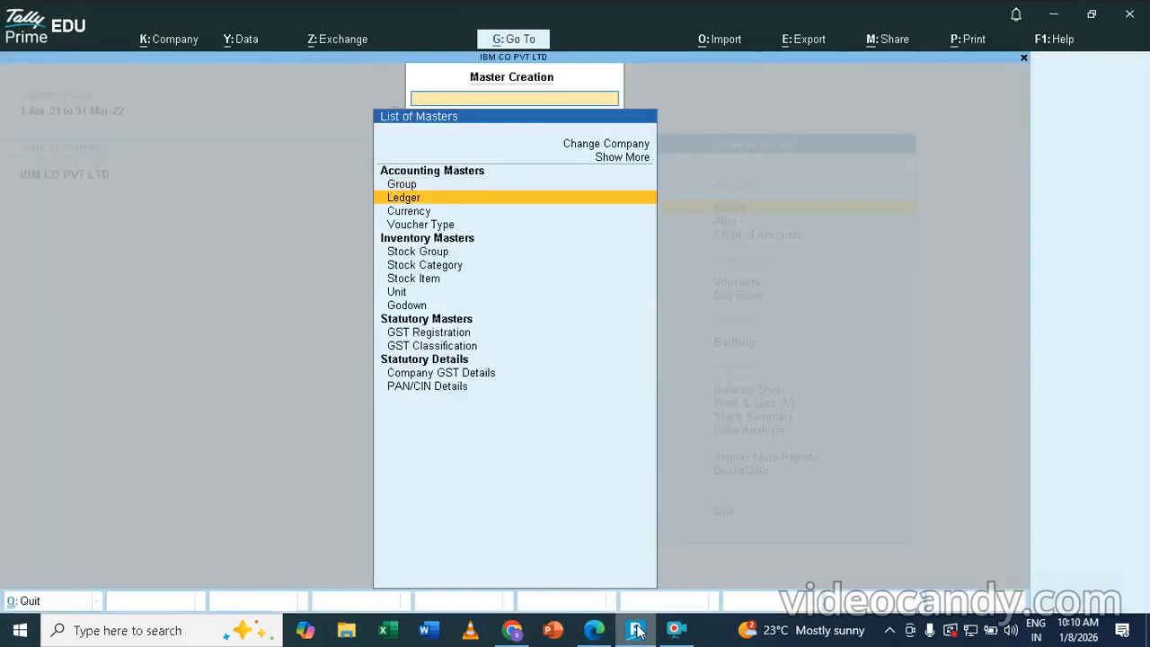
pyautogui.press('Down')
pyautogui.press('Down')
pyautogui.press('Down')
pyautogui.press('Down')
pyautogui.press('Down')
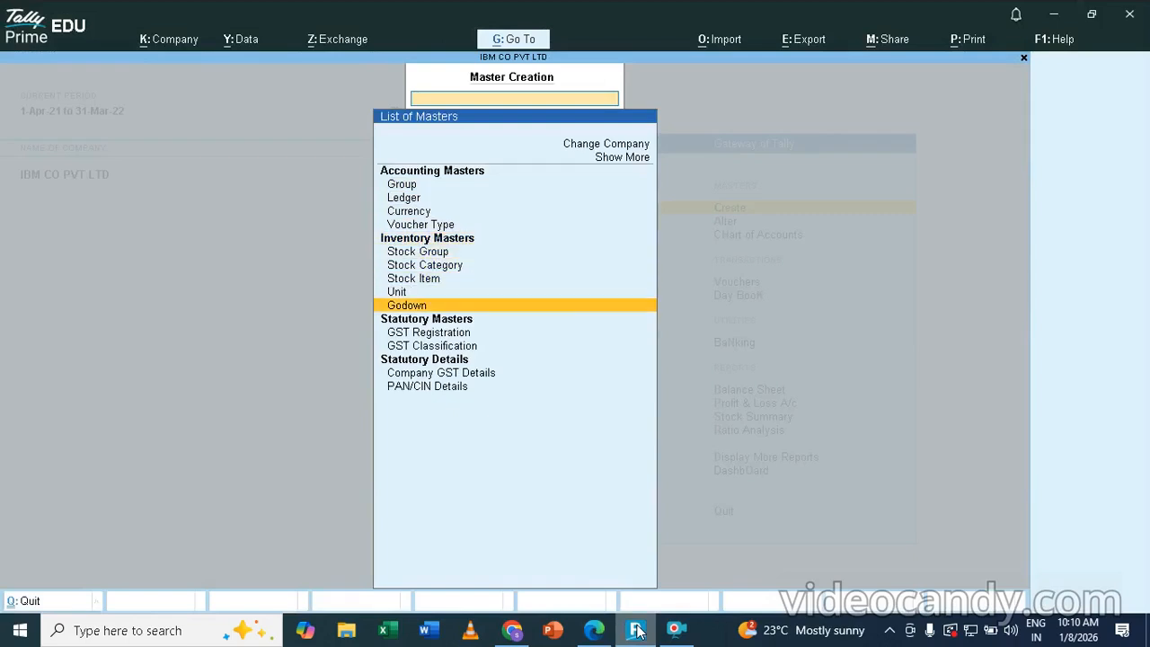
pyautogui.press('Return')
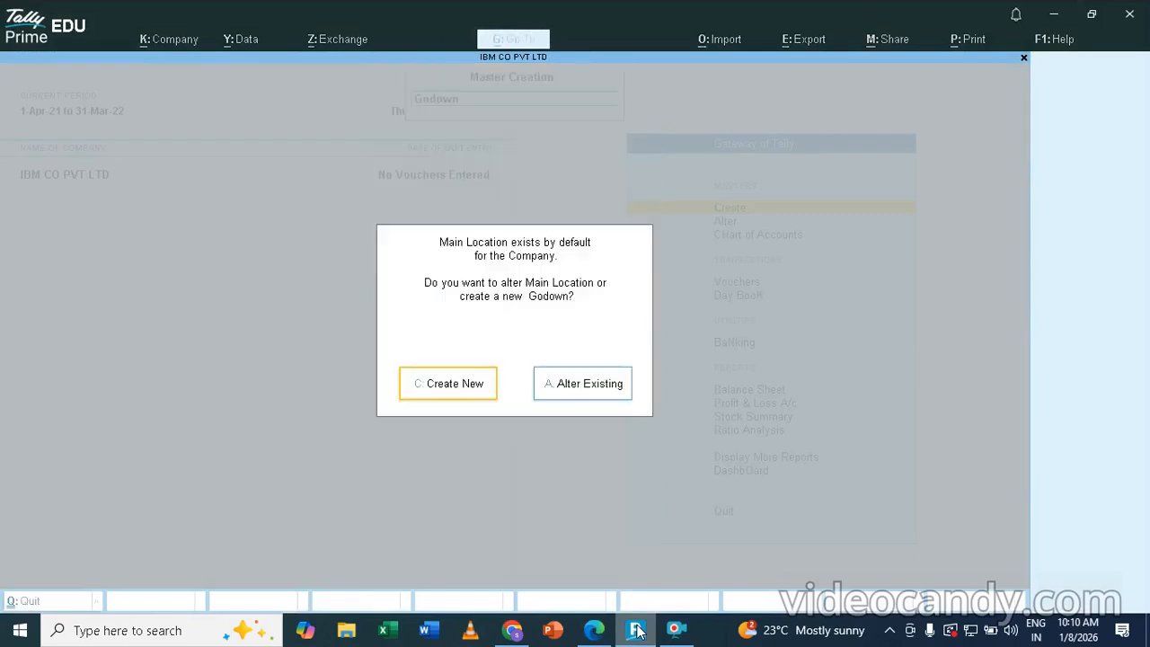
pyautogui.press('Return')
# Name the godown KANPUR, keep it under Primary, save it and leave godown creation.
pyautogui.write('KA')
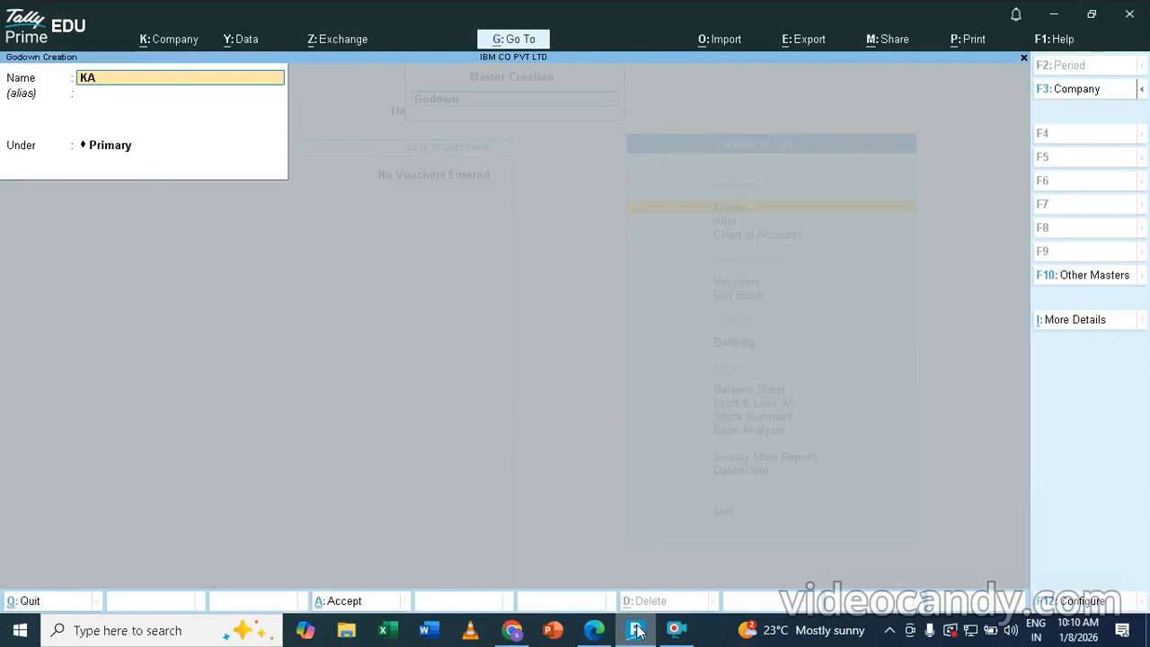
pyautogui.write('NPUR')
pyautogui.press('Return')
pyautogui.press('Return')
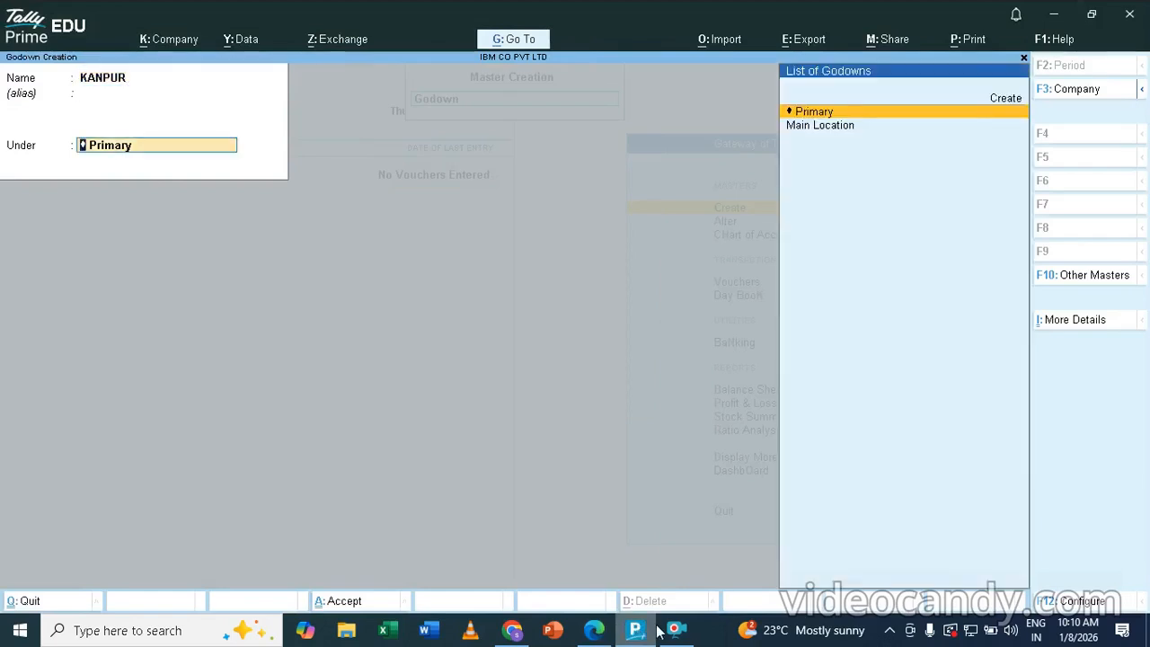
pyautogui.press('Return')
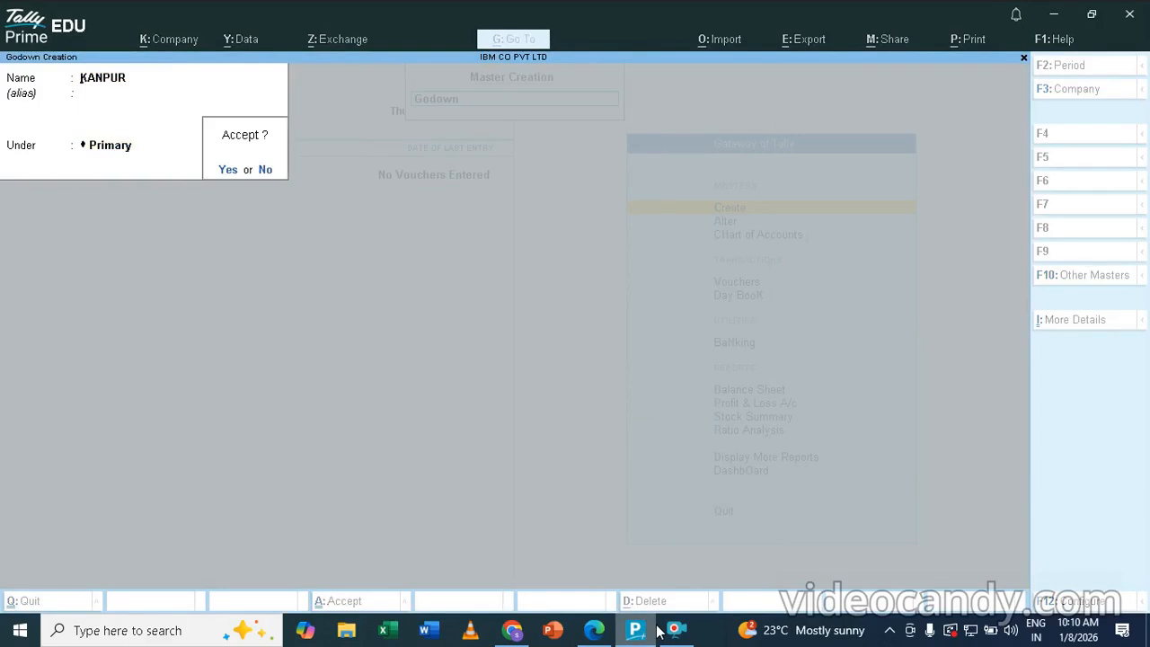
pyautogui.press('Return')
pyautogui.press('Escape')
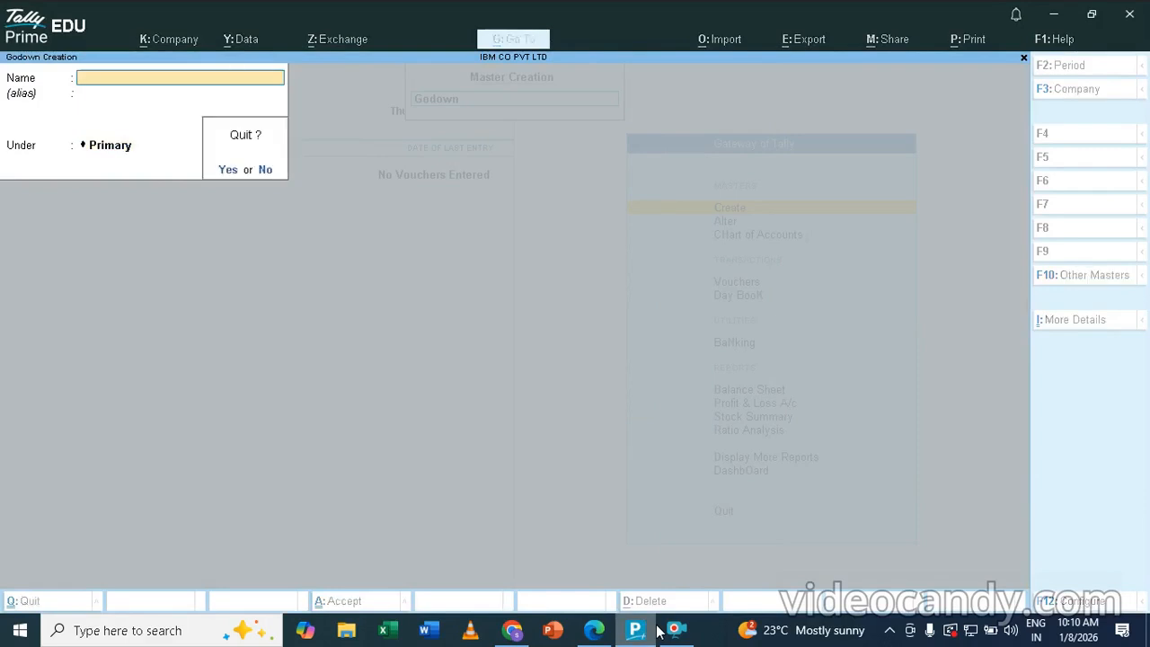
pyautogui.press('Return')
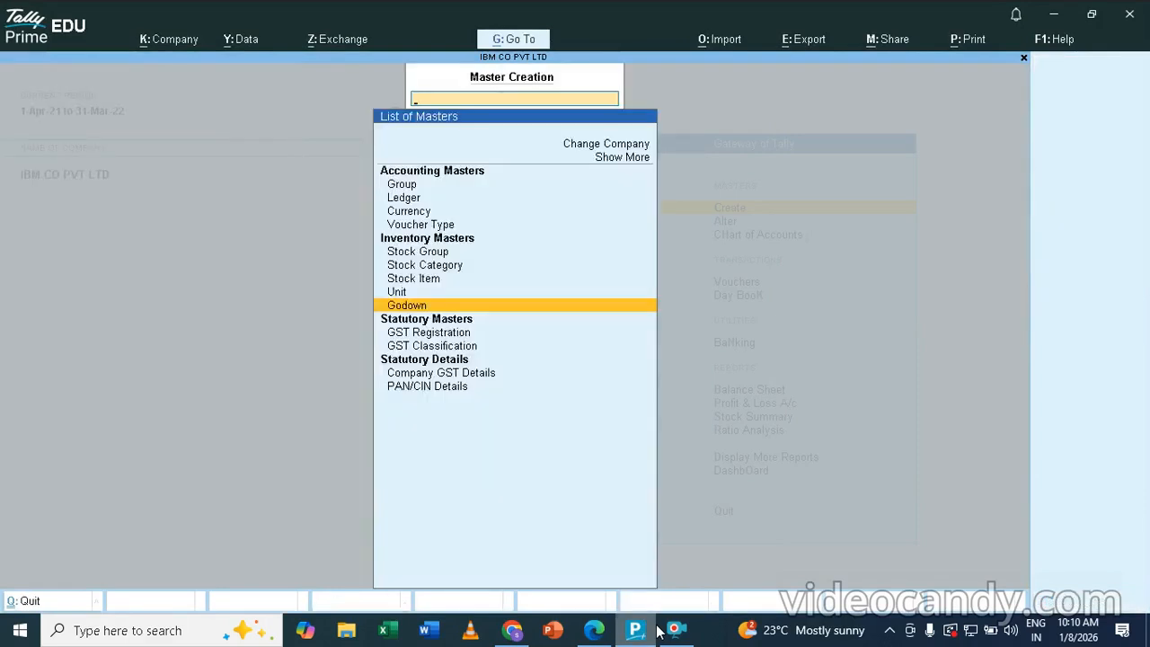
# Switch to the PDF notes in Edge and read the stock group creation example.
pyautogui.click(595, 630)
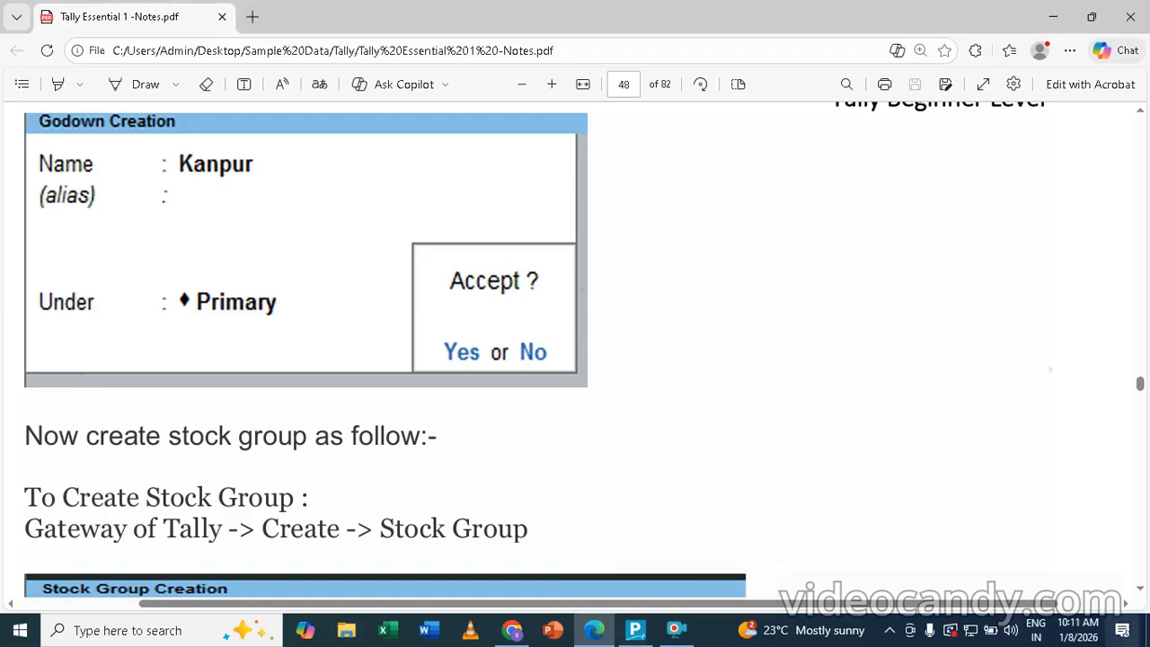
pyautogui.click(1139, 592)
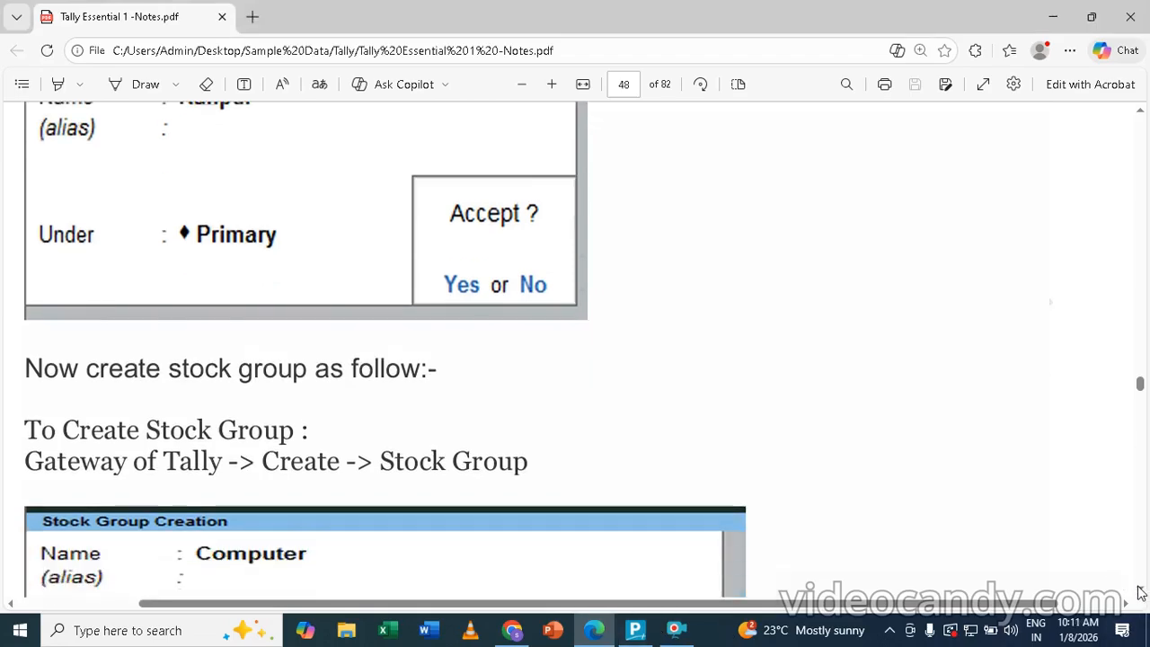
pyautogui.moveTo(1139, 593); pyautogui.dragTo(1139, 593)
# Switch back to TallyPrime and start a new stock group named COMPUTER without an alias.
pyautogui.hotkey('alt', 'Tab')
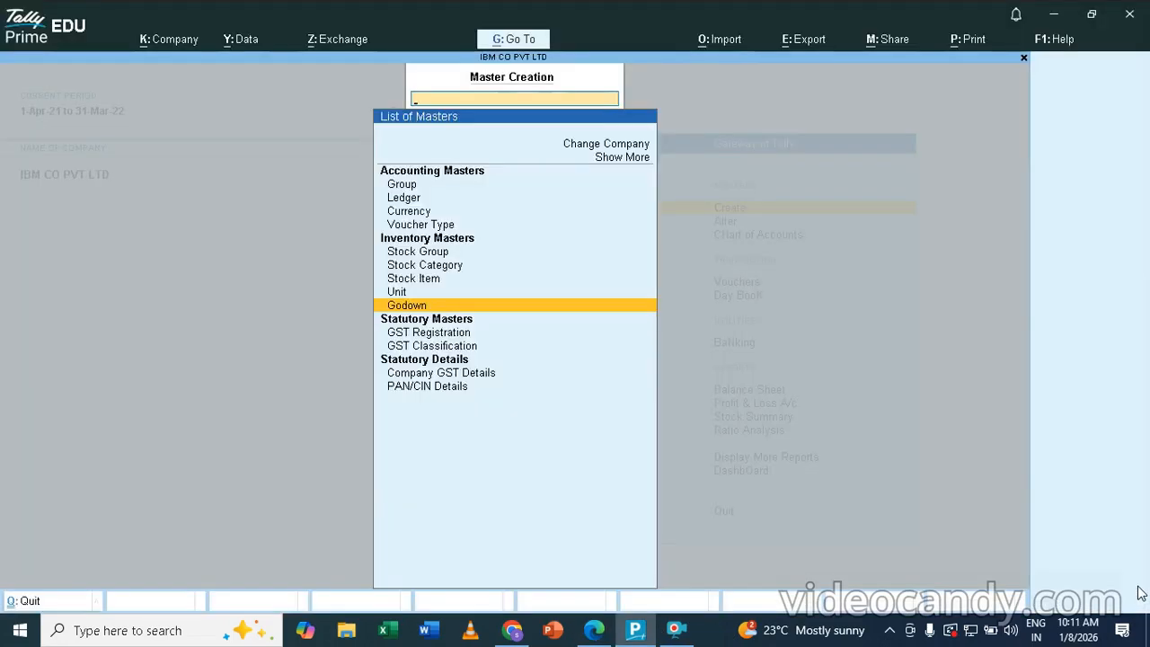
pyautogui.press('Up')
pyautogui.press('Up')
pyautogui.press('Up')
pyautogui.press('Up')
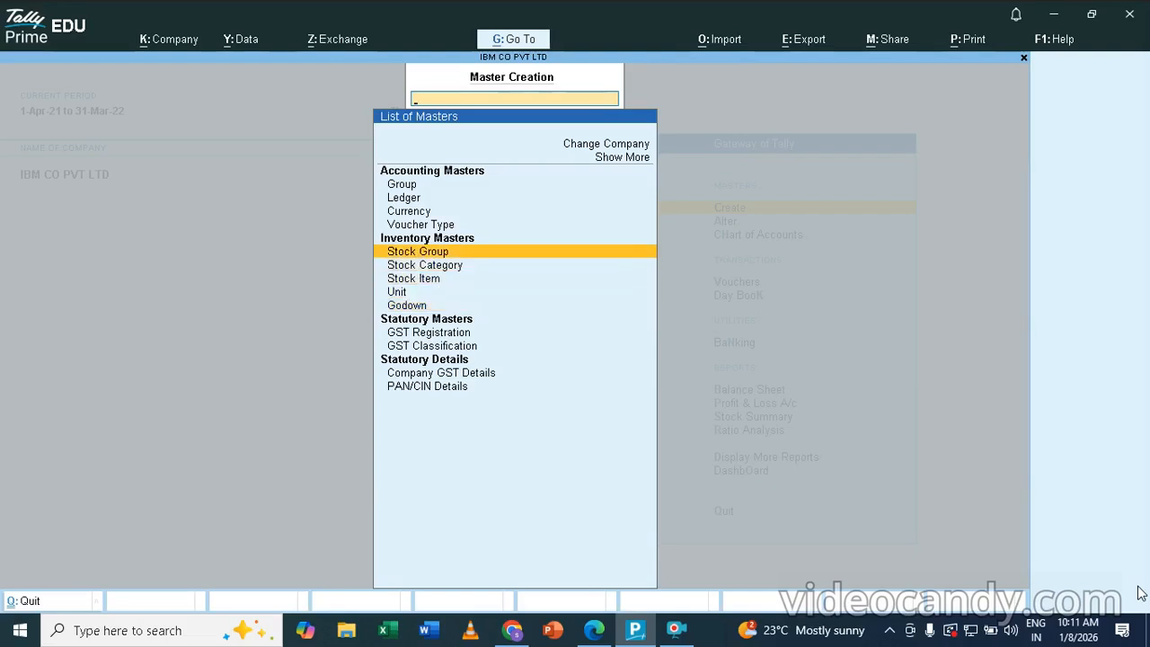
pyautogui.press('Return')
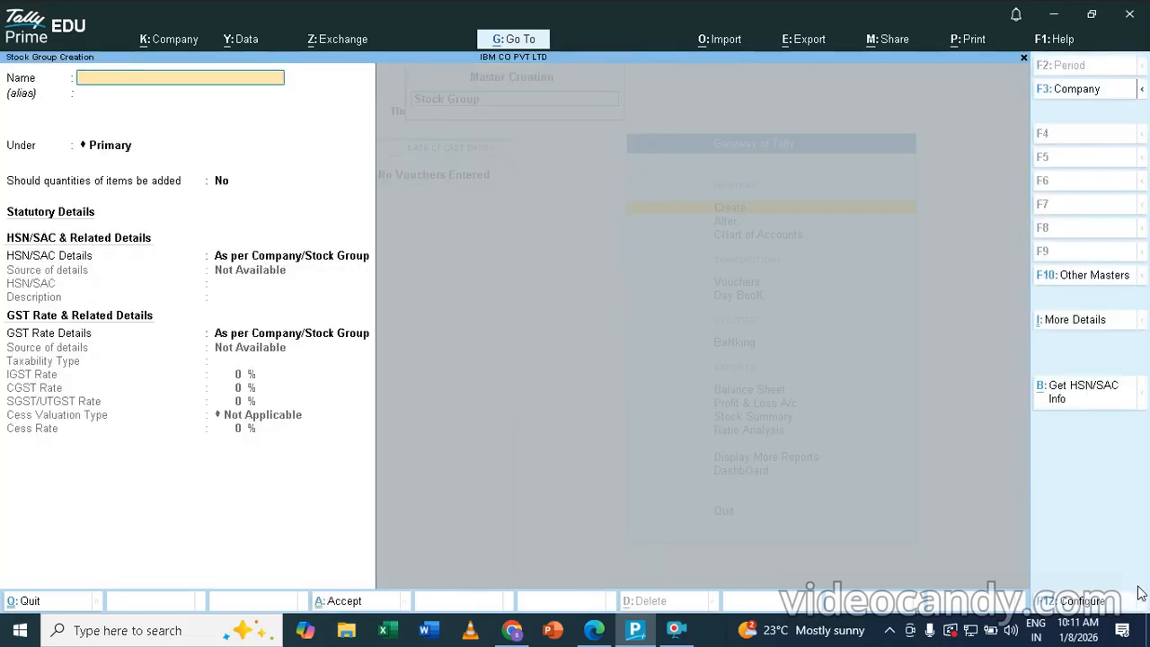
pyautogui.write('COMPUTER')
pyautogui.press('Return')
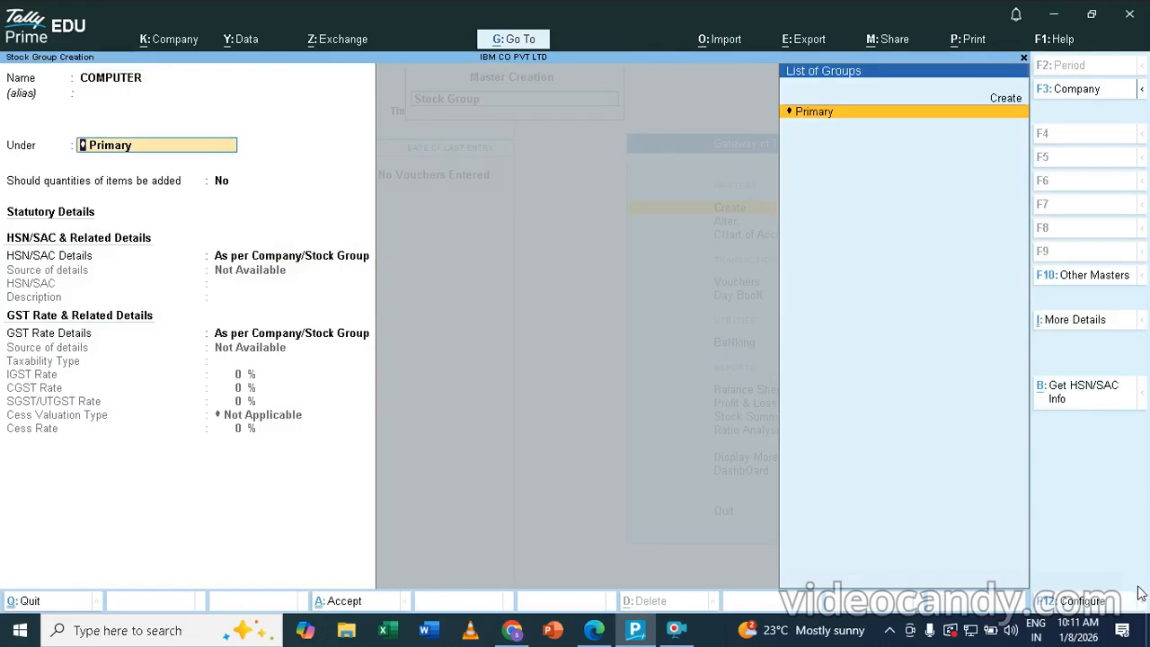
# Keep the stock group under Primary, set its item quantities to be added to Yes, and save it.
pyautogui.press('Return')
pyautogui.write('YES')
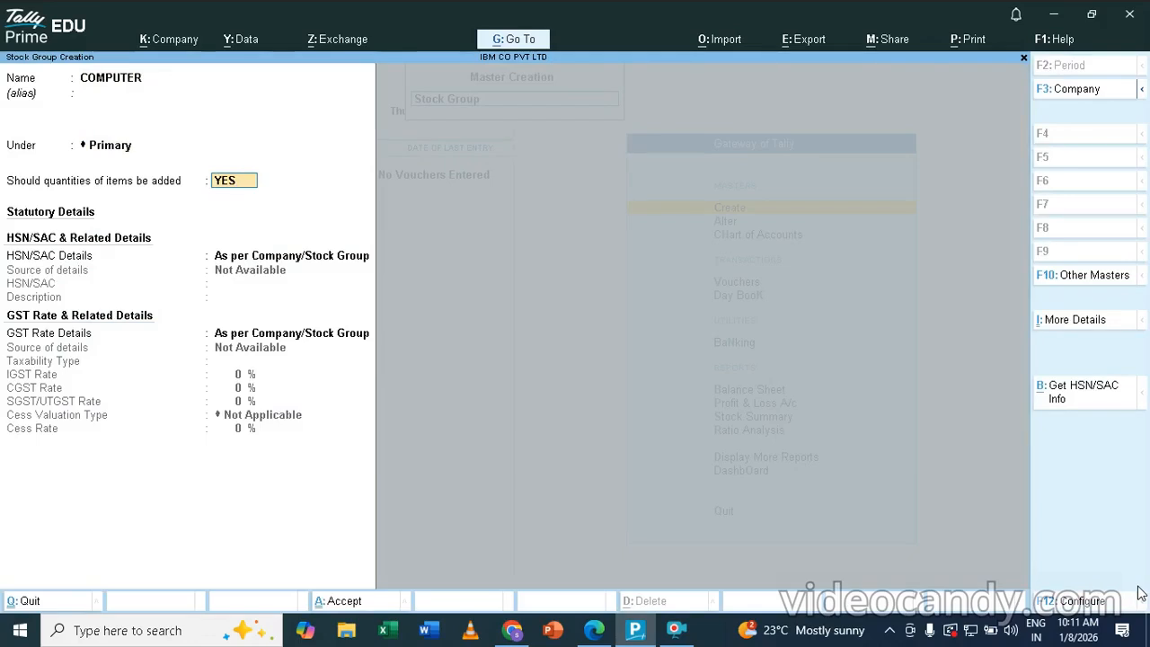
pyautogui.press('Return')
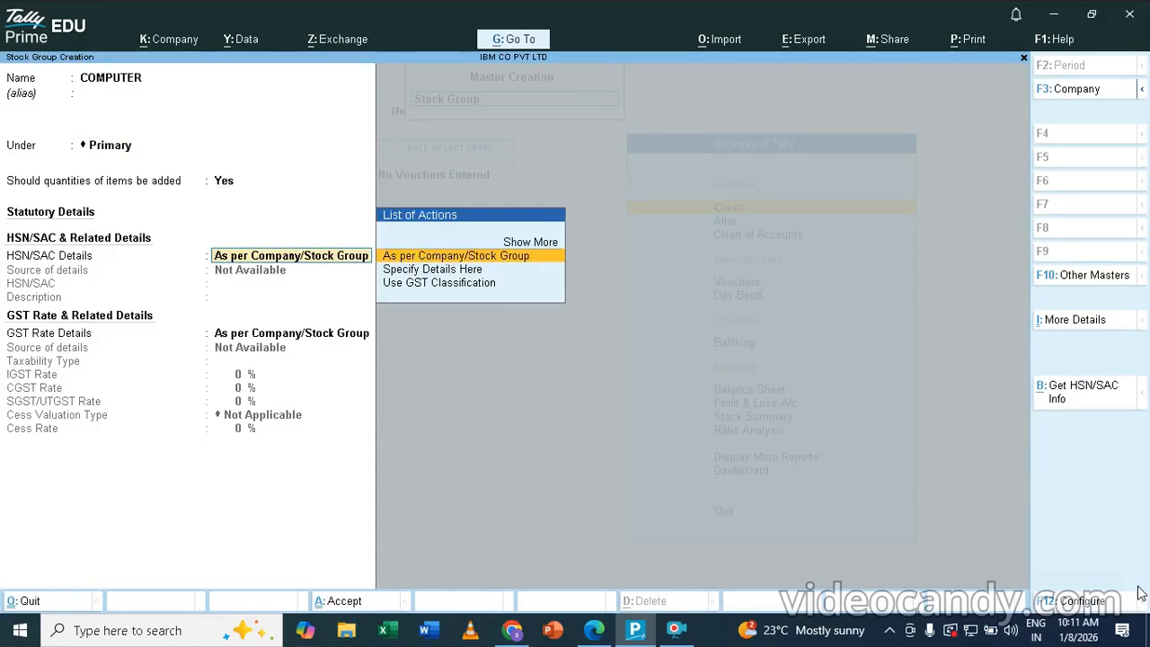
pyautogui.press('ctrl')
pyautogui.hotkey('ctrl', 'a')
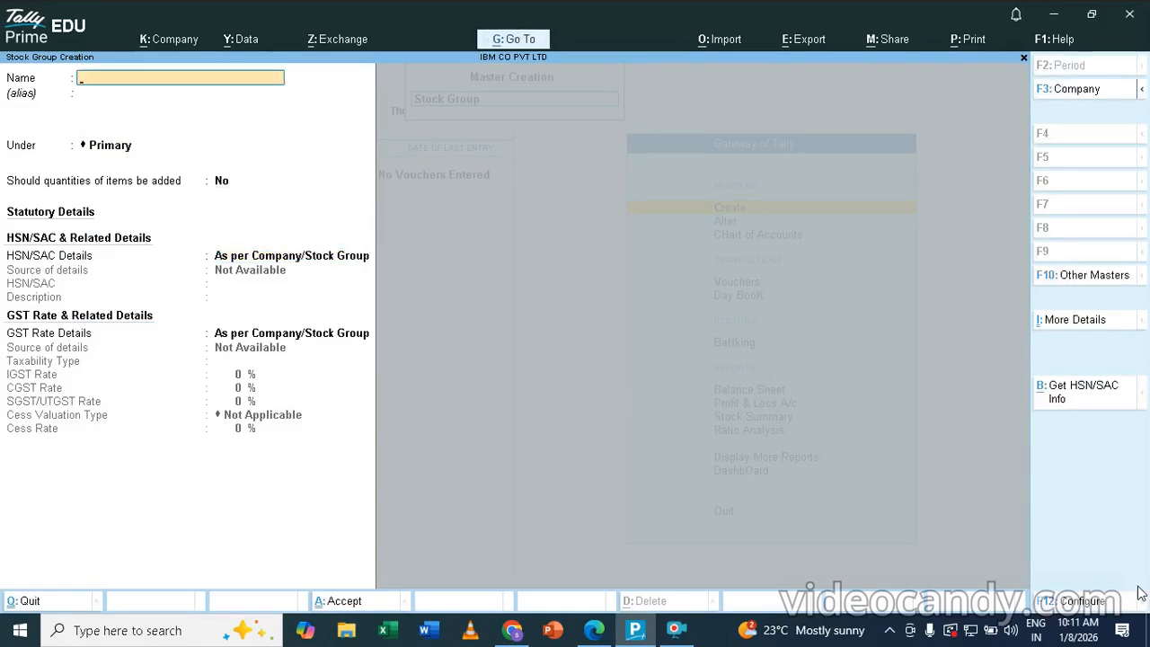
pyautogui.press('y')
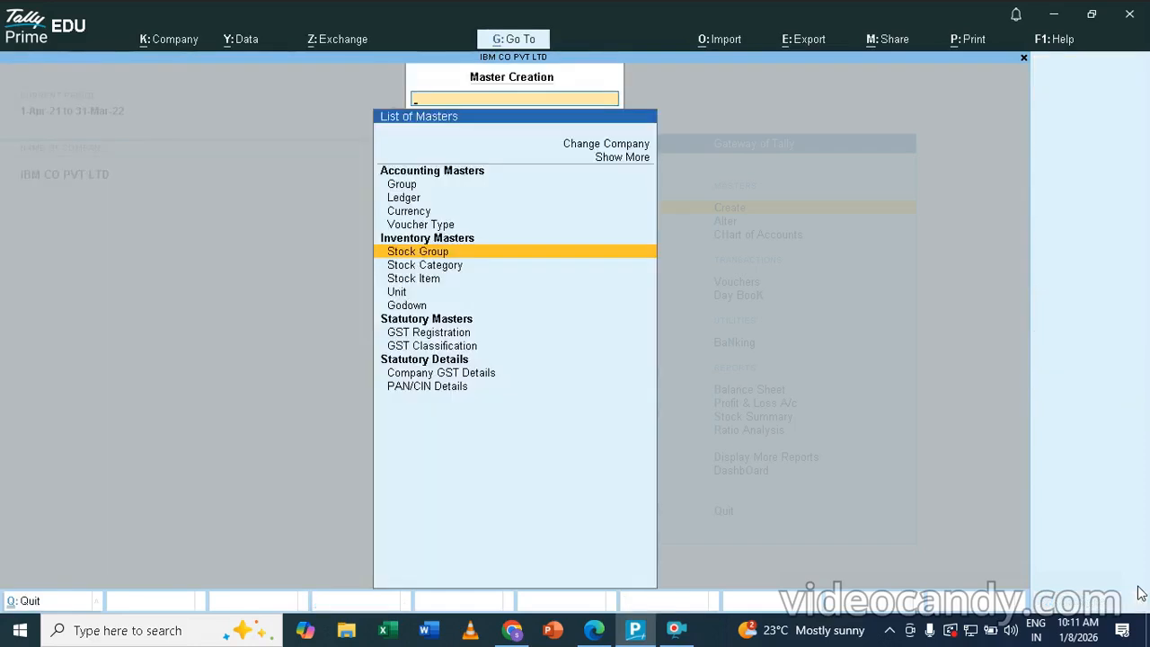
# Switch to the PDF notes in Edge and read the stock item creation example for HCL.
pyautogui.hotkey('alt', 'Tab')
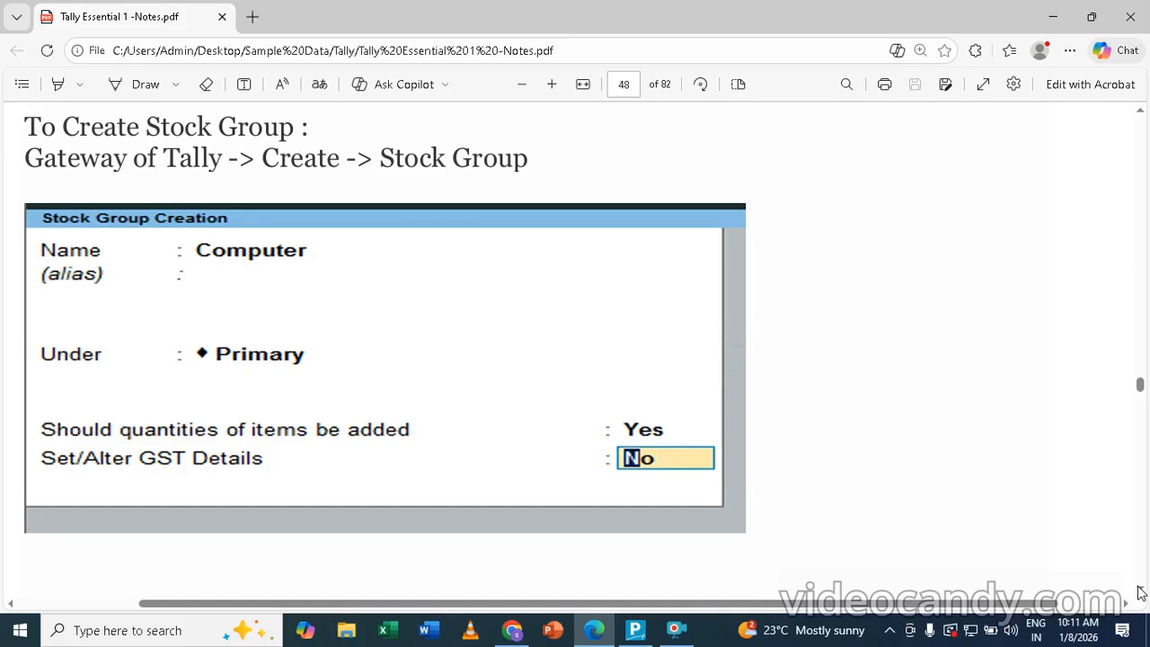
pyautogui.click(1139, 589)
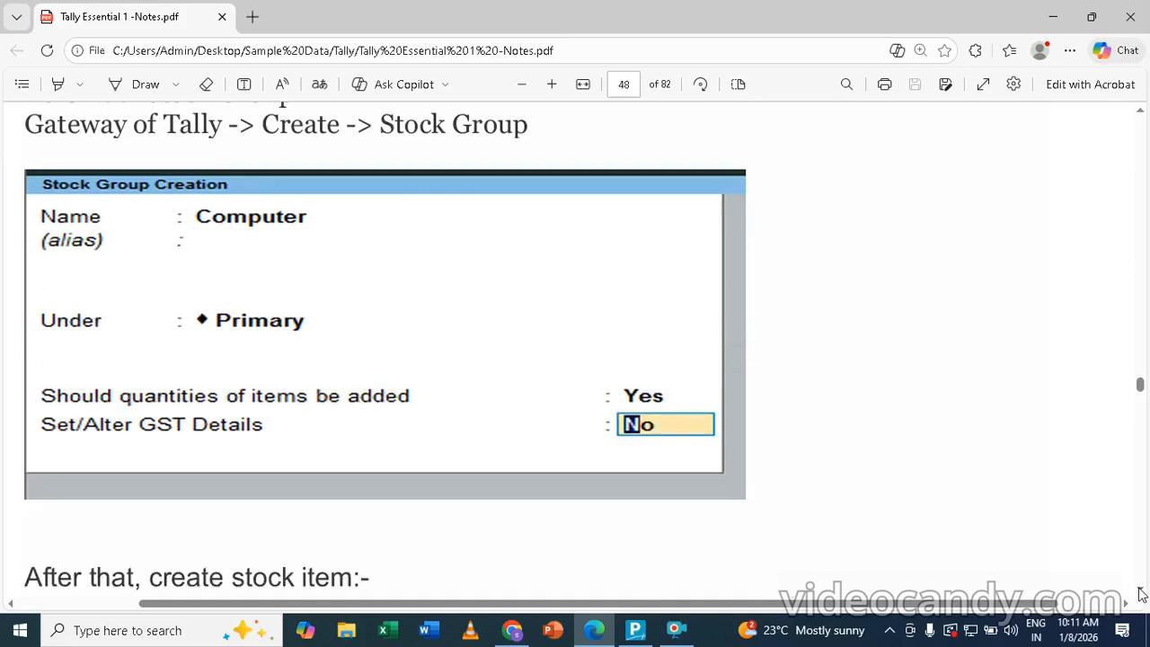
pyautogui.scroll(-5, 1139, 591)
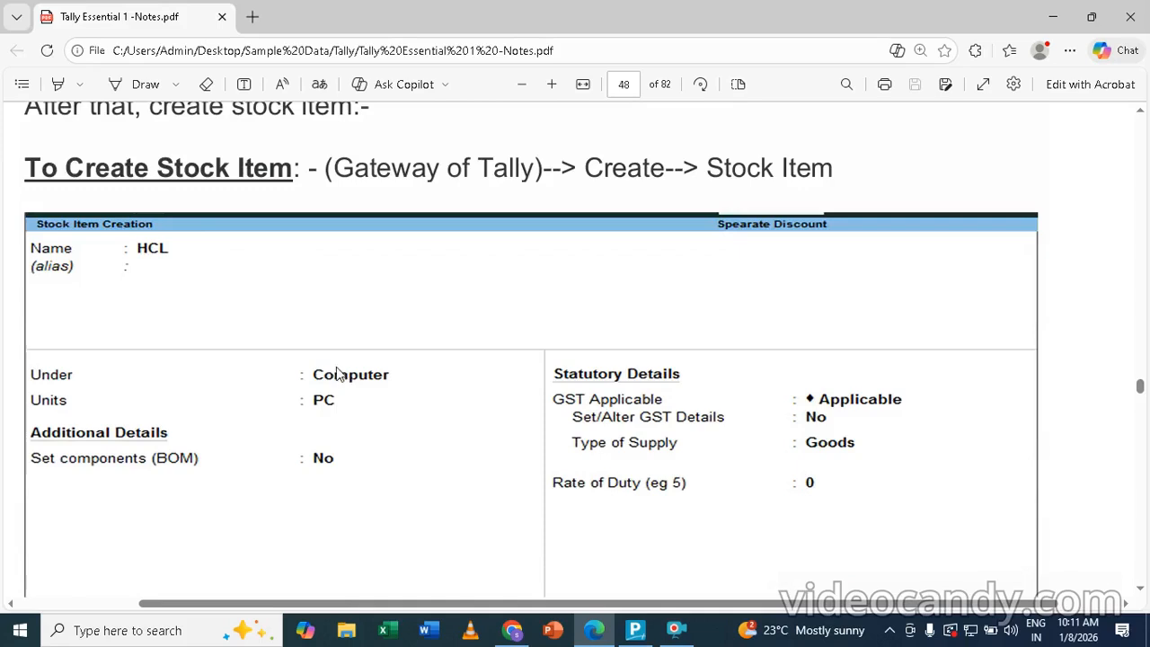
# Switch back to TallyPrime and start a new stock item named HCL under the COMPUTER group.
pyautogui.hotkey('alt', 'Tab')
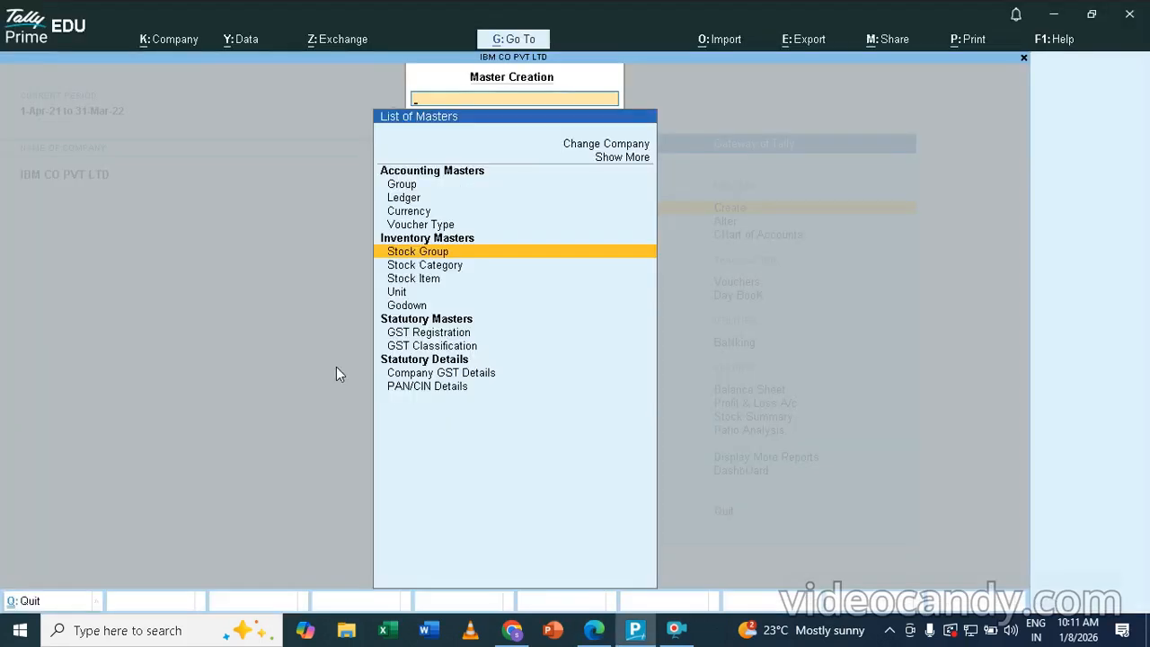
pyautogui.press('Down')
pyautogui.press('Down')
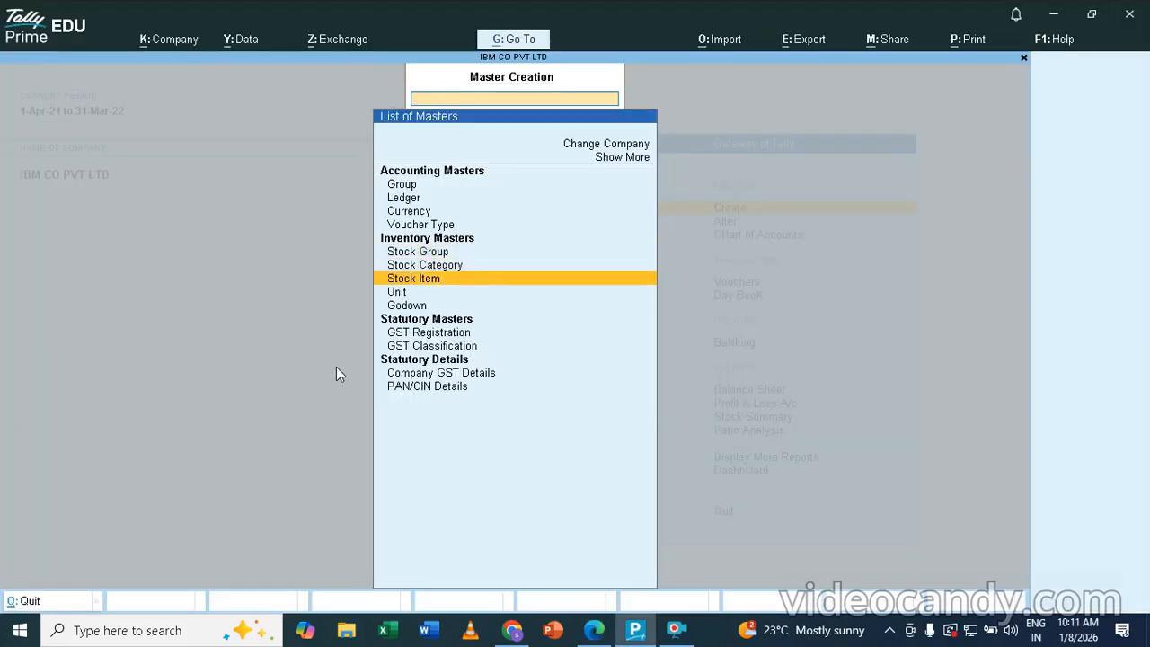
pyautogui.press('Return')
pyautogui.write('HCL')
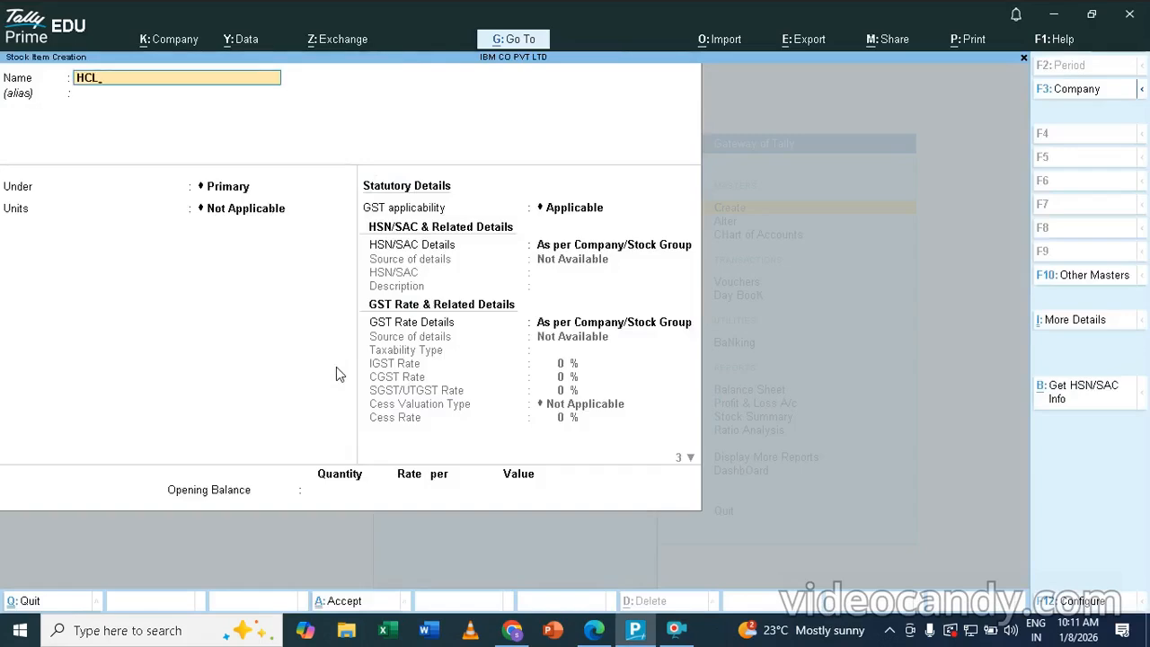
pyautogui.press('Return')
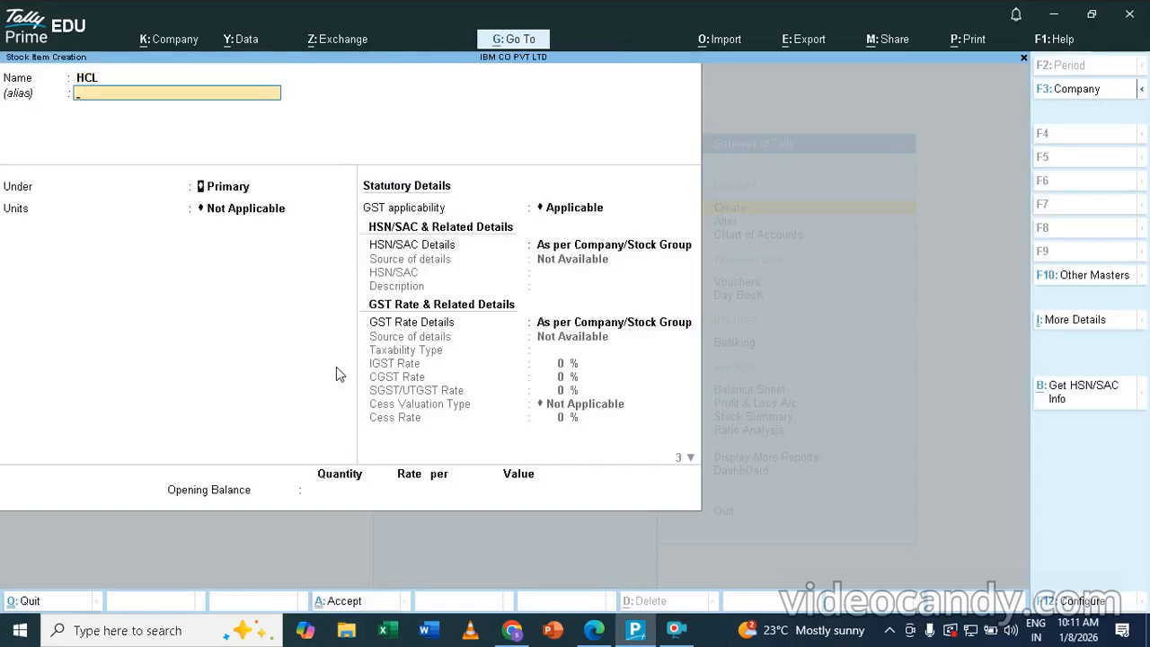
pyautogui.press('Return')
pyautogui.press('Down')
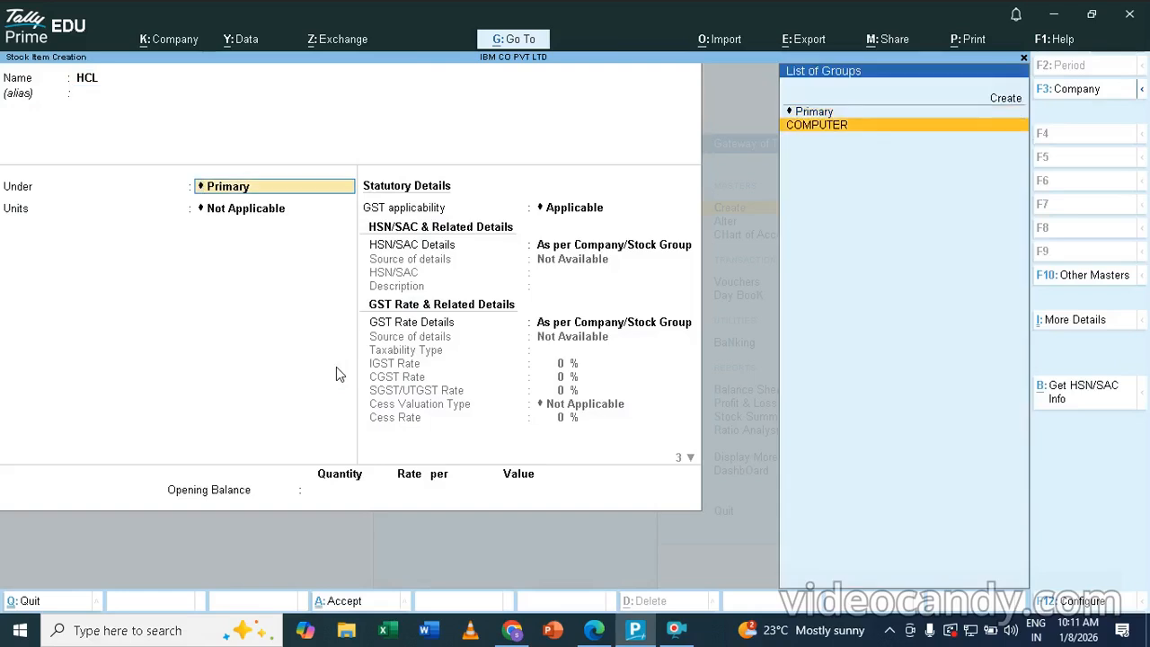
pyautogui.press('Return')
# Create a simple unit PCS with 2 decimal places for HCL, then save the stock item and return to the Gateway of Tally.
pyautogui.hotkey('alt', 'c')
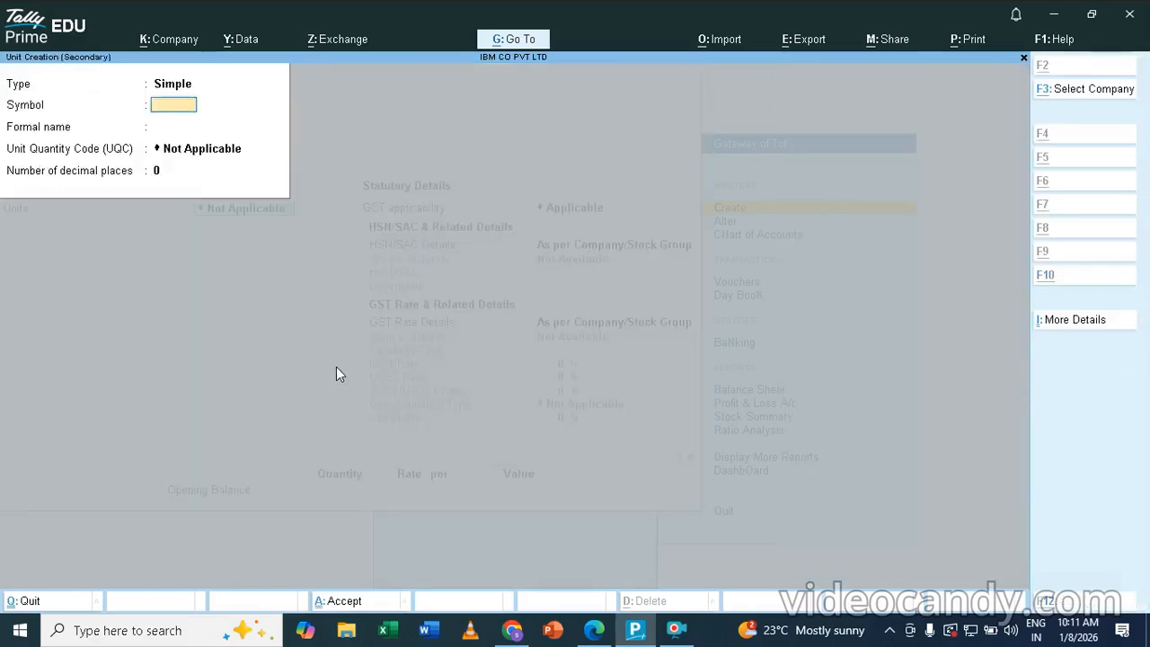
pyautogui.write('PCS')
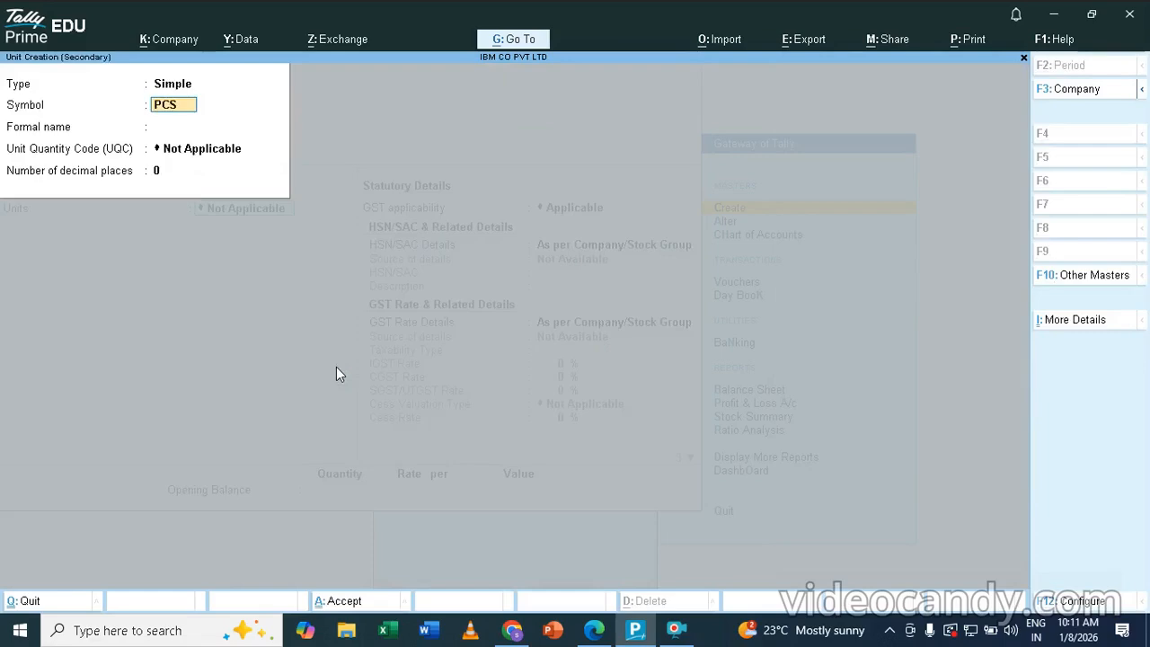
pyautogui.press('Return')
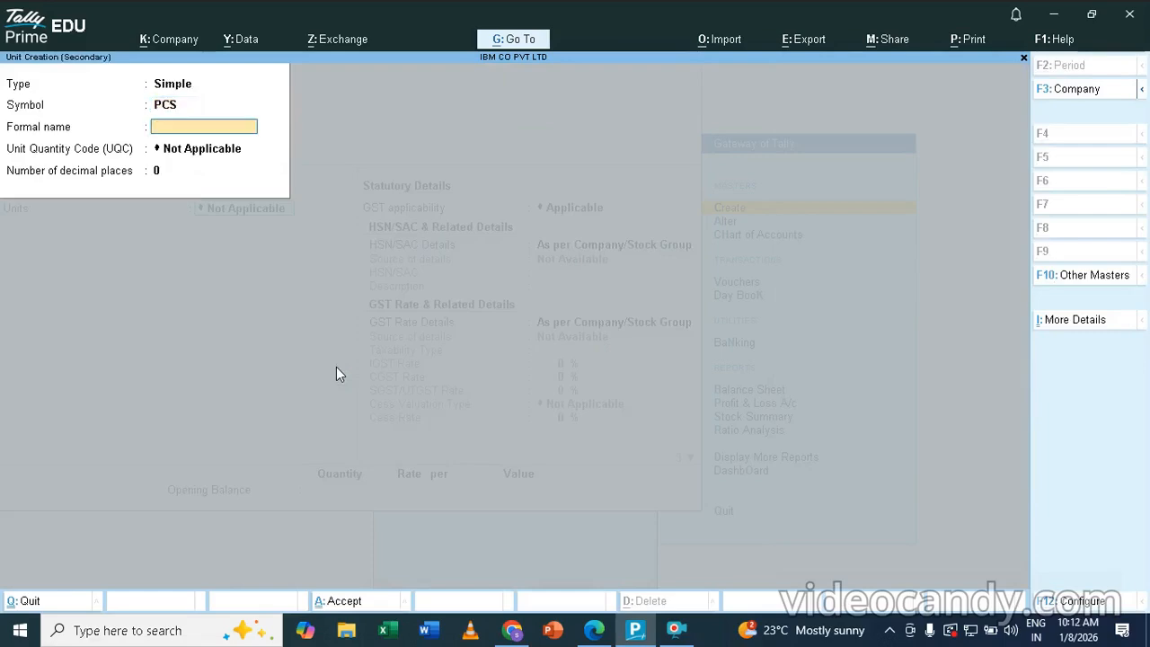
pyautogui.press('Return')
pyautogui.press('Return')
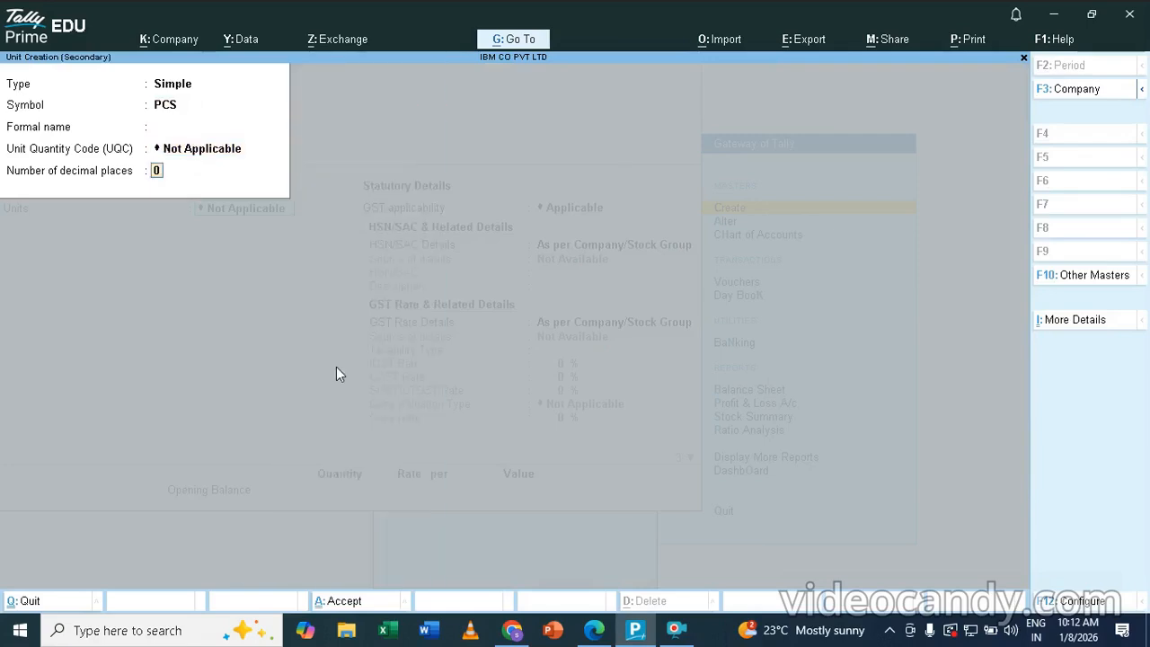
pyautogui.write('2')
pyautogui.press('Return')
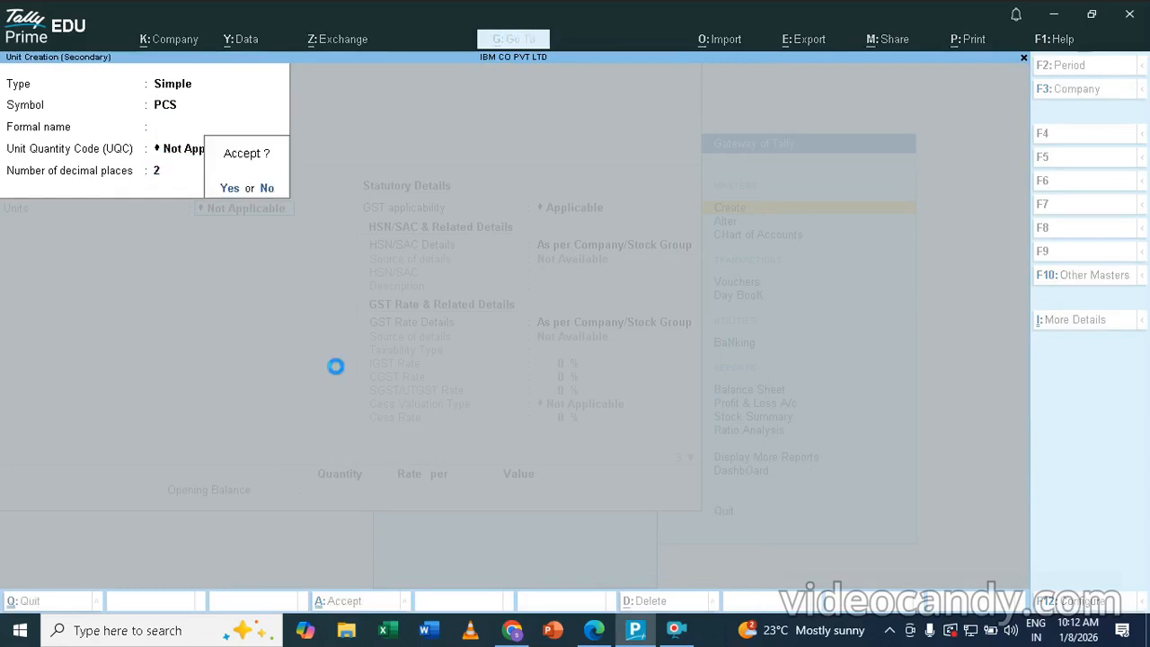
pyautogui.press('Return')
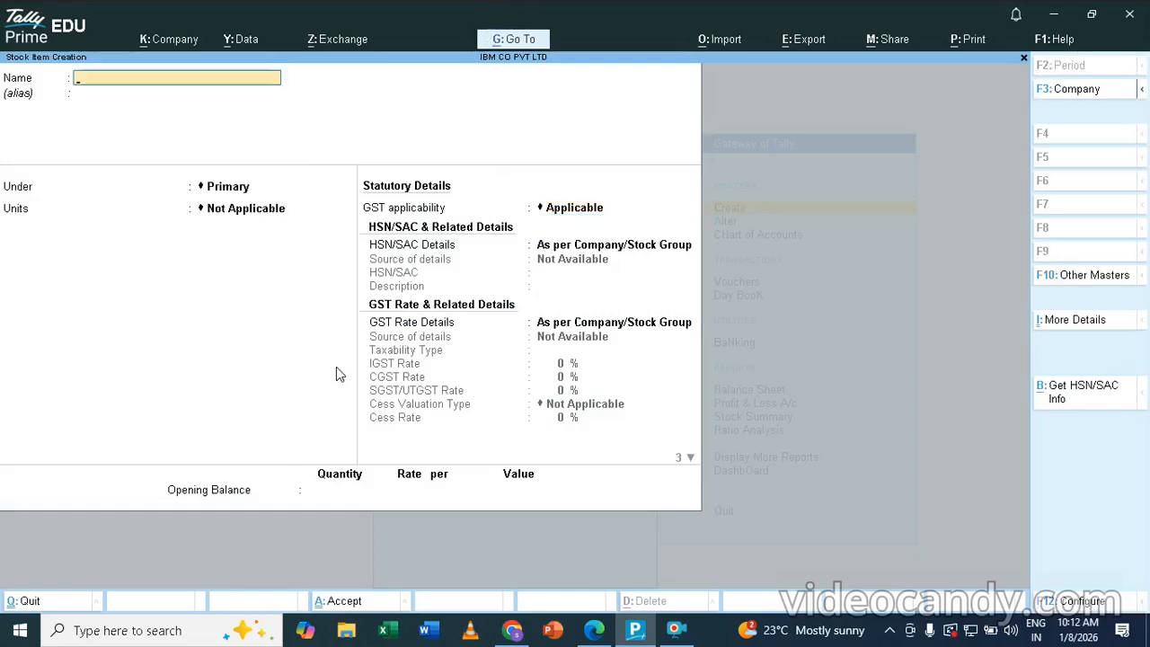
pyautogui.press('Escape')
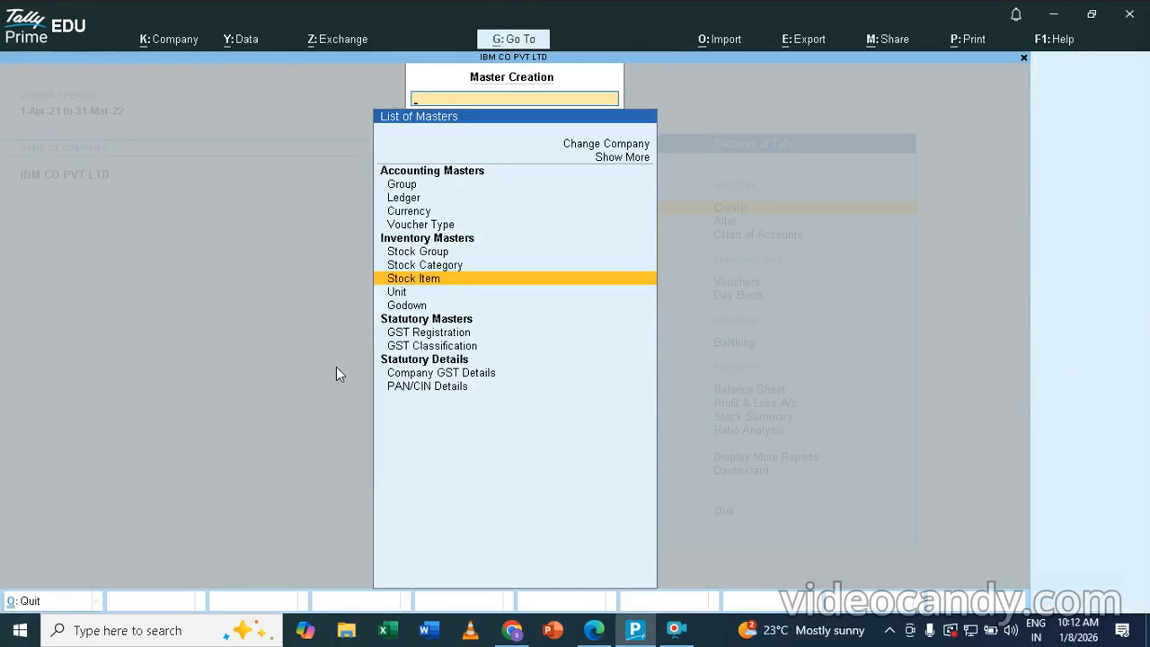
pyautogui.press('Escape')
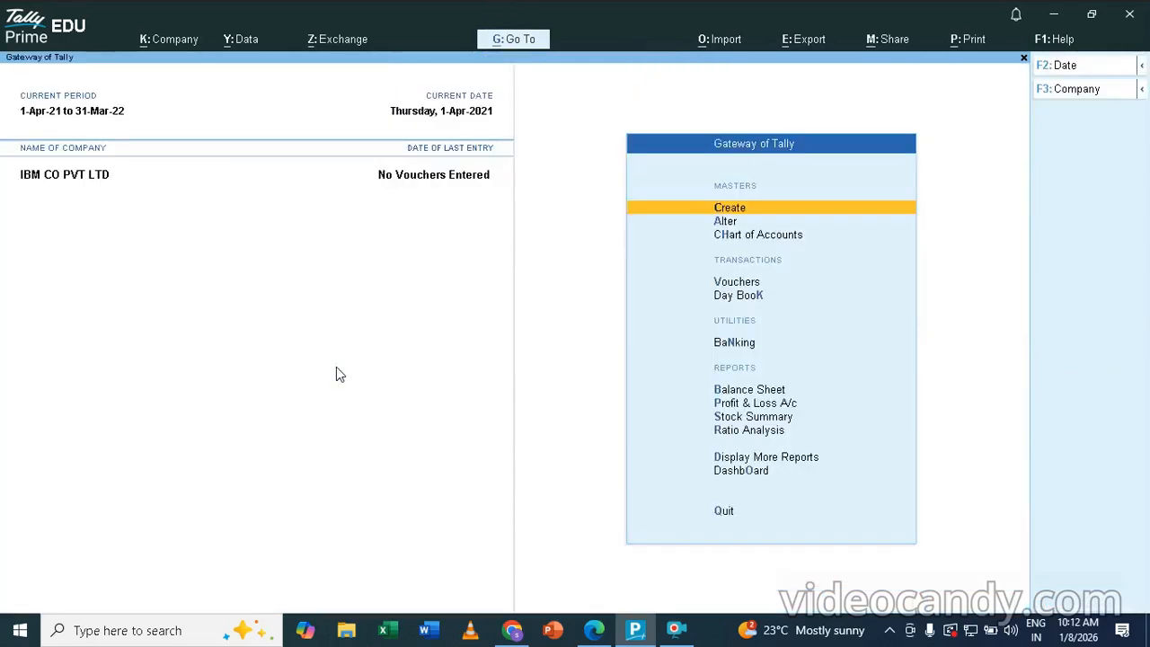
# Switch to the PDF notes in Edge and read the Purchase and Sales ledger creation examples and the purchase voucher example.
pyautogui.hotkey('alt', 'Tab')
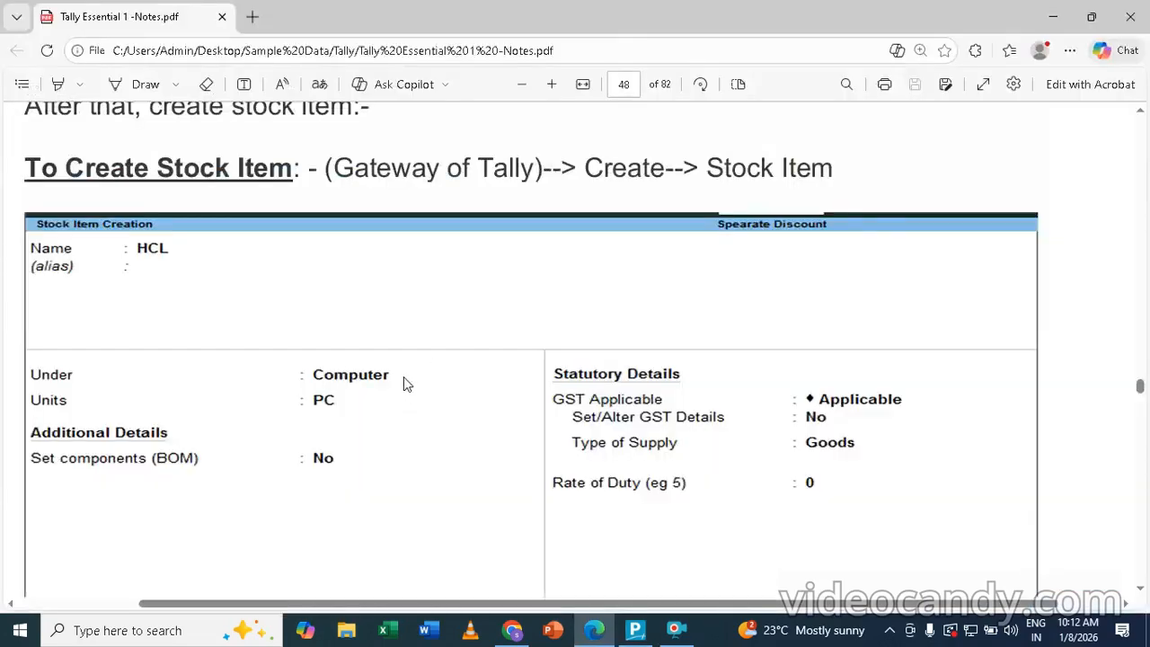
pyautogui.scroll(-7, 403, 377)
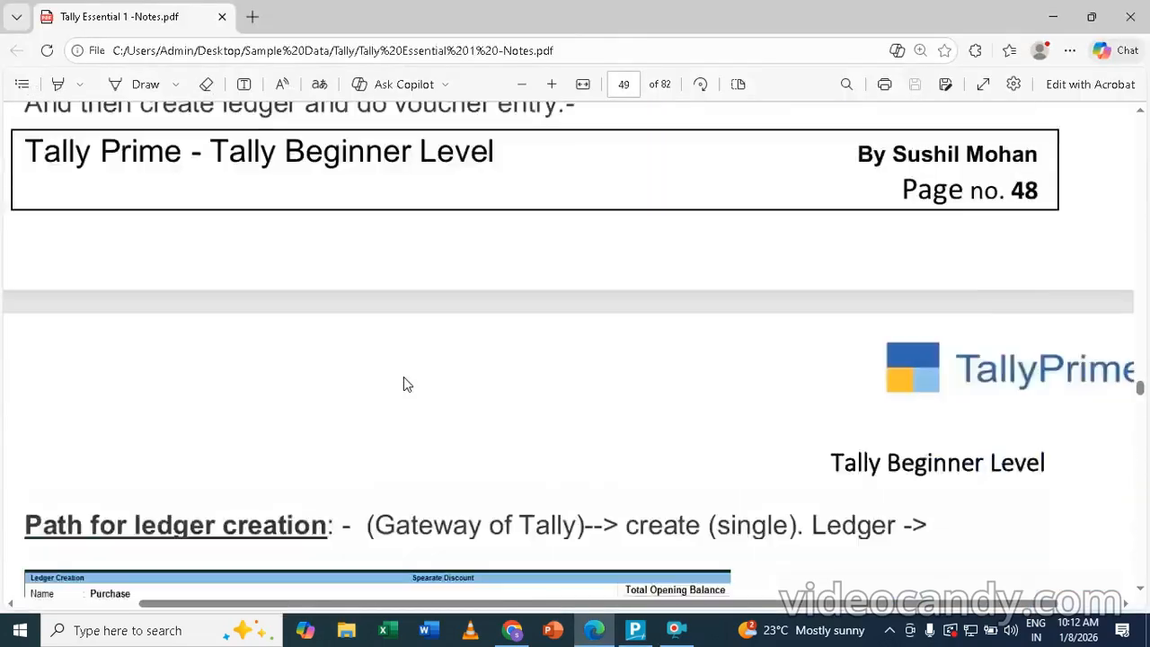
pyautogui.scroll(-4, 403, 379)
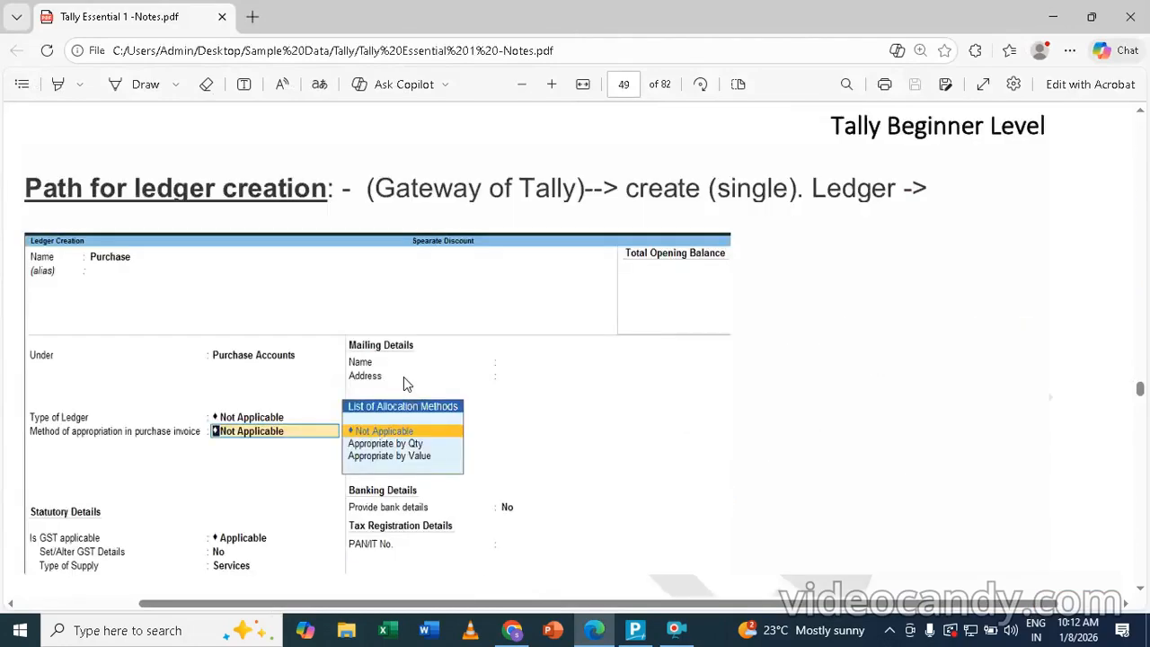
pyautogui.scroll(-4, 403, 376)
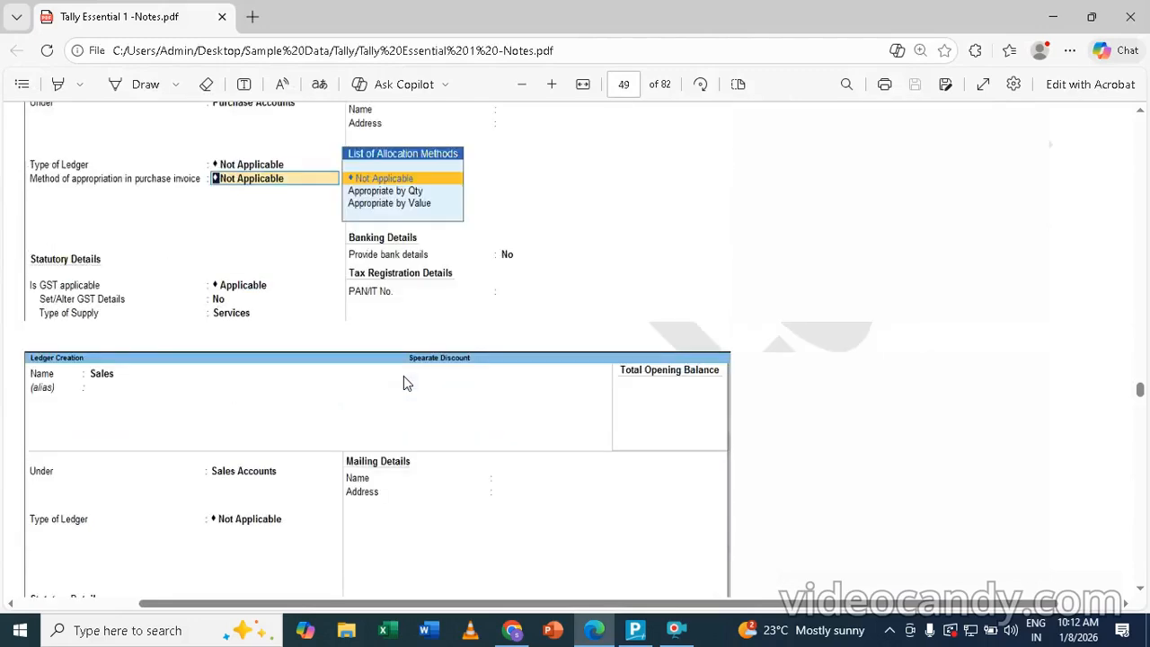
pyautogui.scroll(-4, 403, 376)
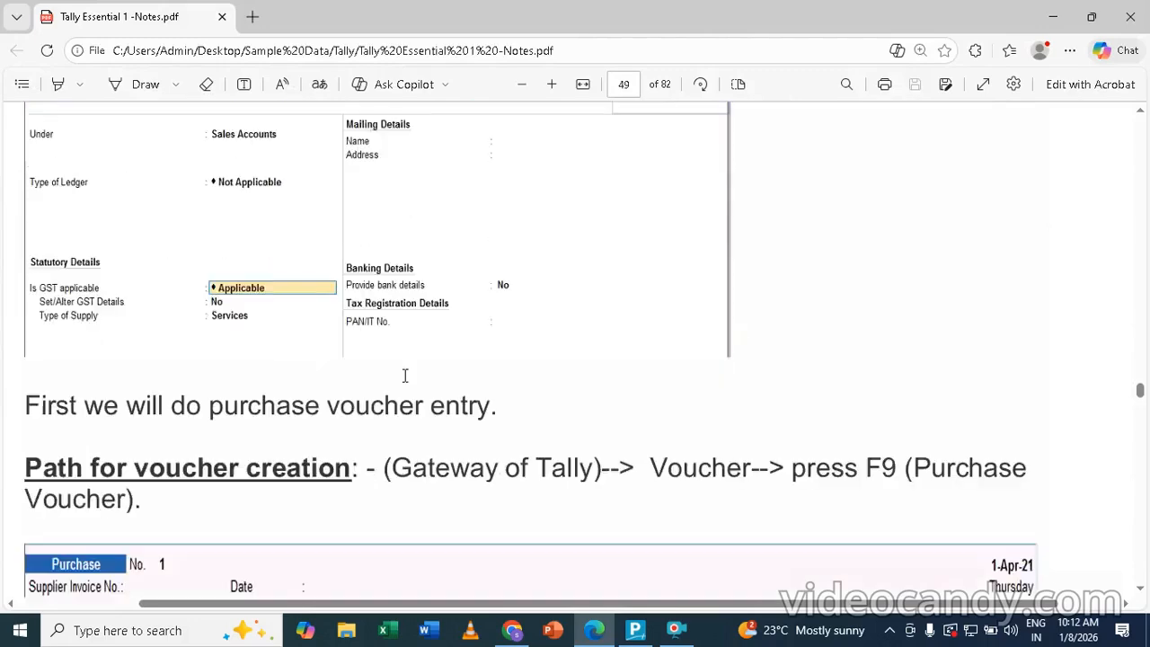
pyautogui.scroll(-2, 404, 375)
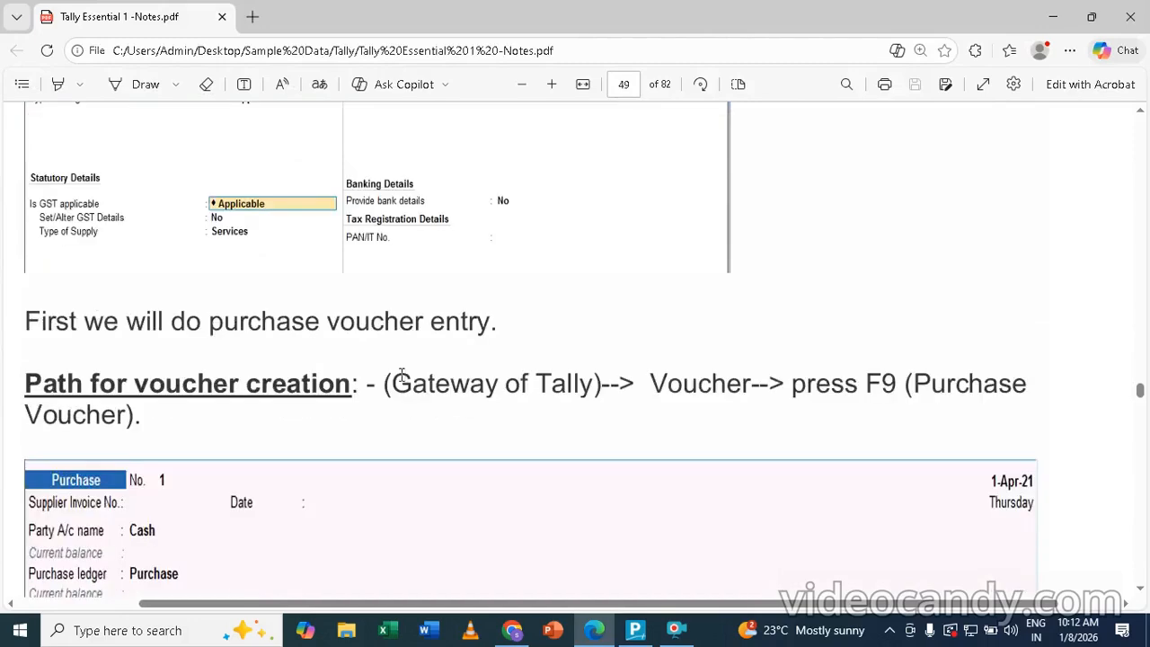
pyautogui.scroll(-6, 401, 376)
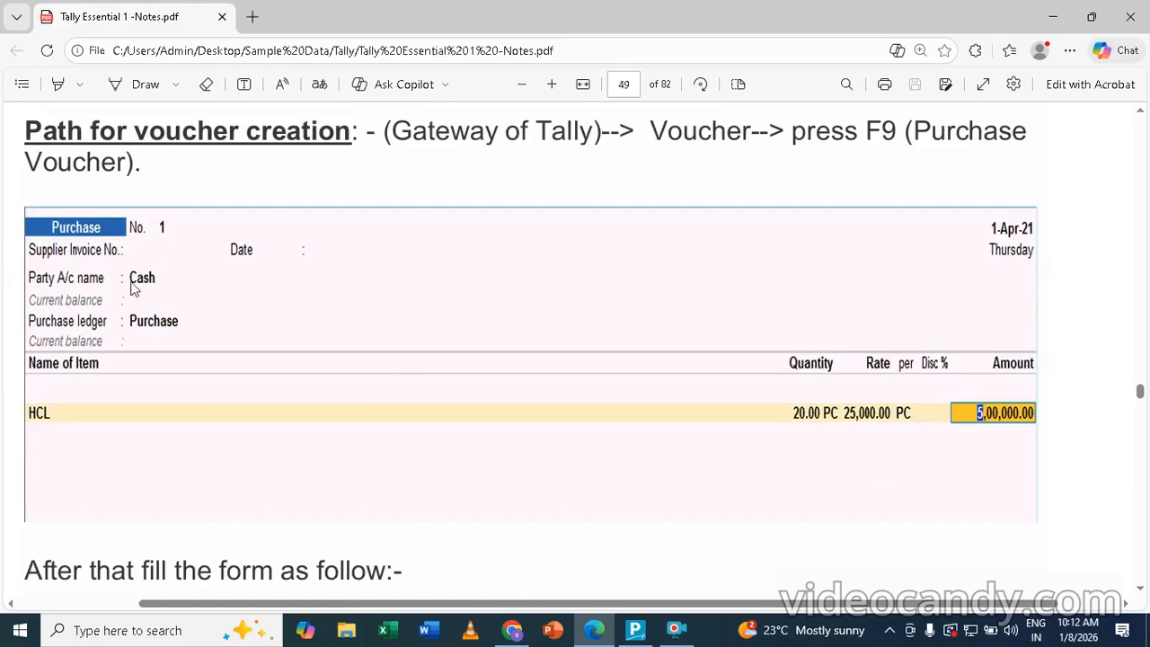
# Switch back to TallyPrime and start a new purchase voucher from the Gateway of Tally.
pyautogui.click(635, 630)
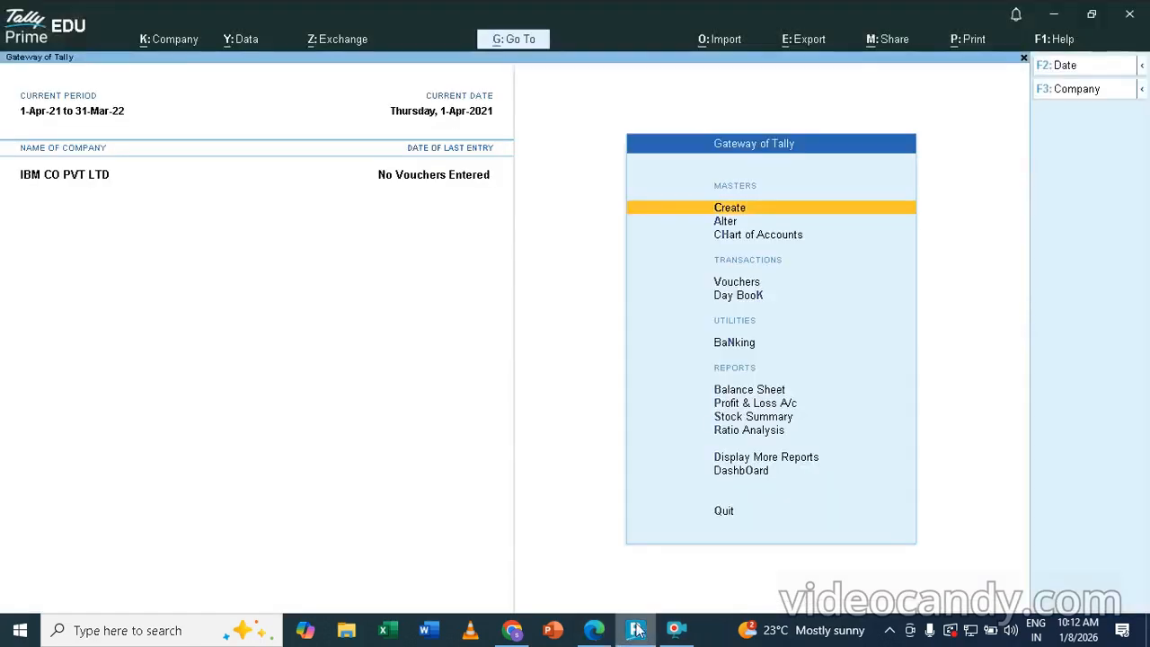
pyautogui.press('Down')
pyautogui.press('Down')
pyautogui.press('Down')
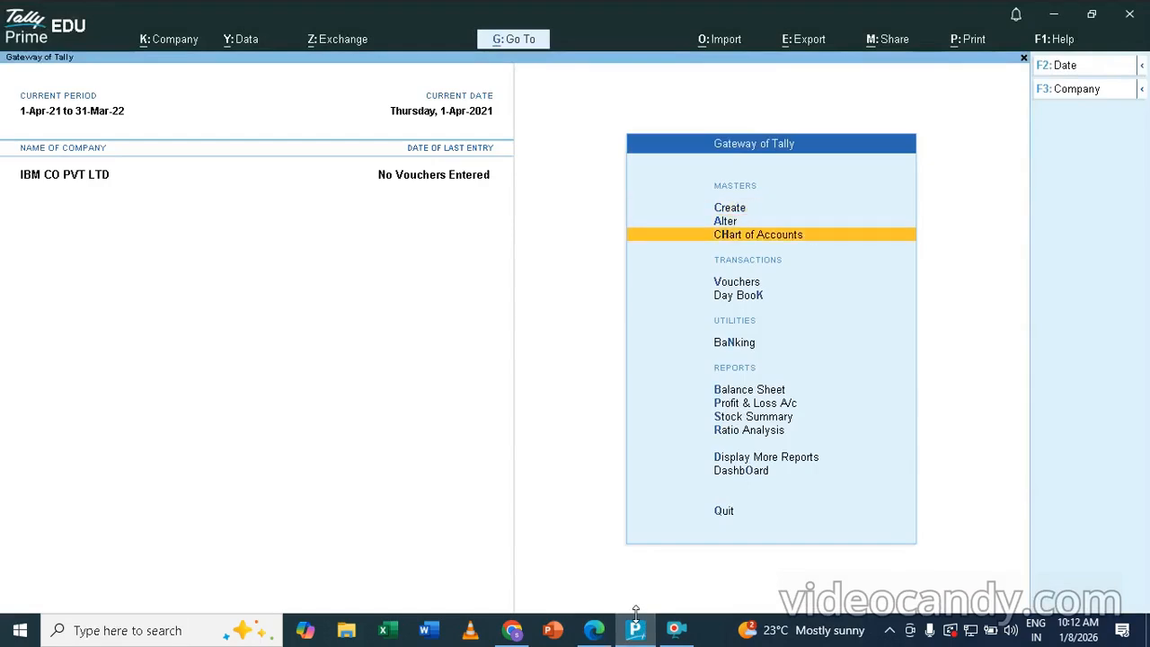
pyautogui.press('Return')
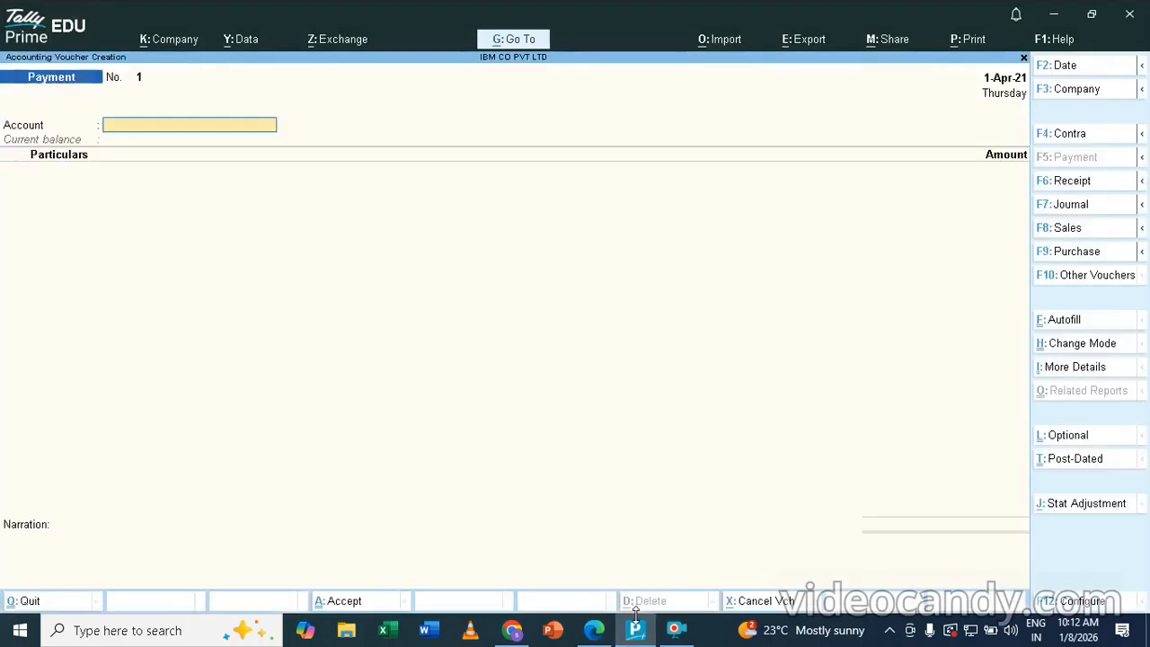
pyautogui.click(1052, 253)
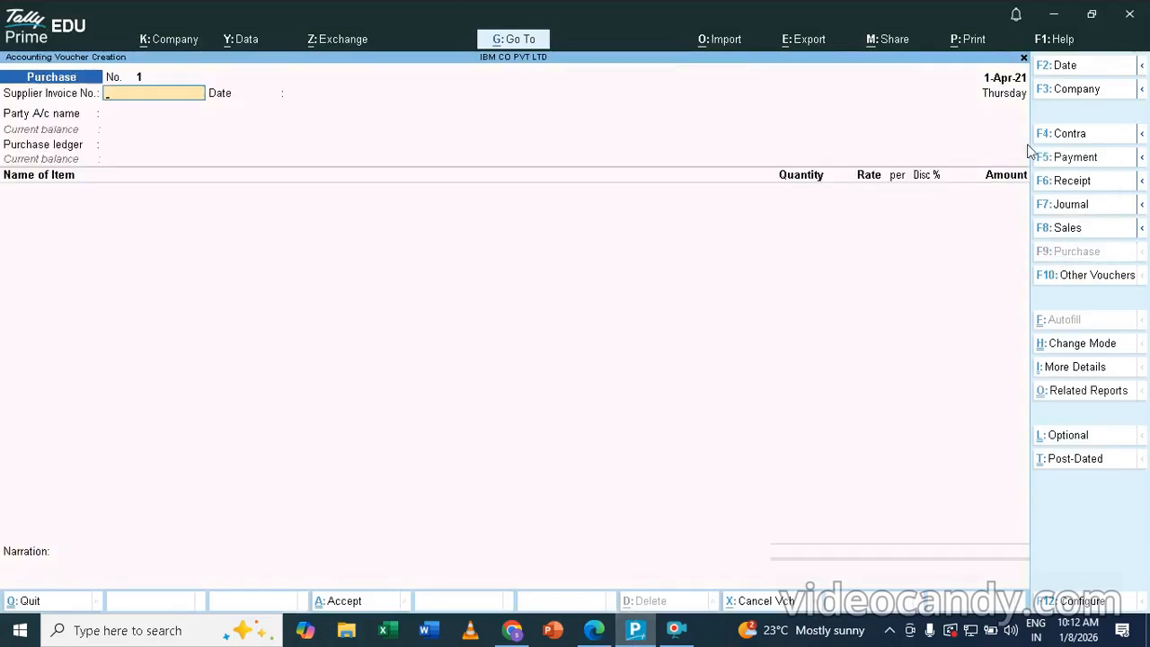
# Check the party account in the PDF notes, then set the voucher's party to Cash and accept the default receipt and party details.
pyautogui.click(594, 630)
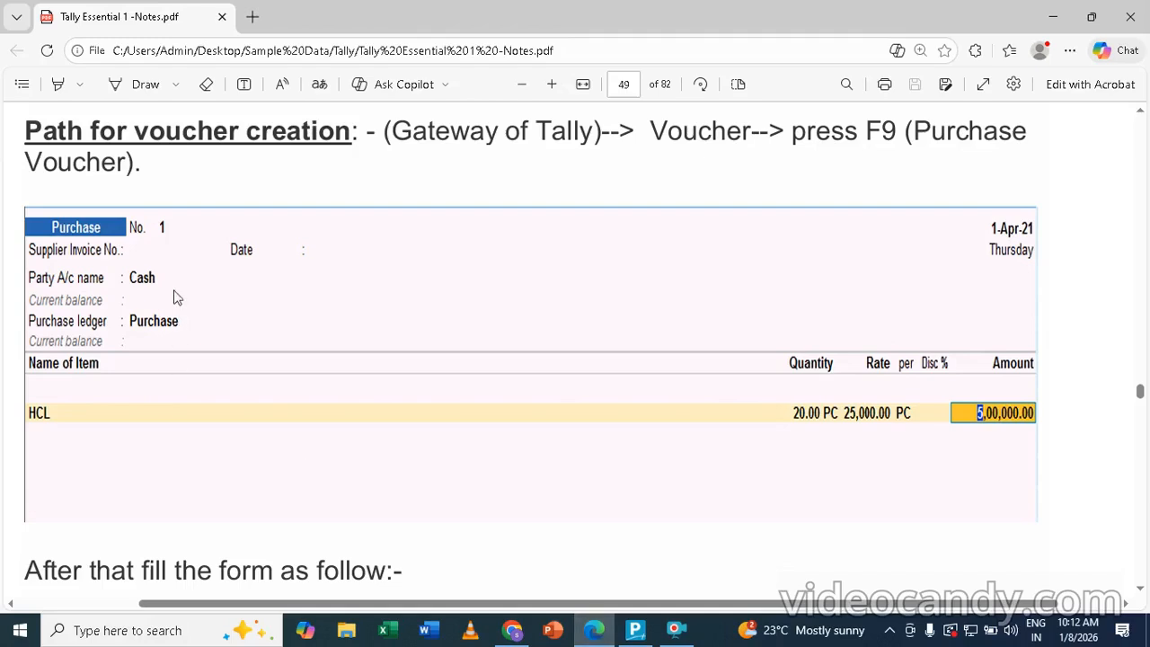
pyautogui.click(640, 632)
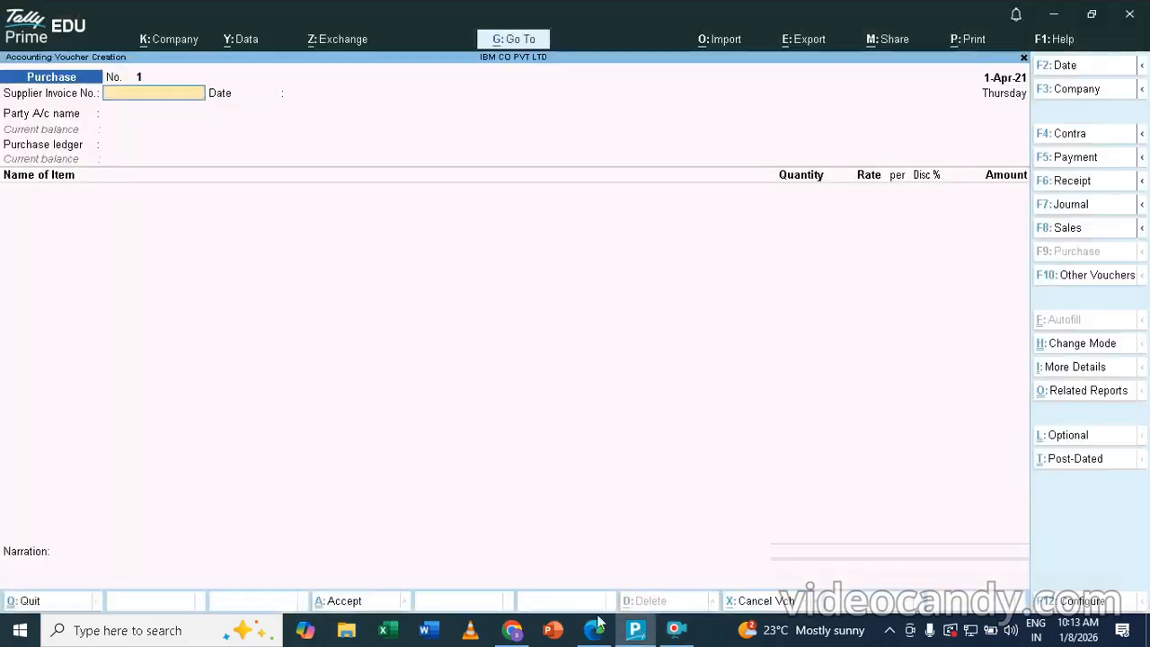
pyautogui.press('Return')
pyautogui.press('Return')
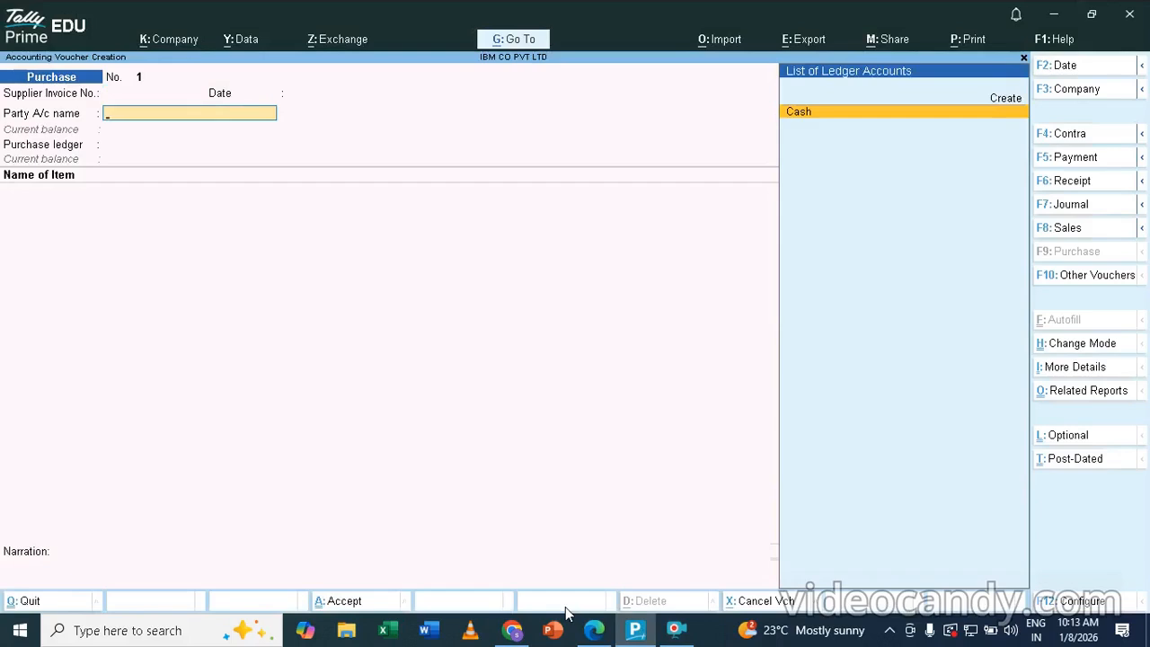
pyautogui.press('Return')
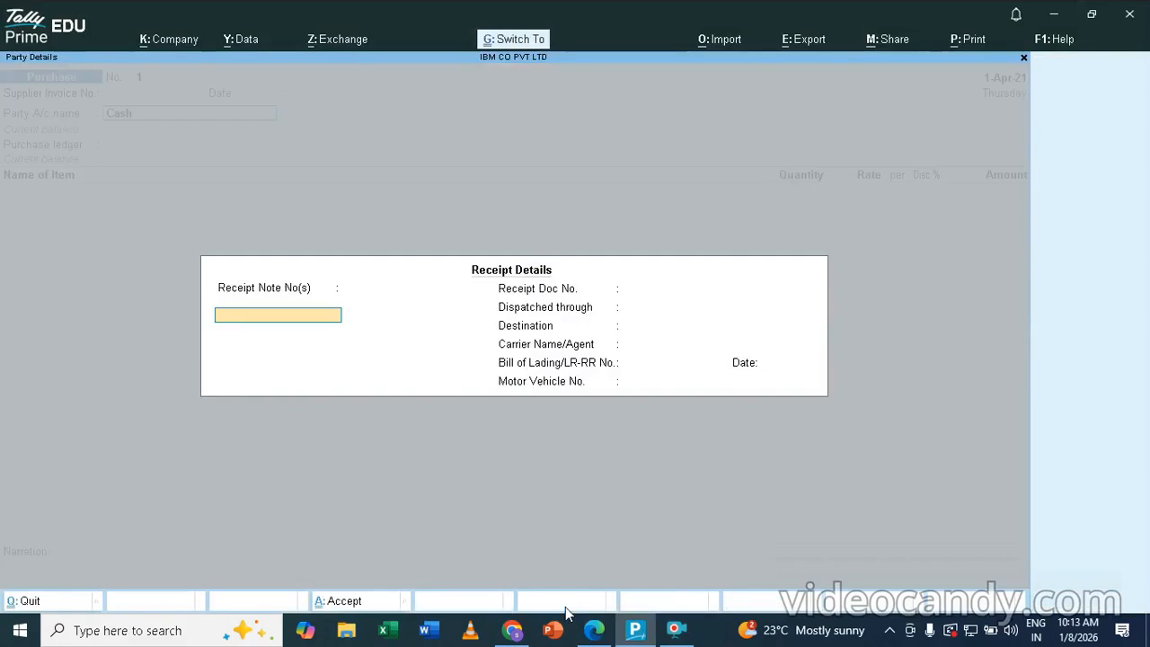
pyautogui.hotkey('ctrl', 'a')
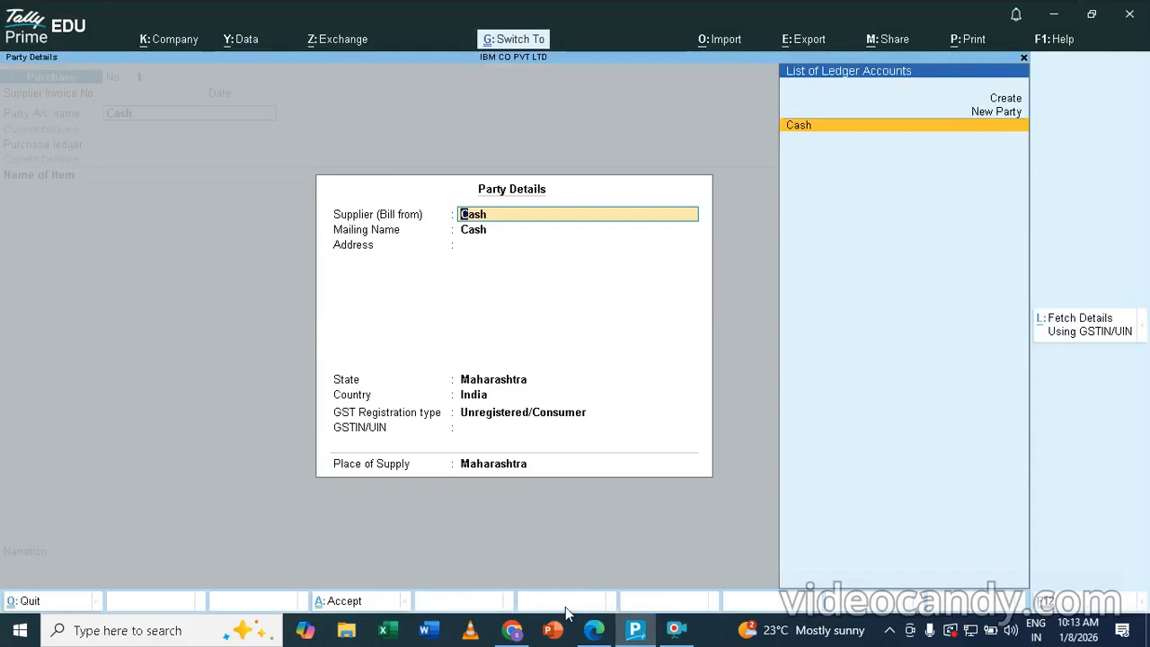
pyautogui.hotkey('ctrl', 'a')
pyautogui.hotkey('ctrl', 'a')
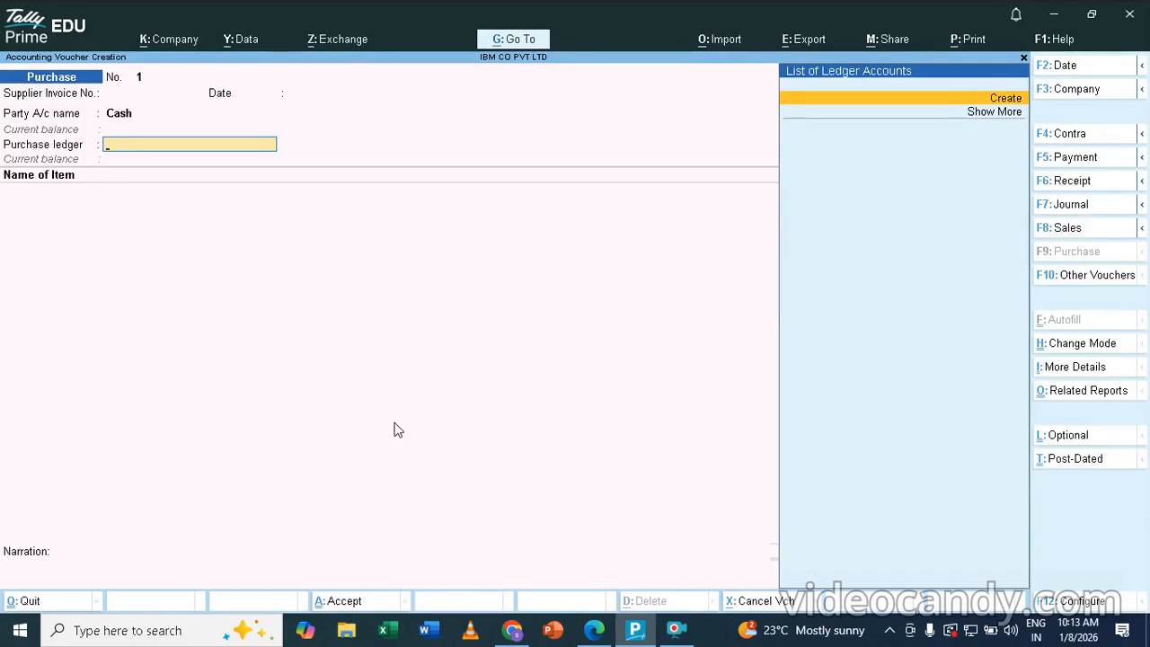
# Create a ledger named PURCHASE under Purchase Accounts from the voucher's purchase ledger field and save it.
pyautogui.press('Return')
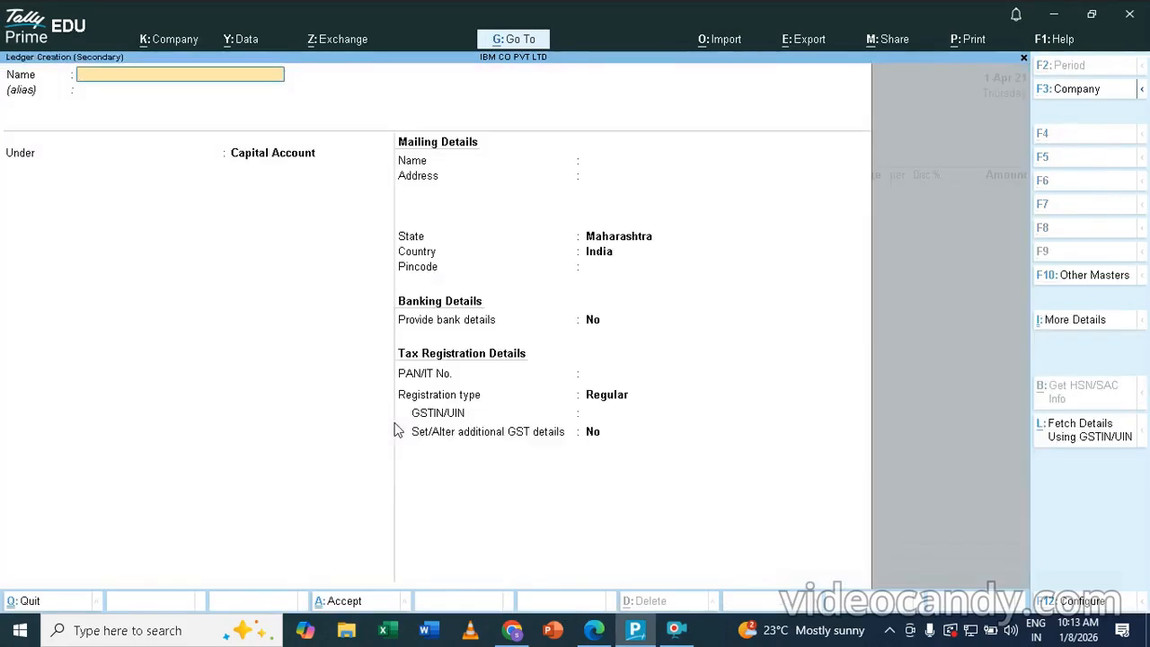
pyautogui.write('PURCHASE')
pyautogui.press('Return')
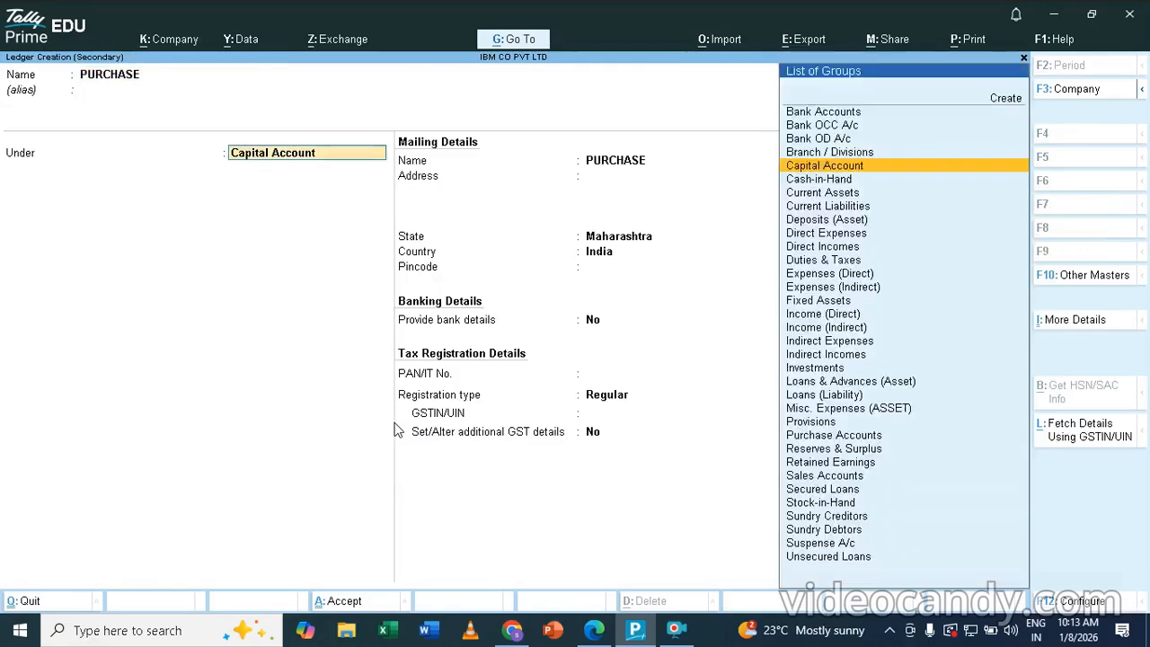
pyautogui.write('P')
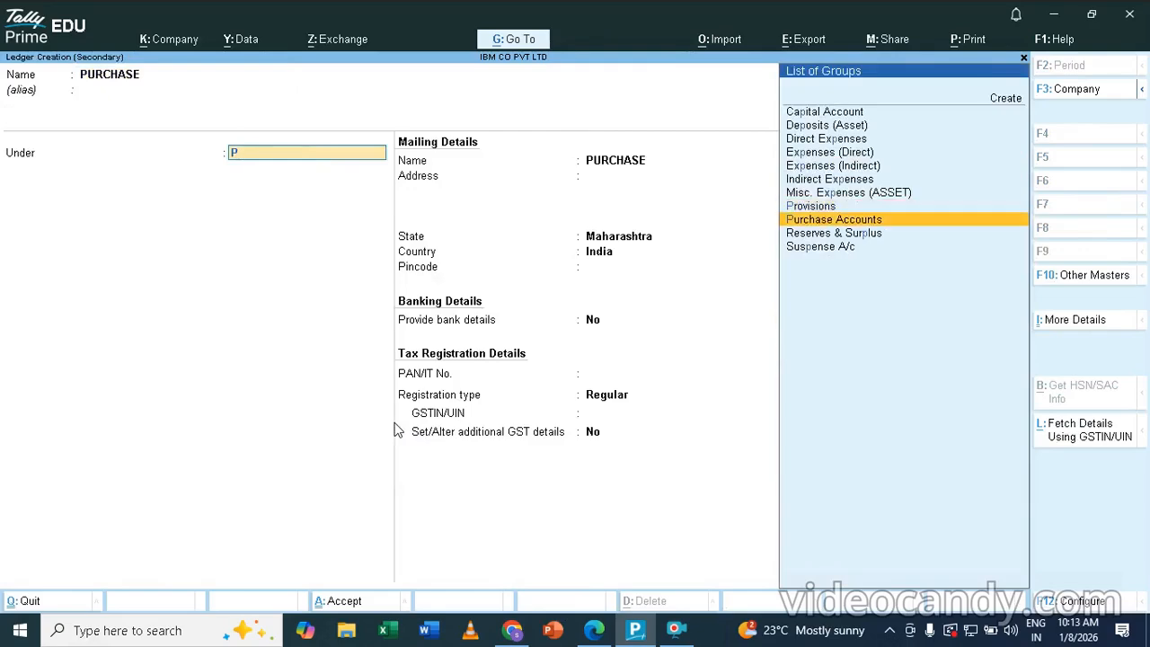
pyautogui.press('Return')
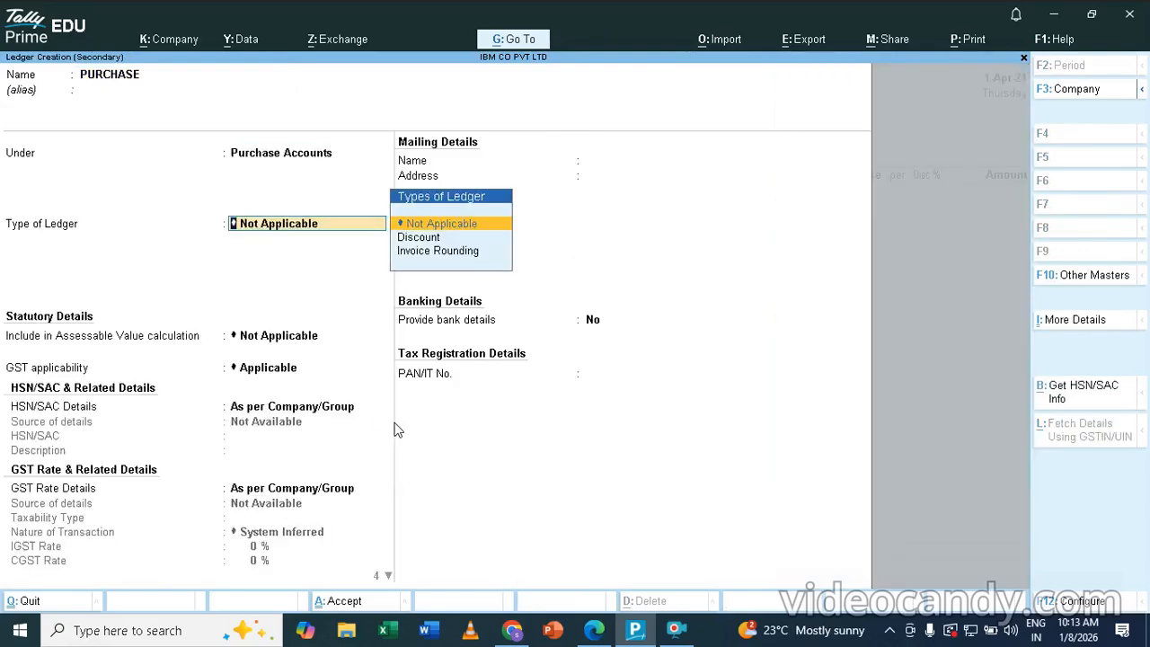
pyautogui.hotkey('ctrl', 'a')
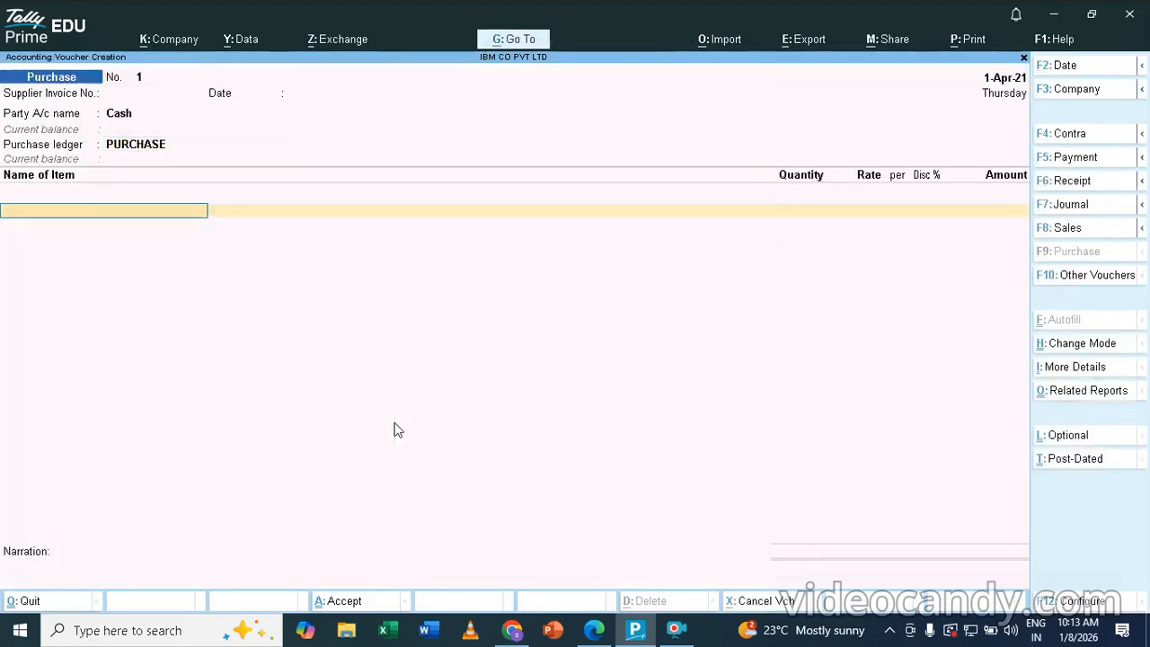
# Add the stock item HCL to the purchase voucher and allocate it to the KANPUR godown.
pyautogui.write('H')
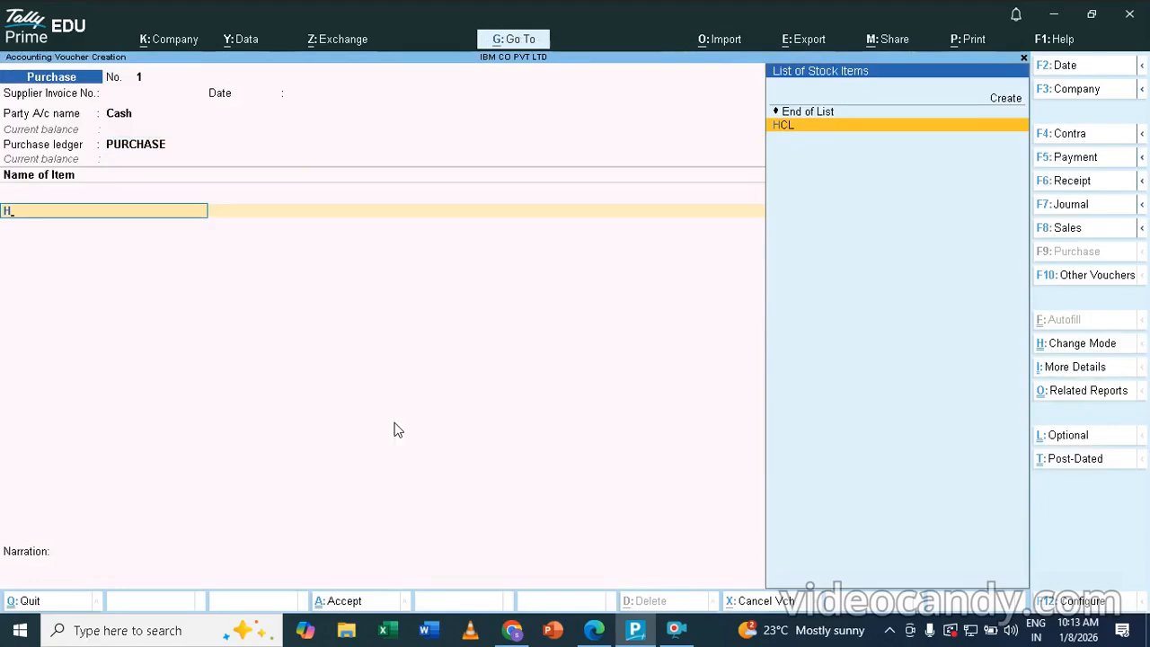
pyautogui.press('Return')
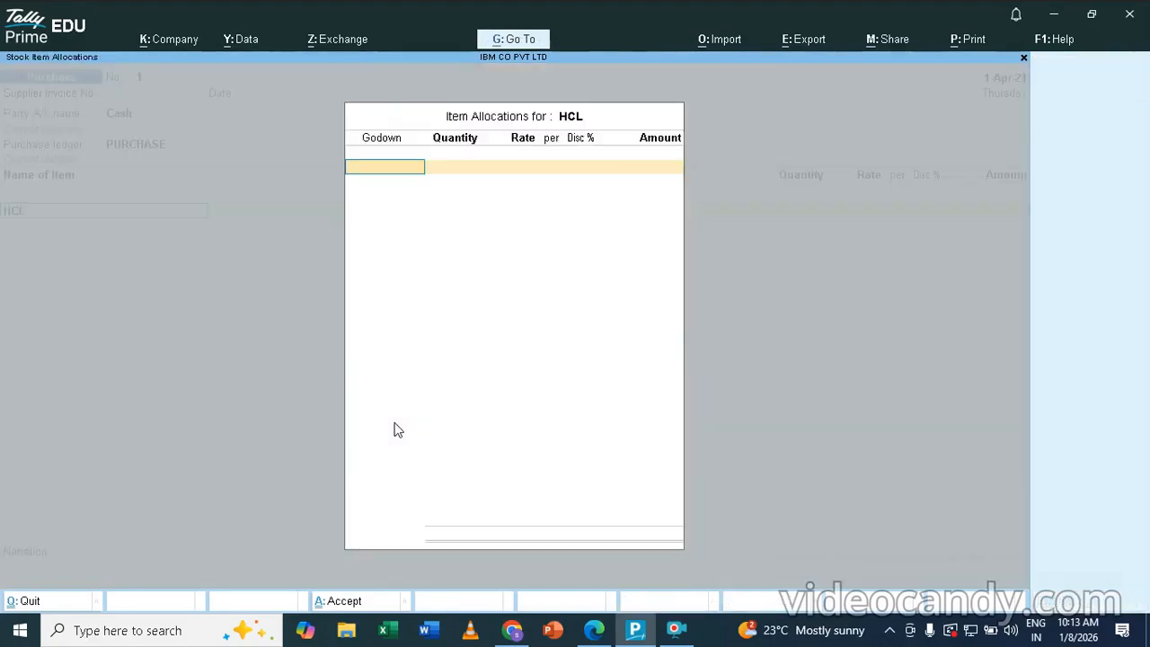
pyautogui.write('K')
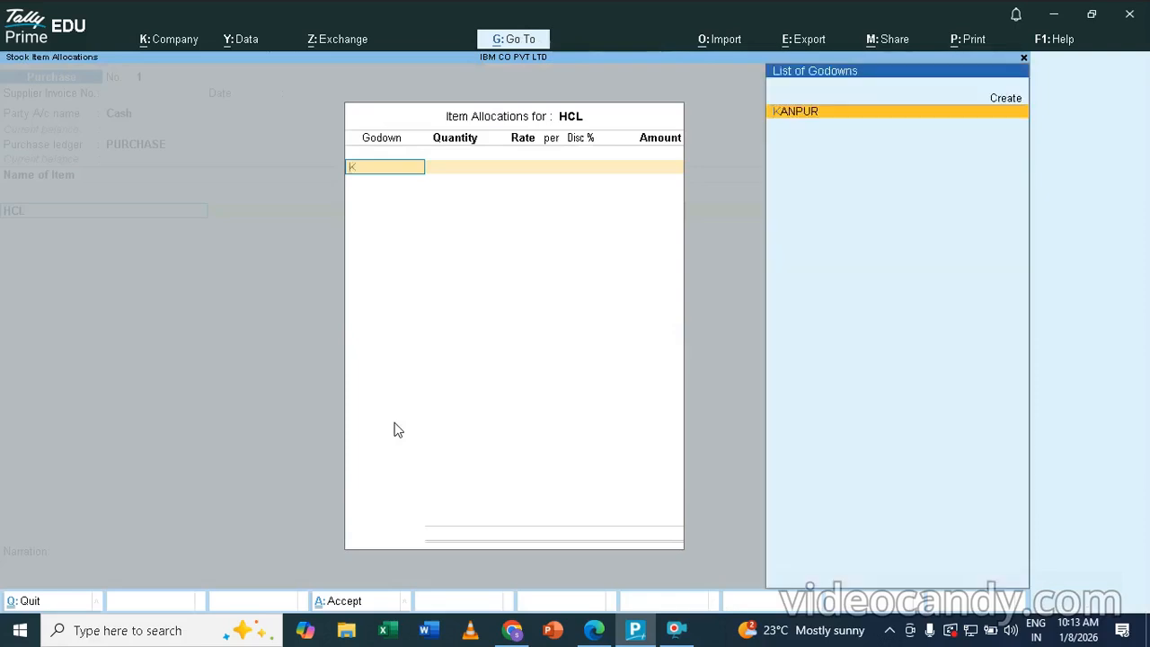
pyautogui.press('Return')
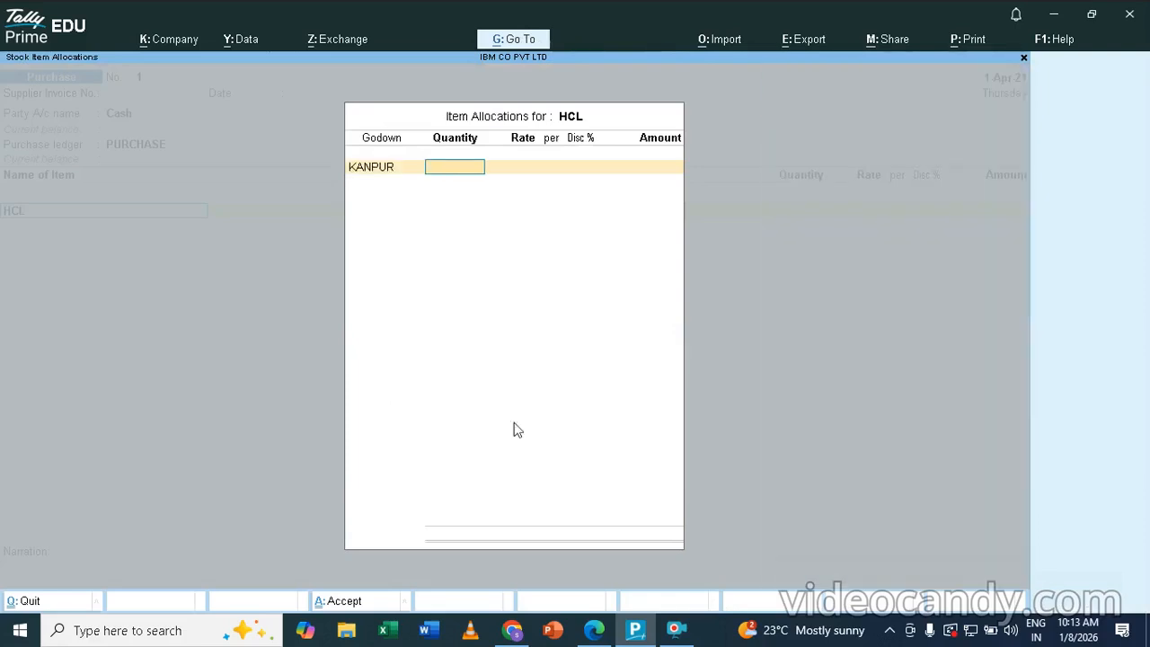
# Check the purchase quantity in the PDF notes and set HCL's quantity in the KANPUR allocation to 20 PCS.
pyautogui.moveTo(593, 633)
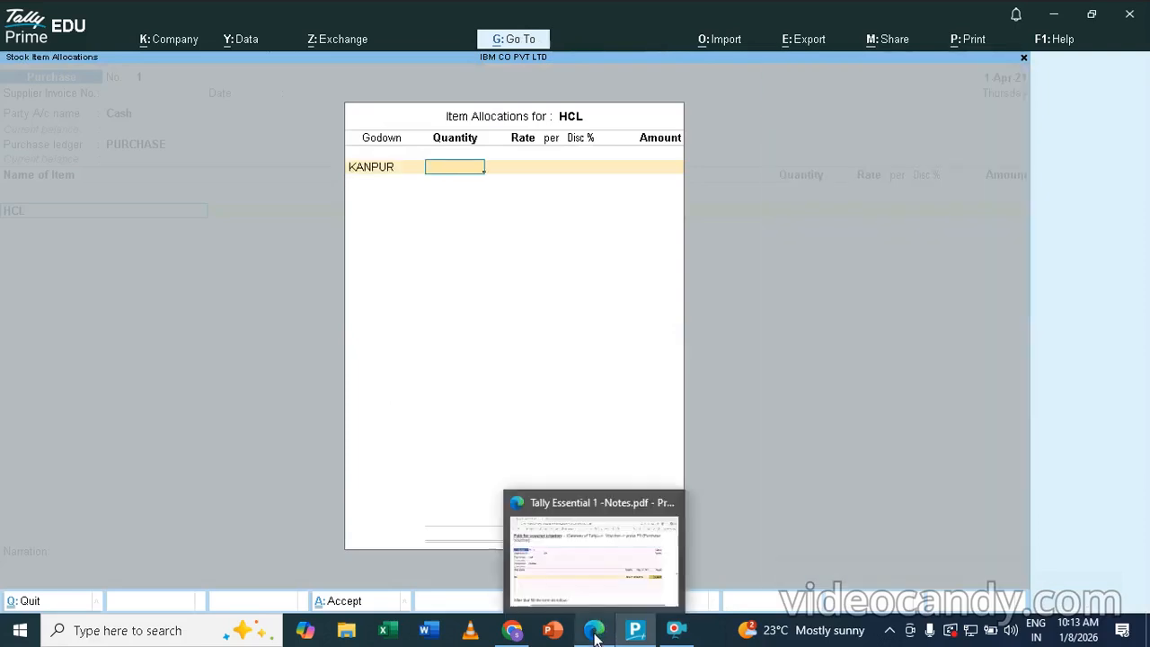
pyautogui.click(597, 579)
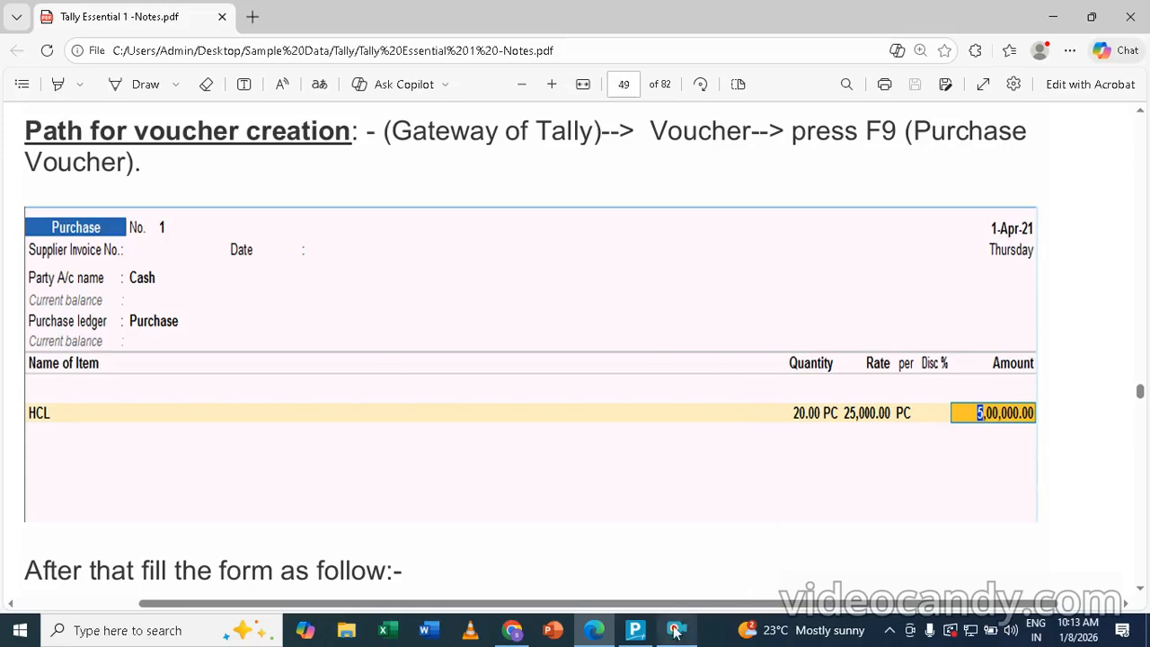
pyautogui.moveTo(645, 631)
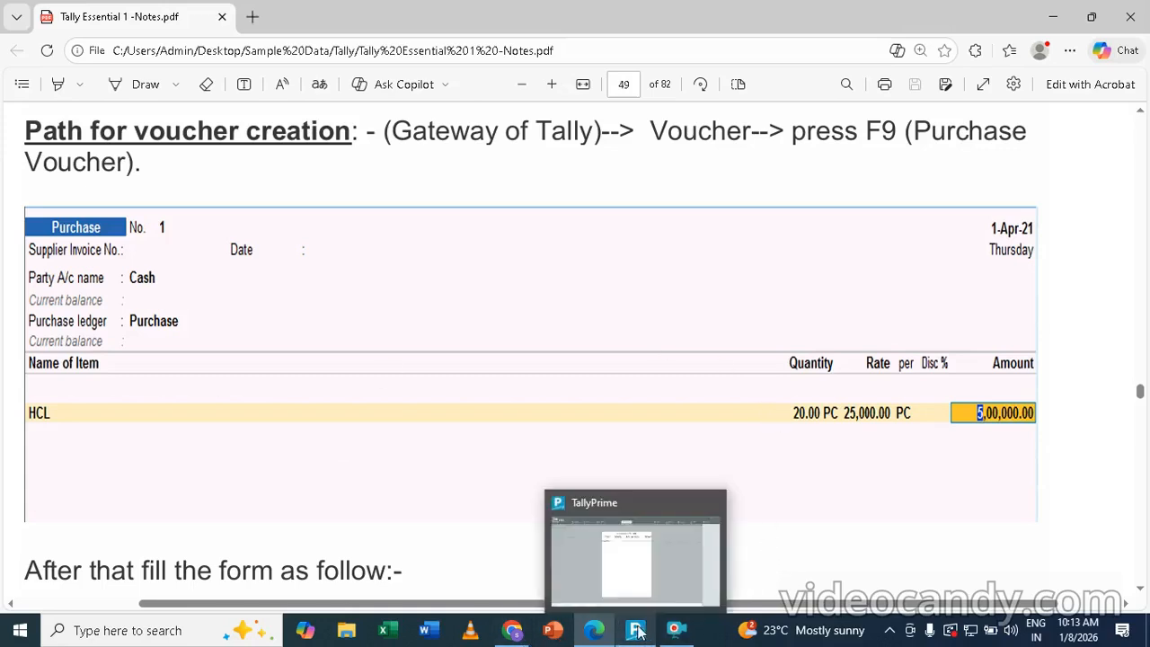
pyautogui.click(651, 573)
pyautogui.write('20')
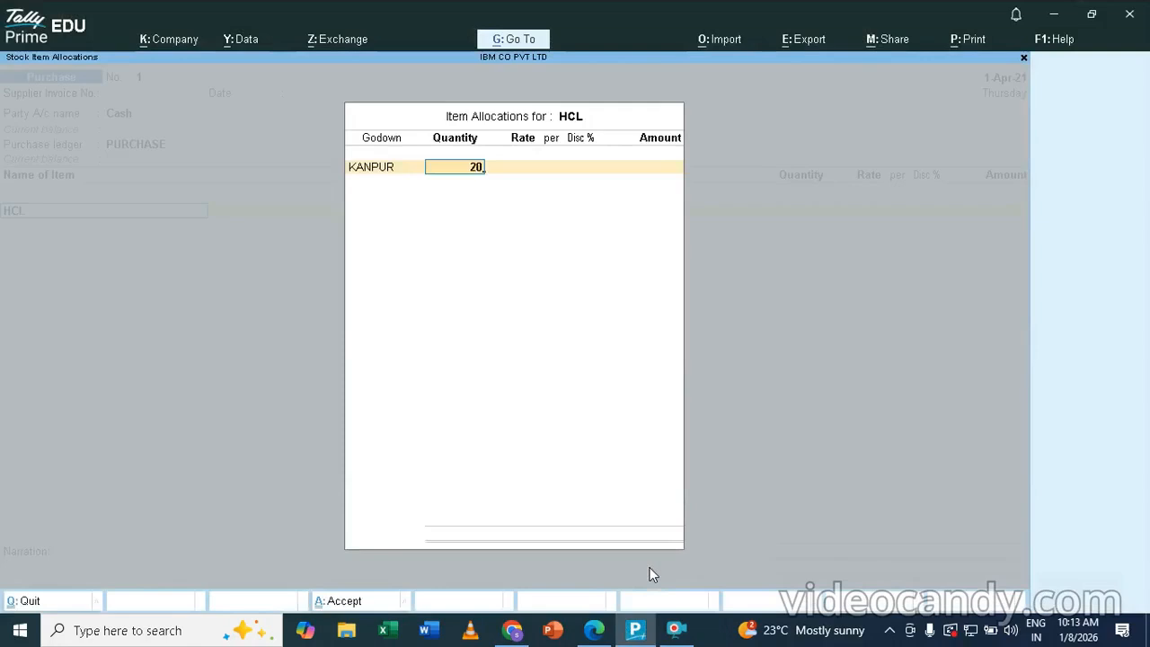
pyautogui.press('Return')
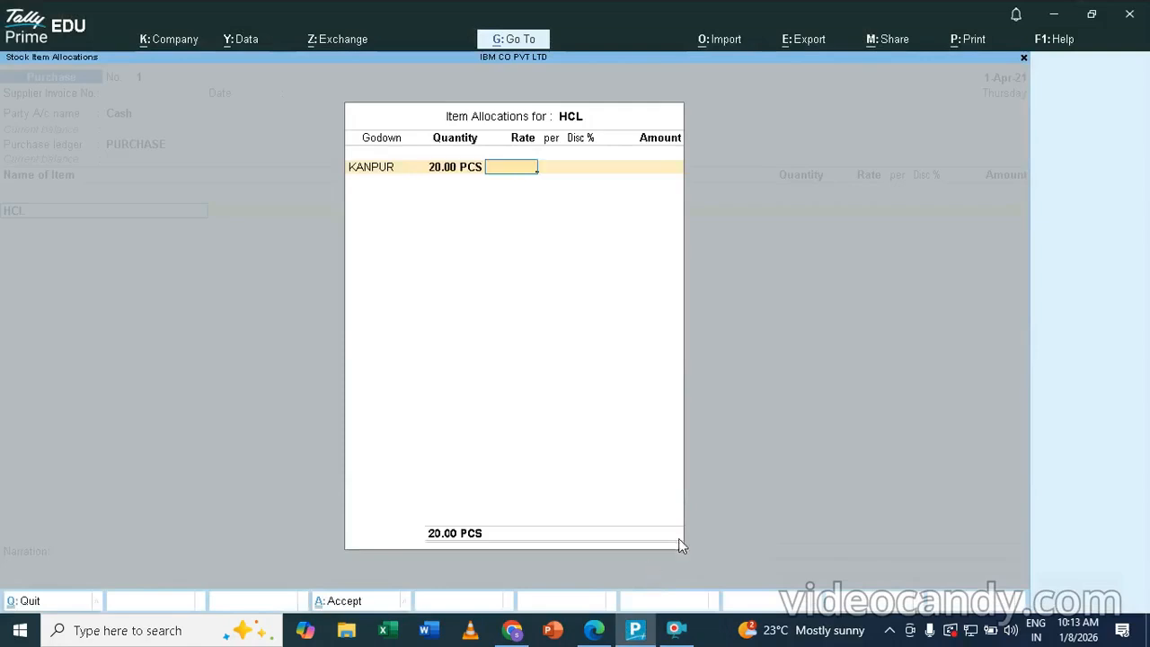
# Check the purchase rate in the PDF notes, then set HCL's rate to 25,000 per PCS without discount and finish the item entry.
pyautogui.moveTo(595, 632)
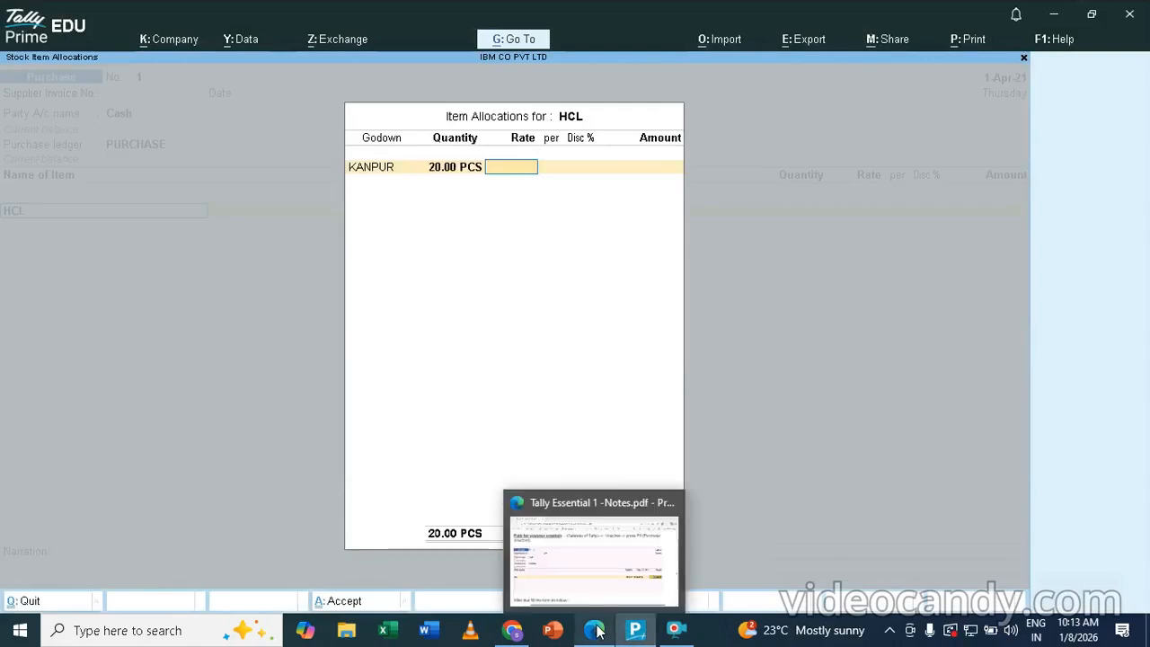
pyautogui.click(602, 562)
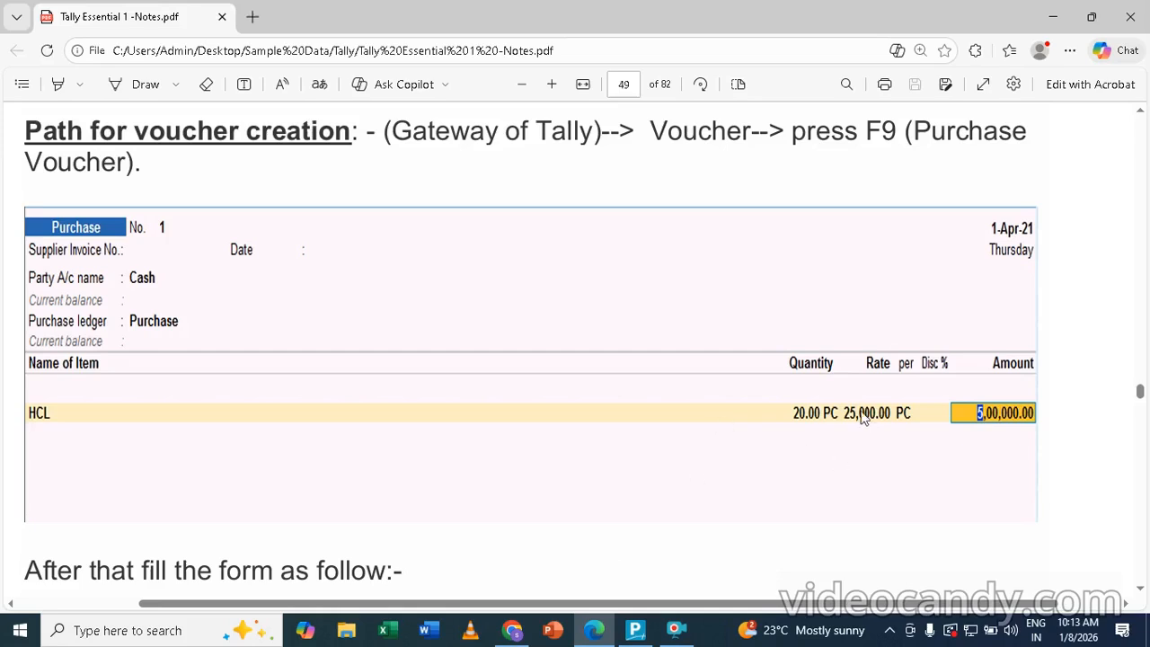
pyautogui.click(635, 631)
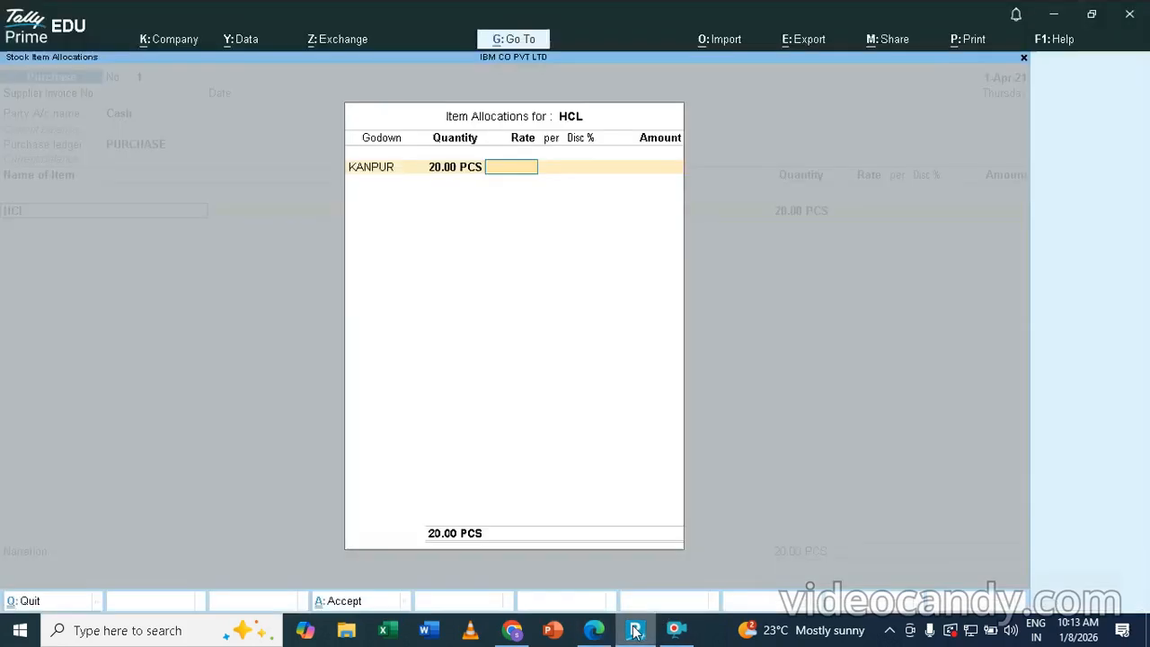
pyautogui.write('25000')
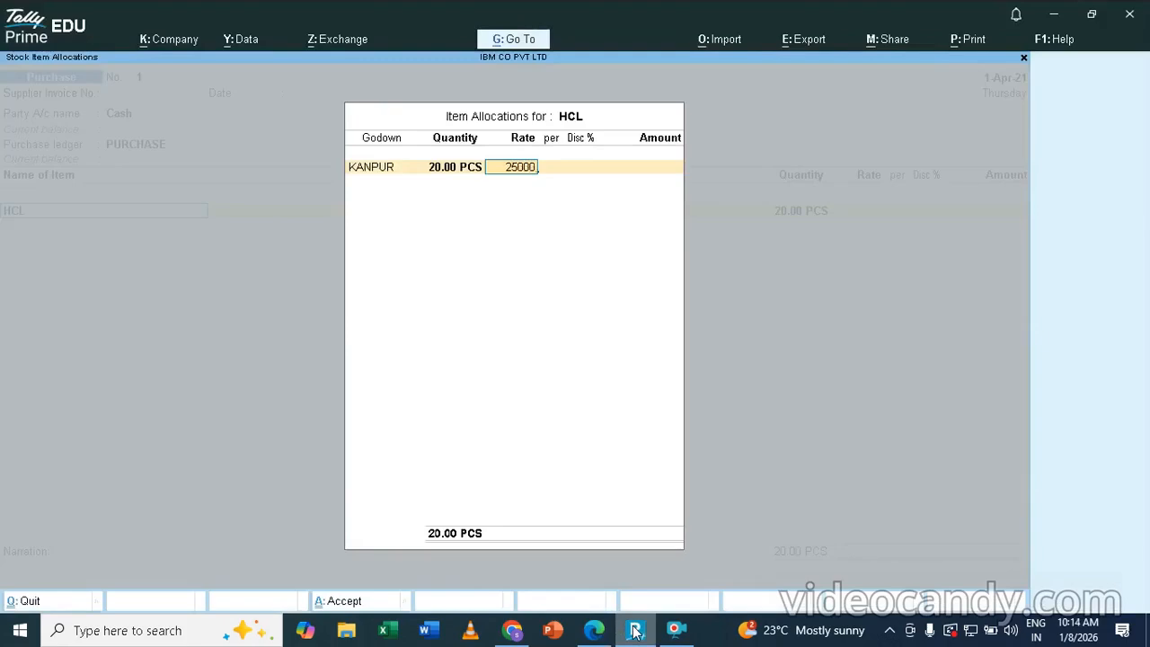
pyautogui.press('Return')
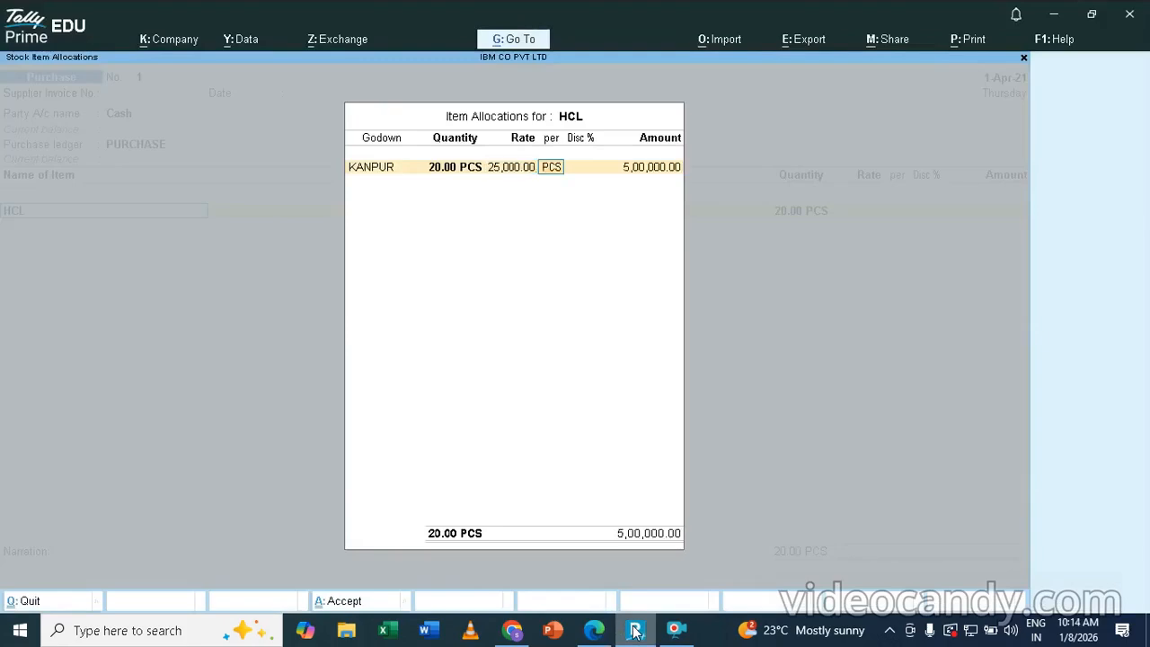
pyautogui.press('Return')
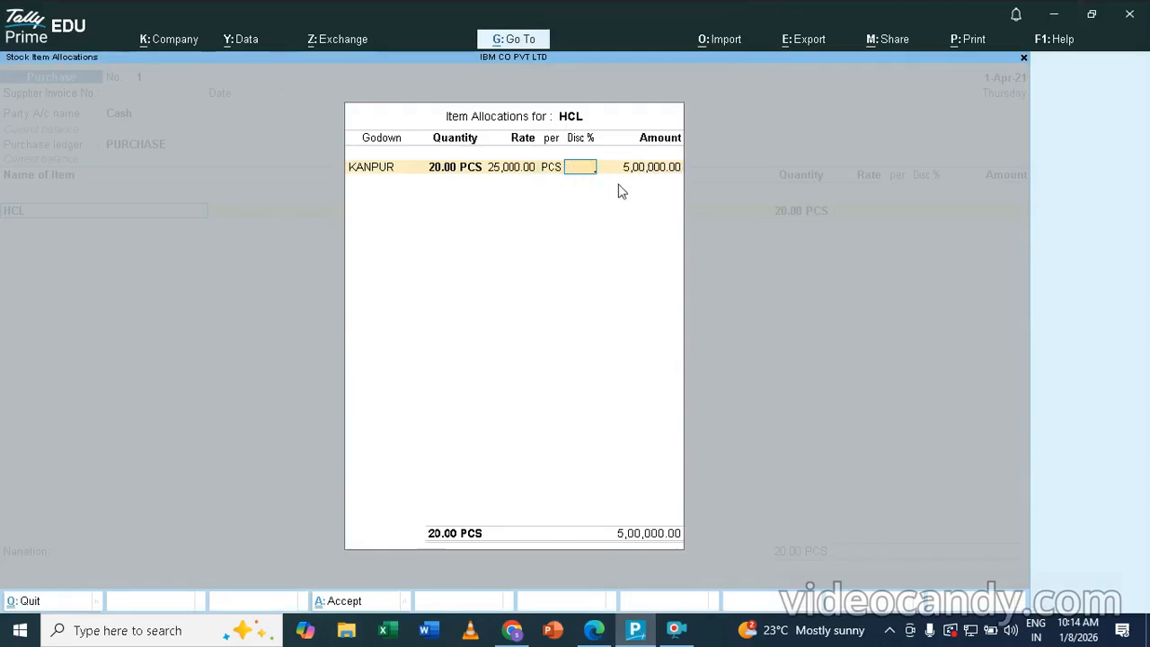
pyautogui.press('Return')
pyautogui.press('Return')
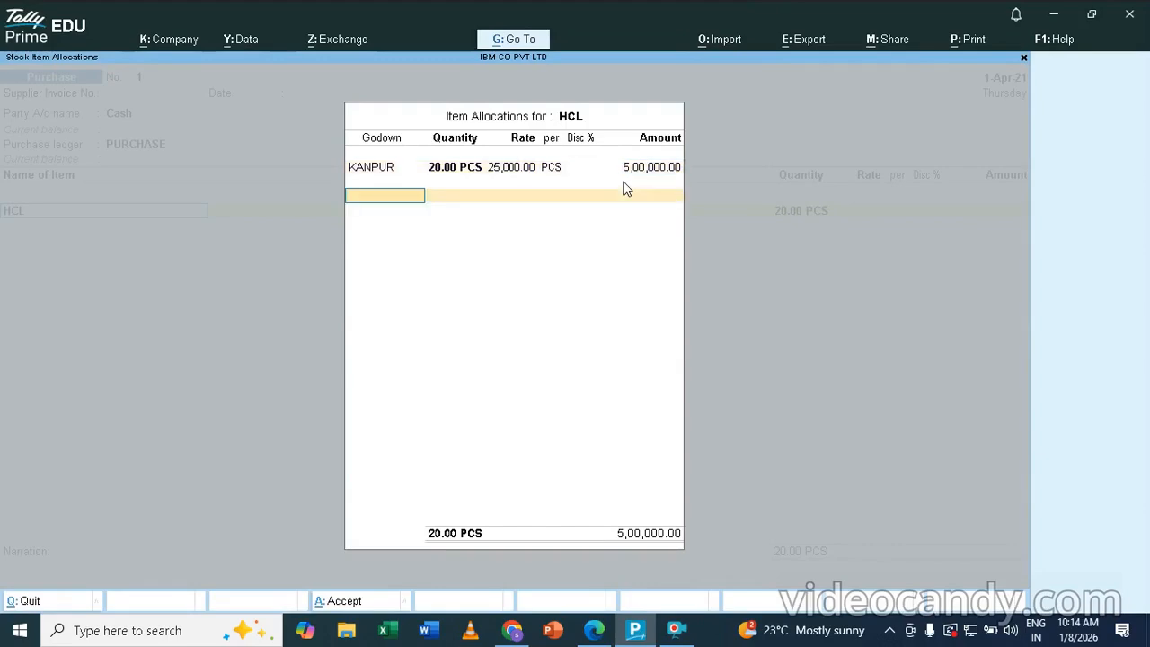
pyautogui.press('Return')
pyautogui.press('Return')
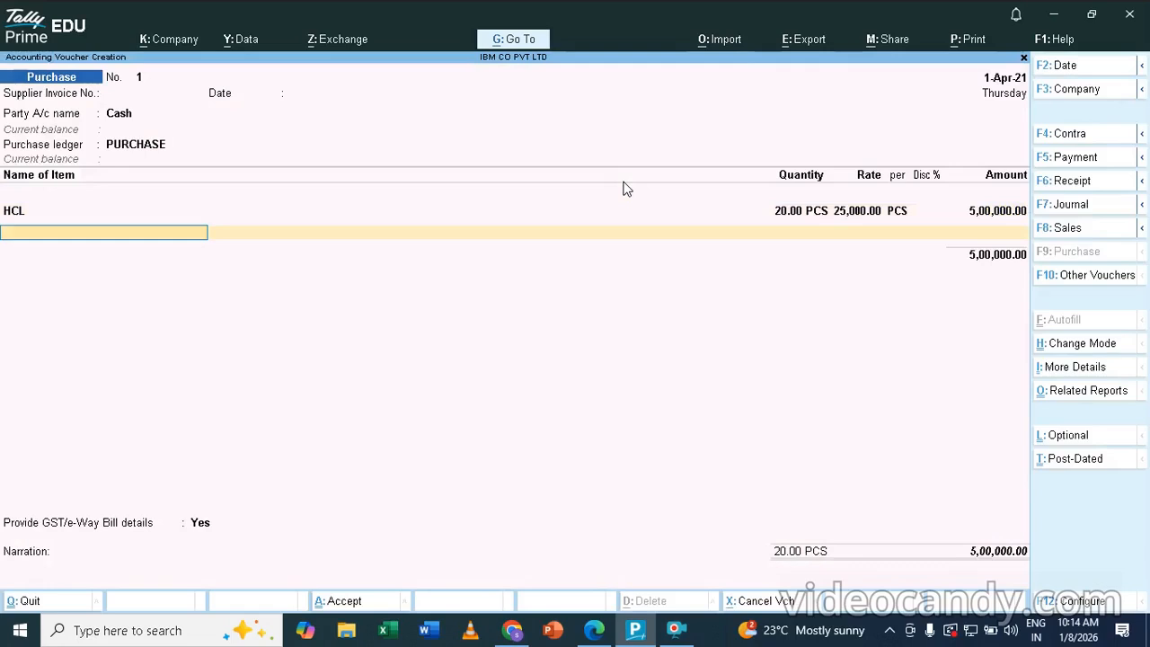
pyautogui.press('Return')
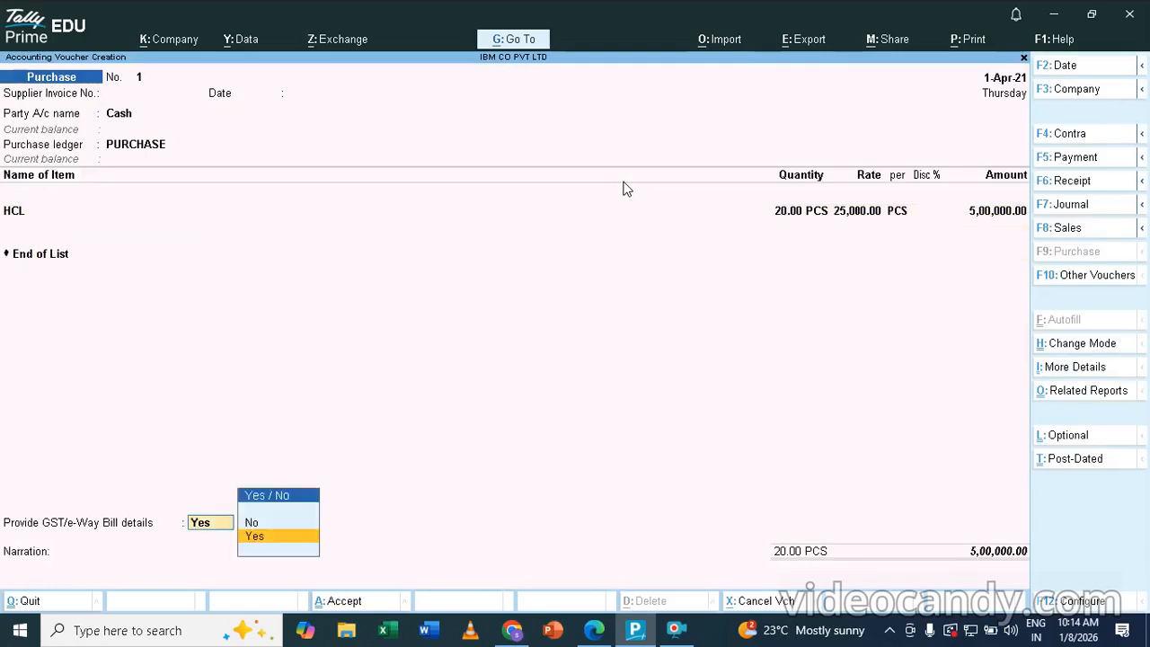
# Set the GST/e-Way Bill details to No, enter the narration "BEING GOODS PURCHSED BY CASH" and save the purchase voucher.
pyautogui.press('Up')
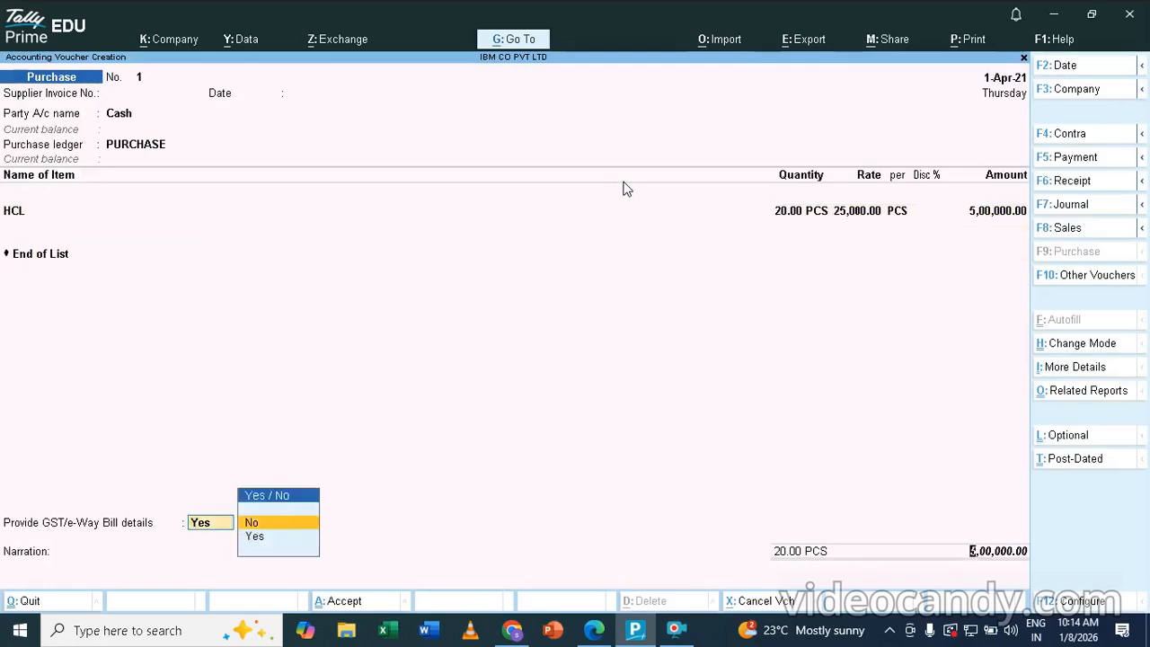
pyautogui.press('Return')
pyautogui.press('Return')
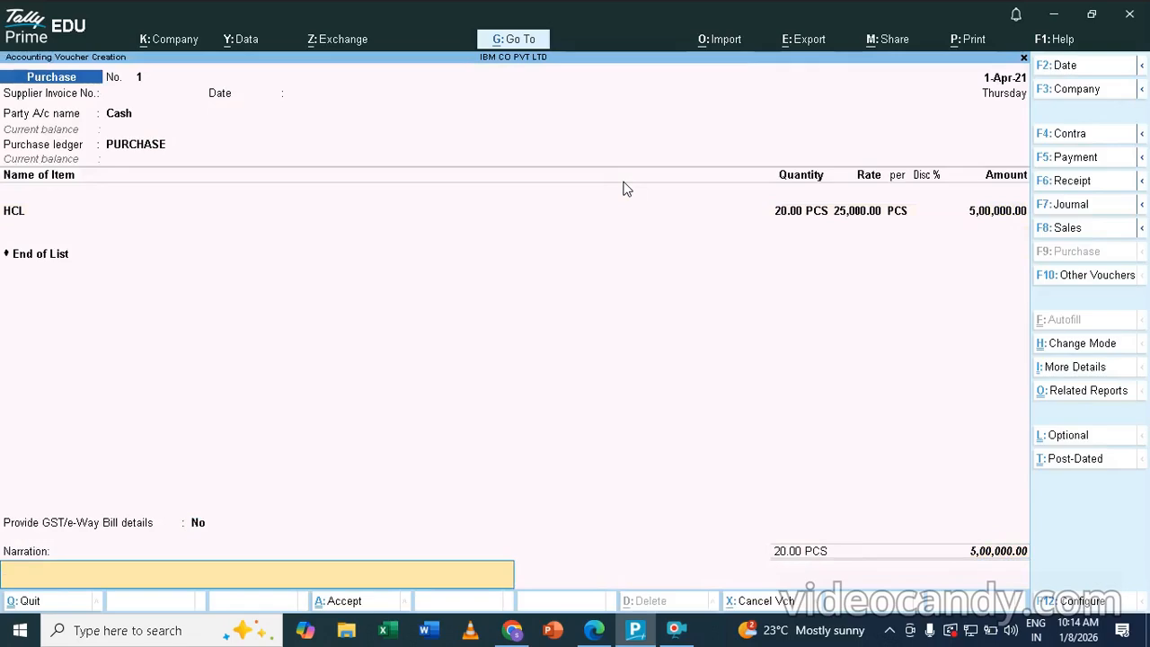
pyautogui.write('BEING GOODS')
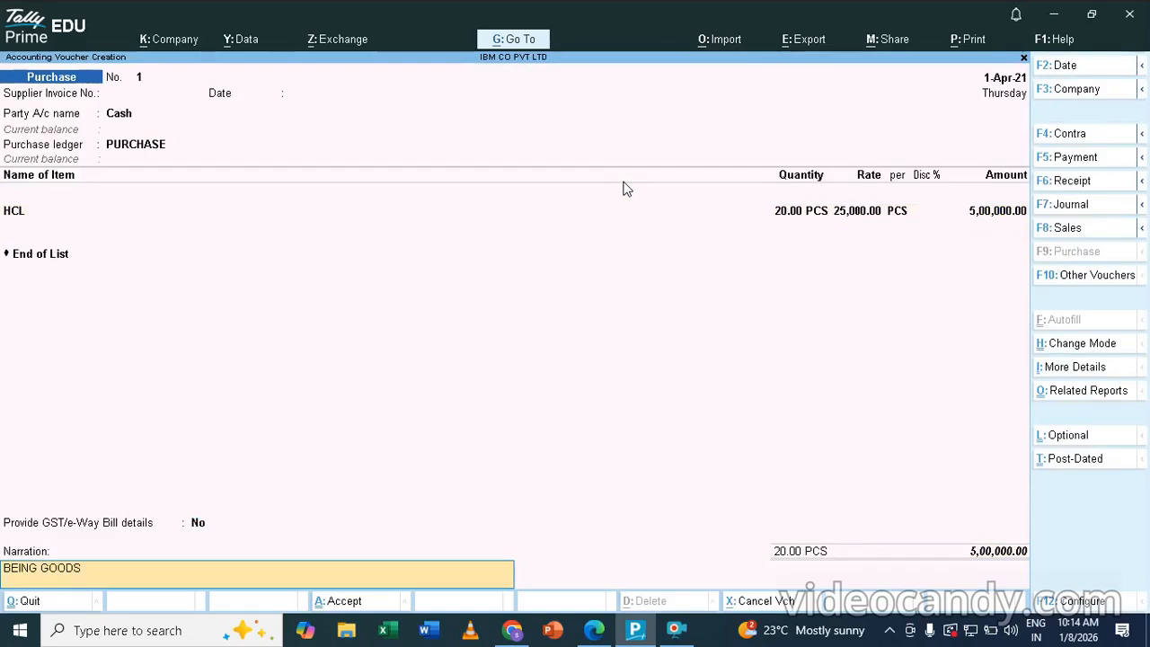
pyautogui.write(' PURCHSED BY CASH')
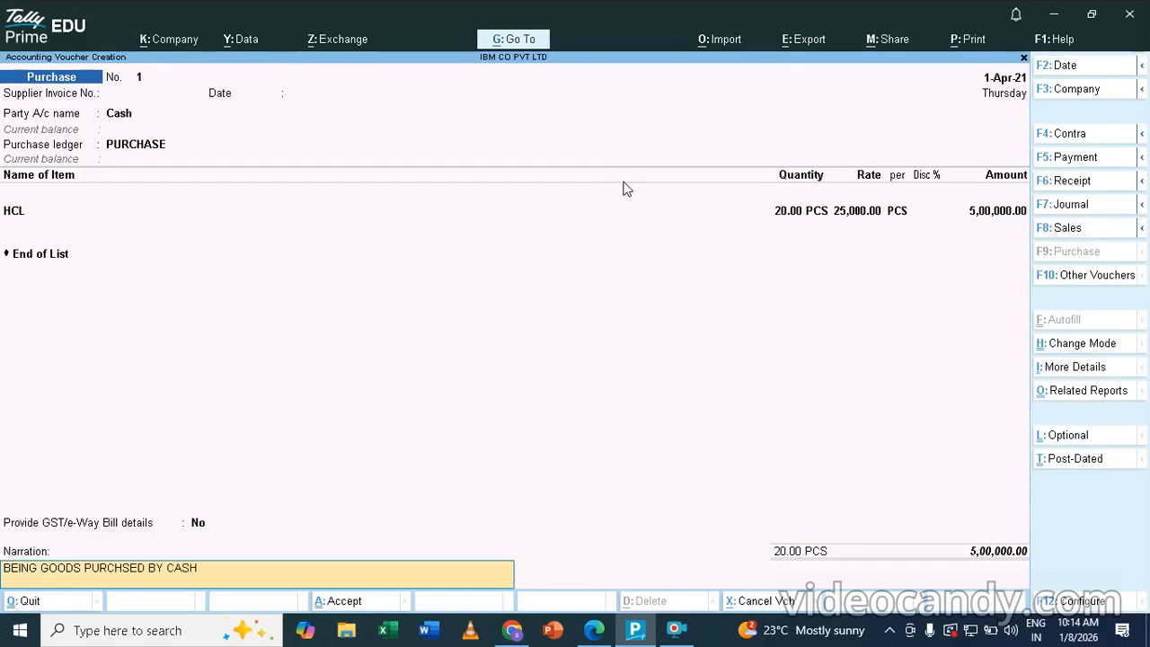
pyautogui.press('Return')
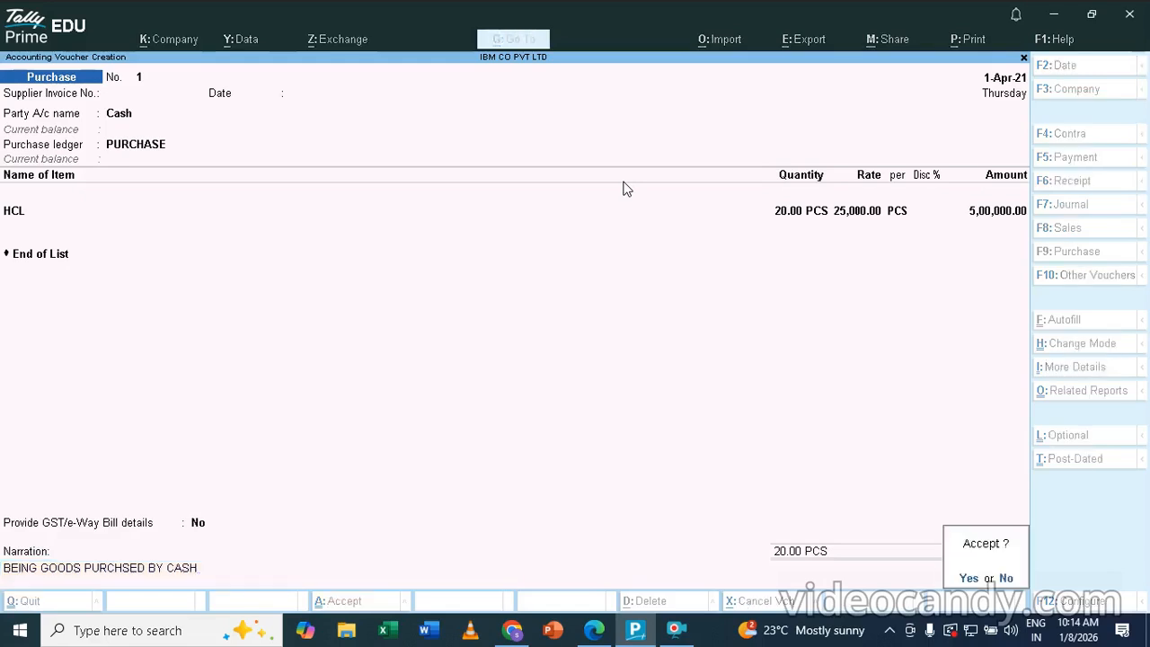
pyautogui.press('Return')
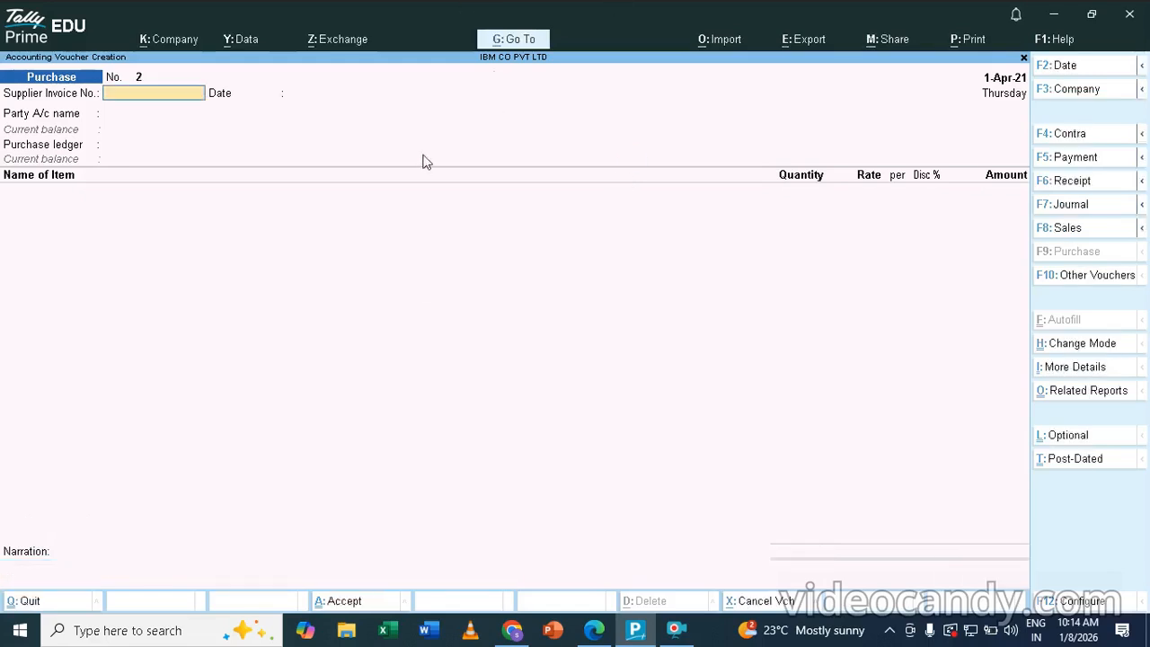
# Examine the sales voucher example in the PDF notes for its party, ledger, item, quantity, rate and discount.
pyautogui.click(594, 630)
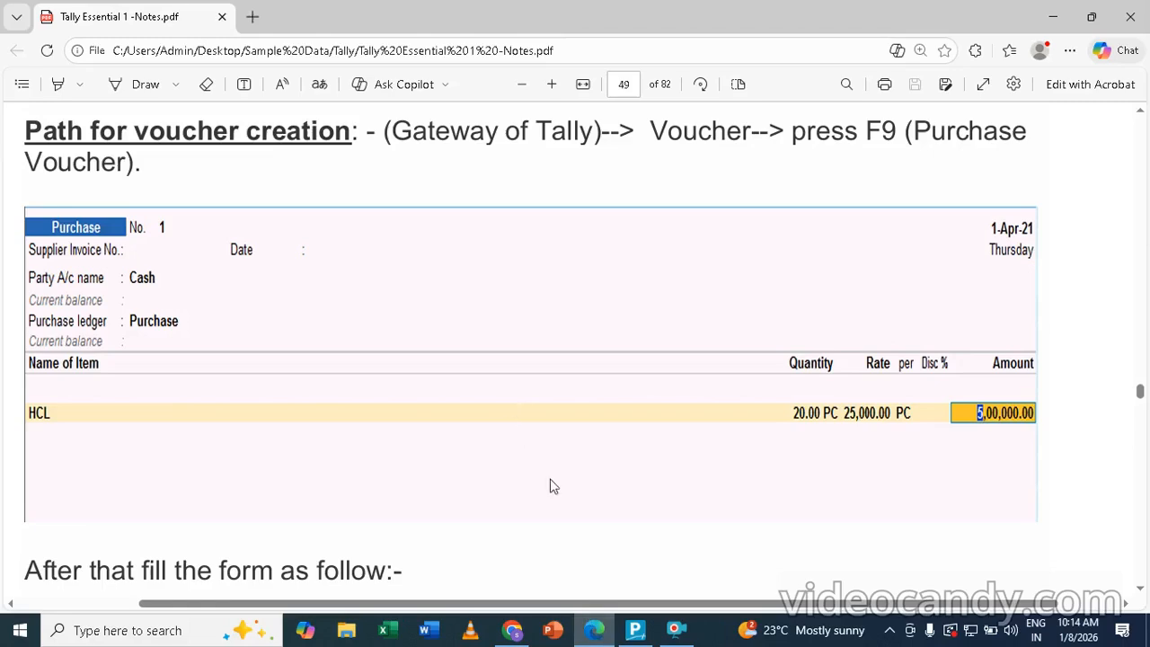
pyautogui.scroll(1, 553, 477)
pyautogui.scroll(-1, 554, 477)
pyautogui.scroll(-3, 552, 477)
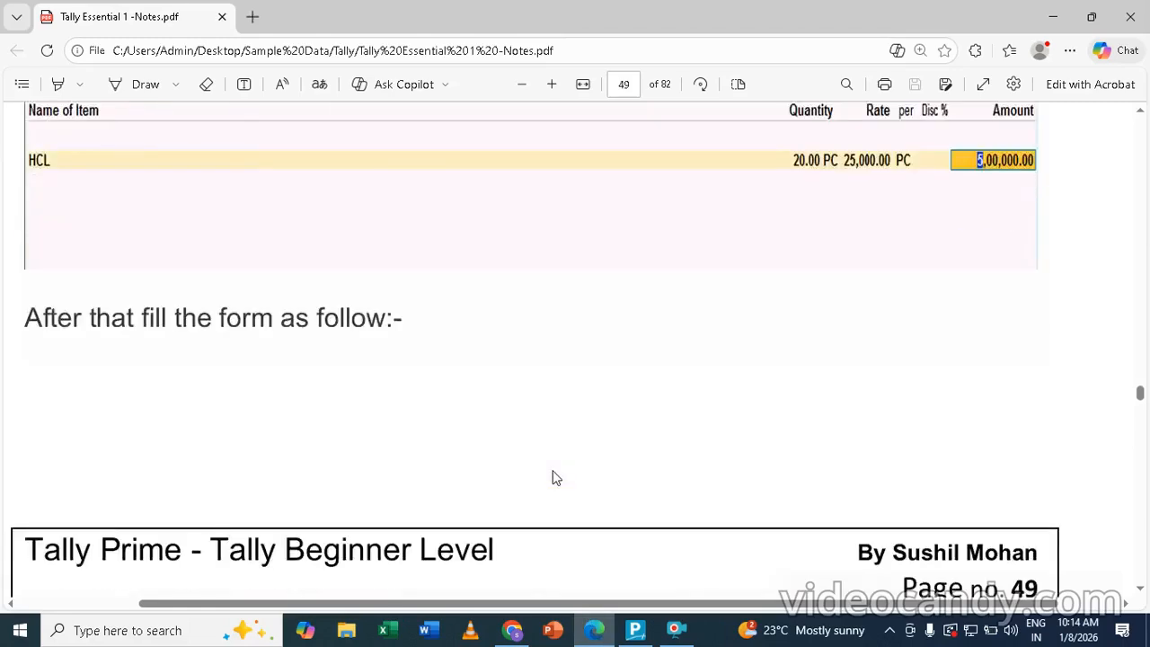
pyautogui.scroll(-10, 552, 478)
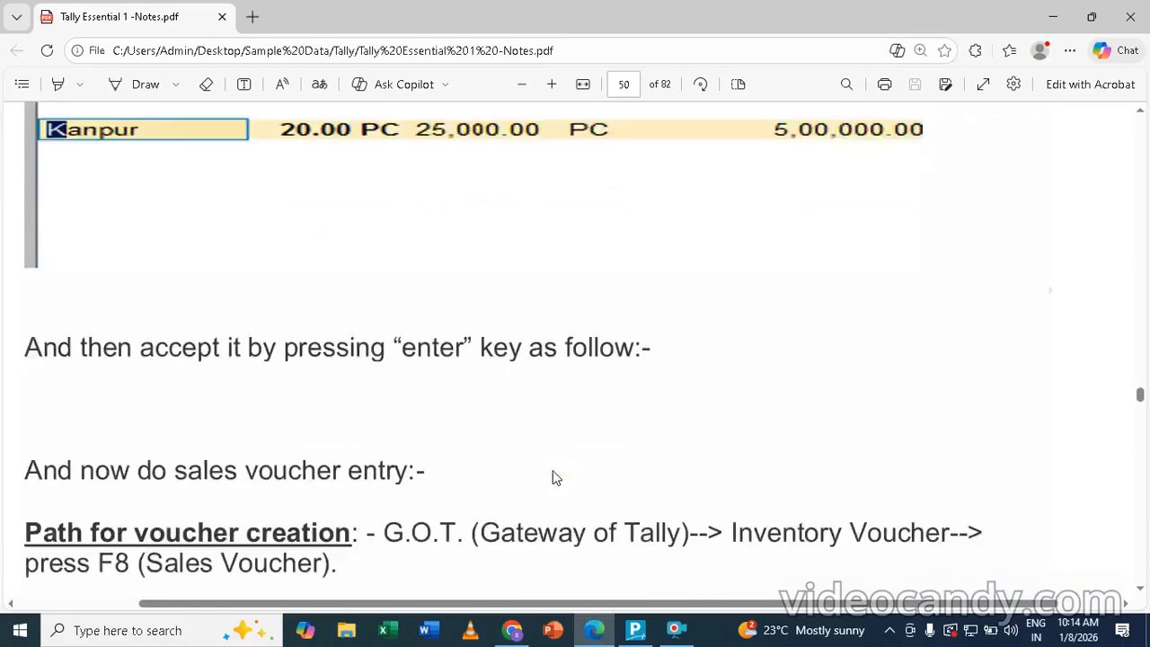
pyautogui.scroll(-4, 554, 478)
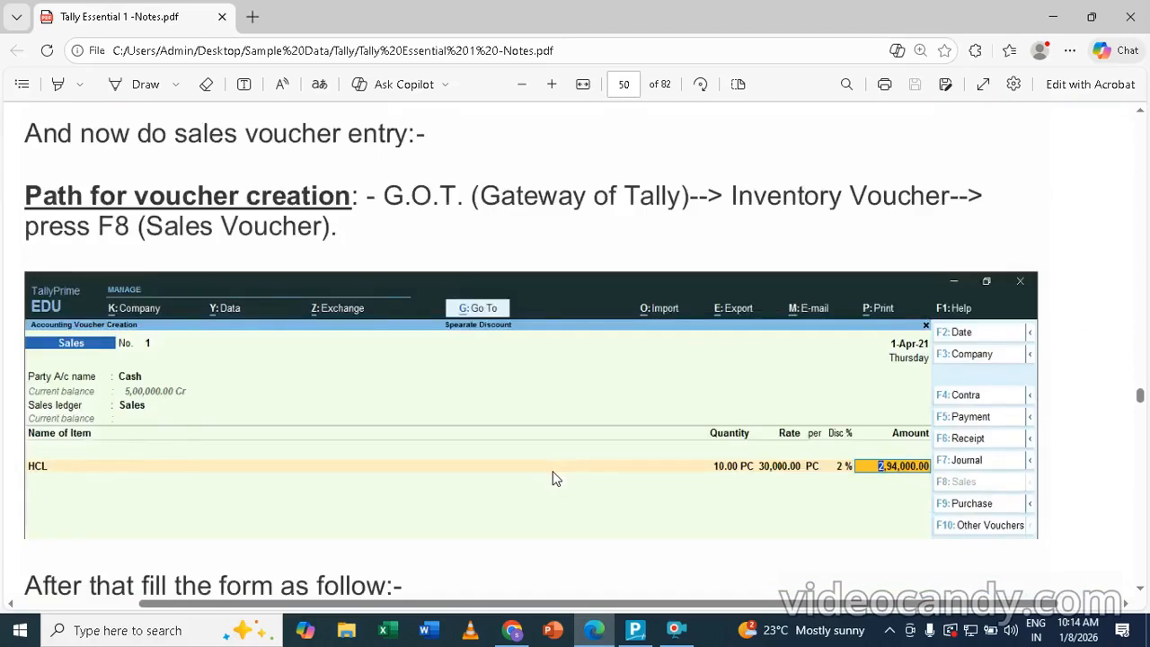
pyautogui.scroll(-1, 552, 478)
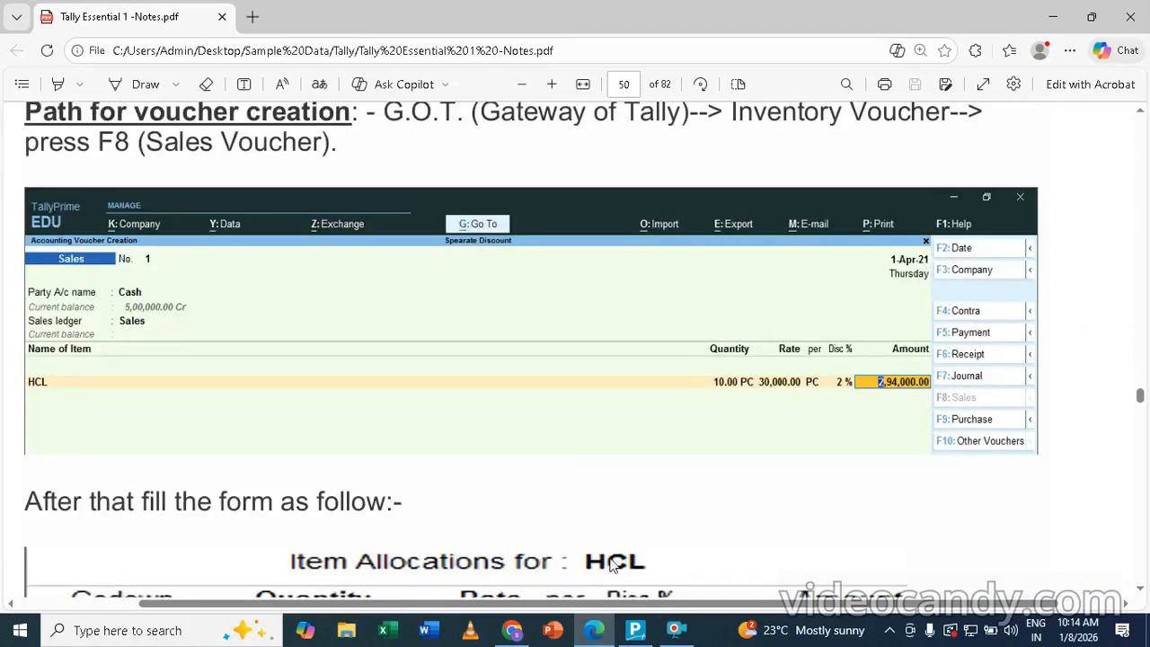
# Switch back to TallyPrime, start a sales voucher with Cash as the party and accept the default dispatch and party details.
pyautogui.click(634, 633)
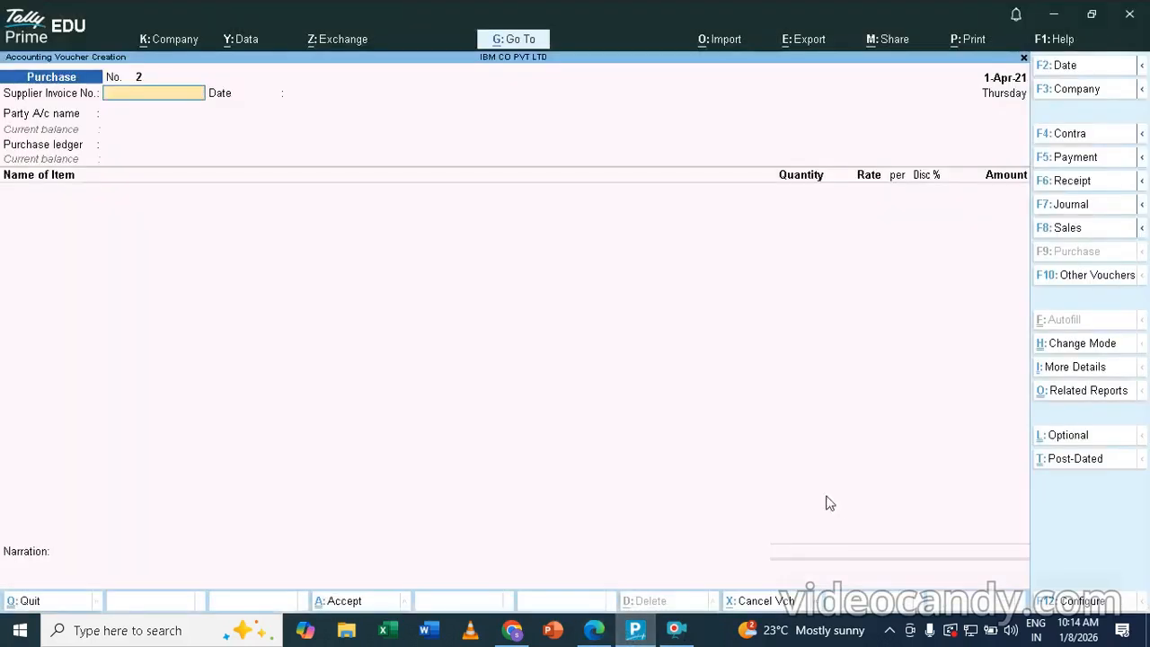
pyautogui.click(1060, 230)
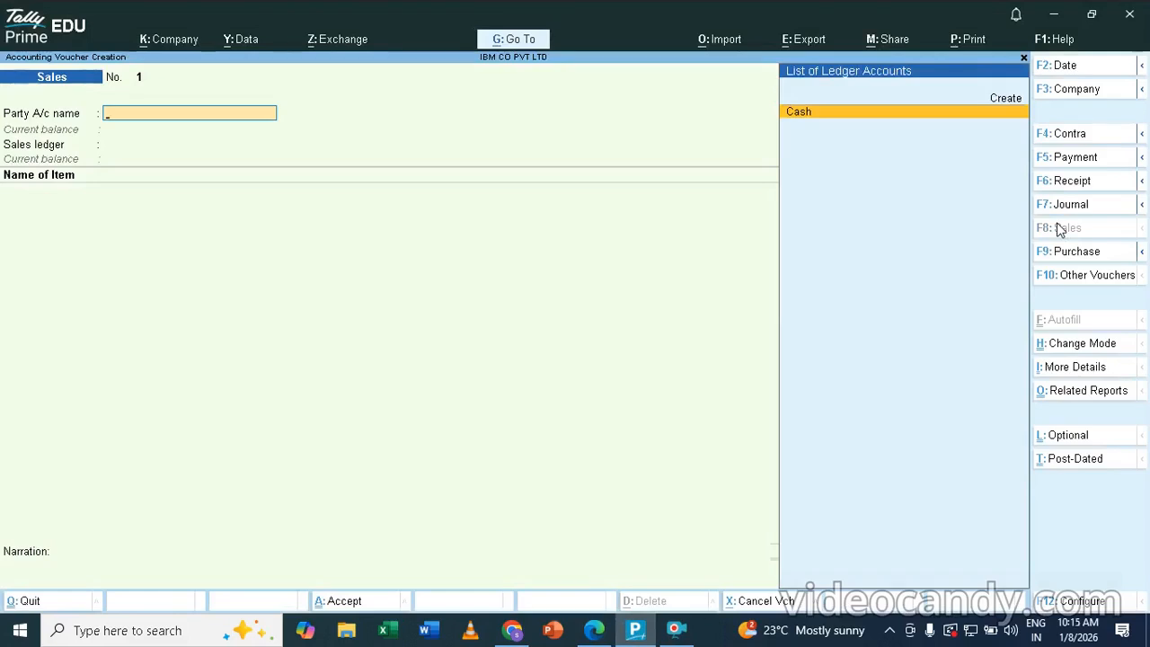
pyautogui.press('Return')
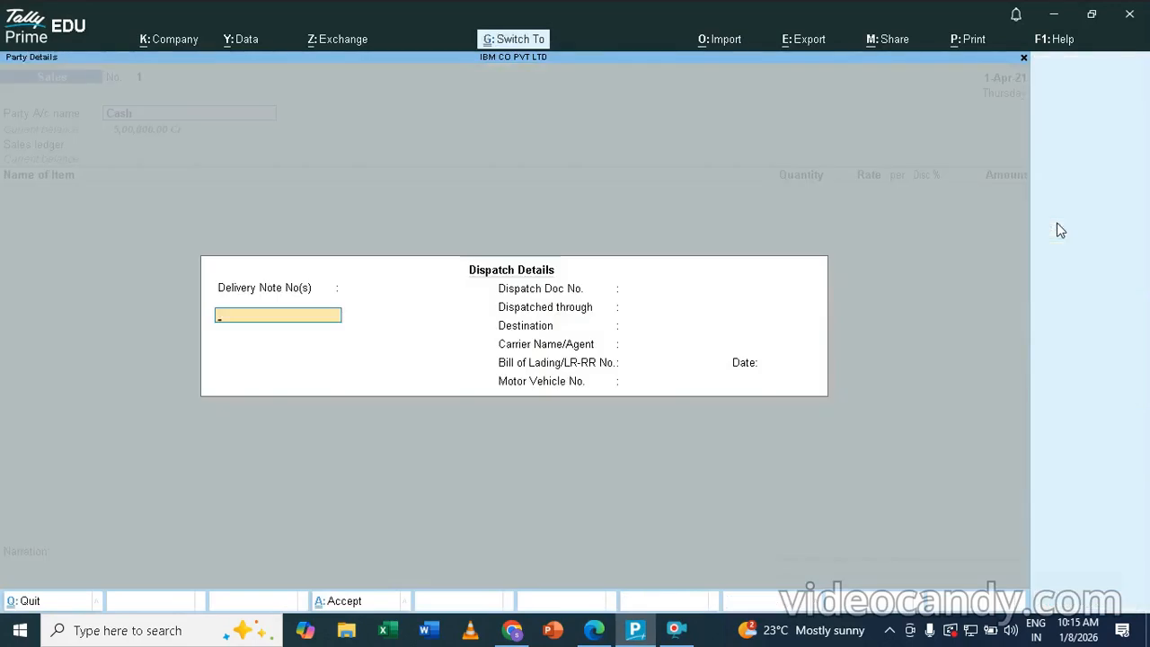
pyautogui.hotkey('ctrl', 'a')
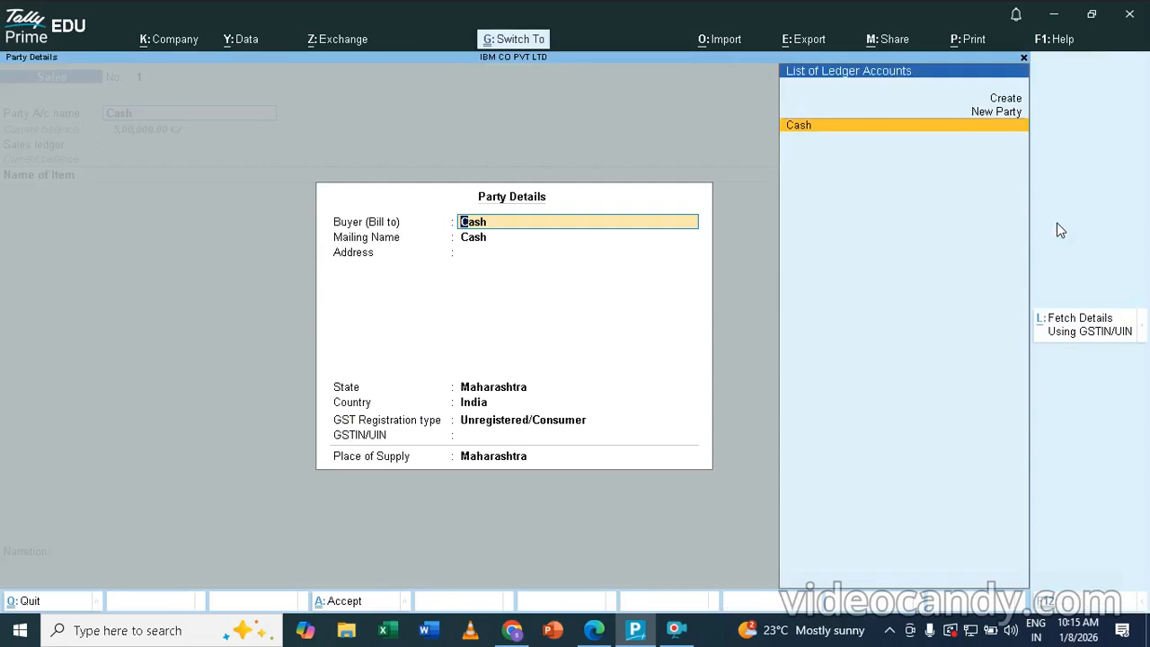
pyautogui.hotkey('ctrl', 'a')
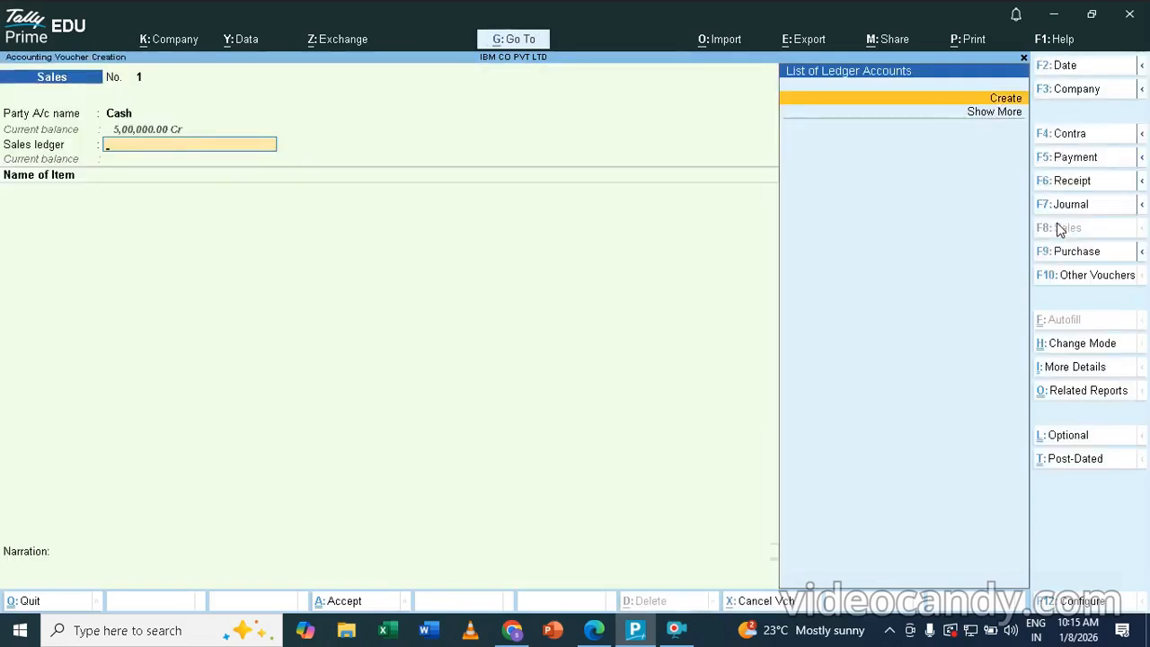
# Create a ledger named SALES under Sales Accounts from the voucher's sales ledger field and save it.
pyautogui.hotkey('alt', 'c')
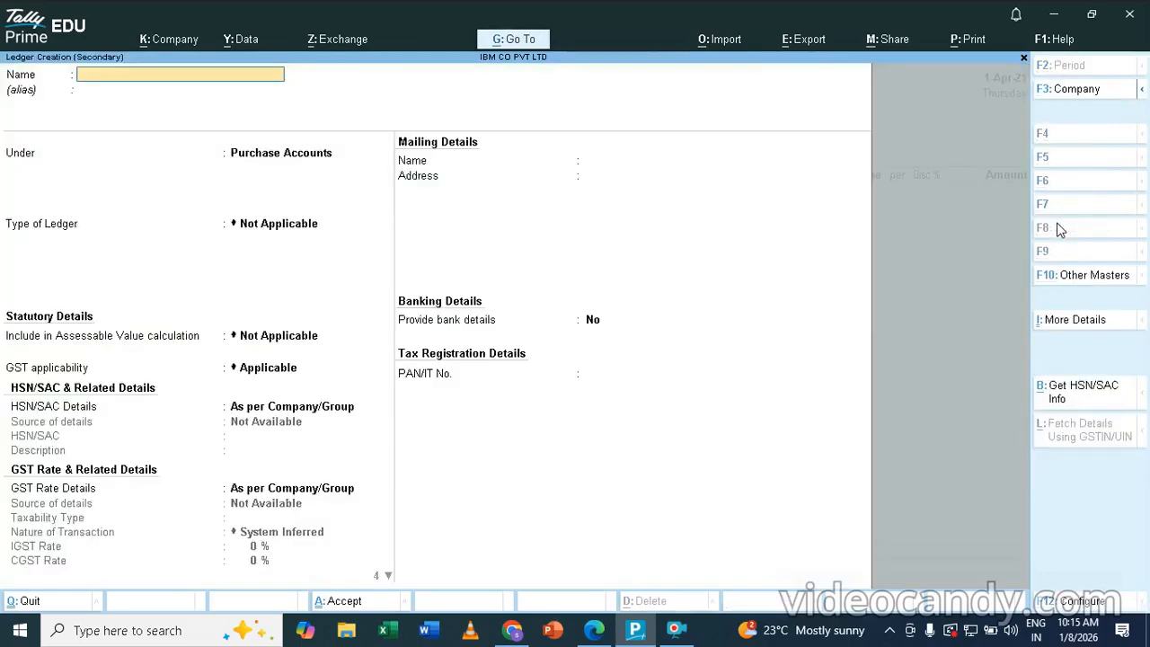
pyautogui.write('SALES')
pyautogui.press('Return')
pyautogui.press('Return')
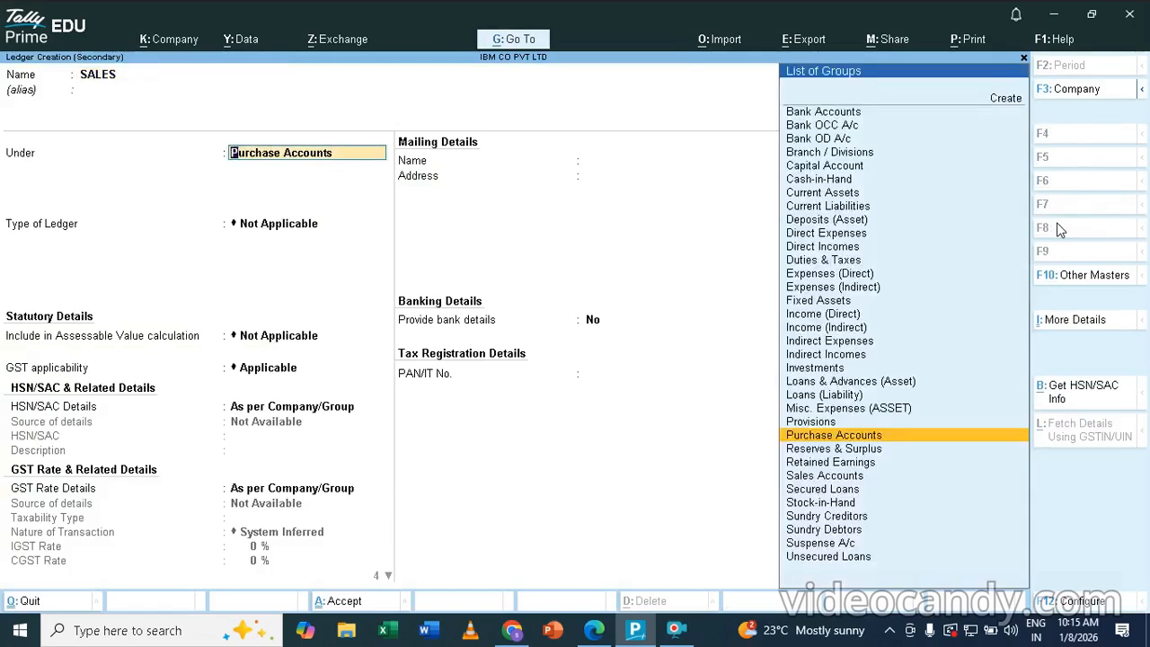
pyautogui.write('S')
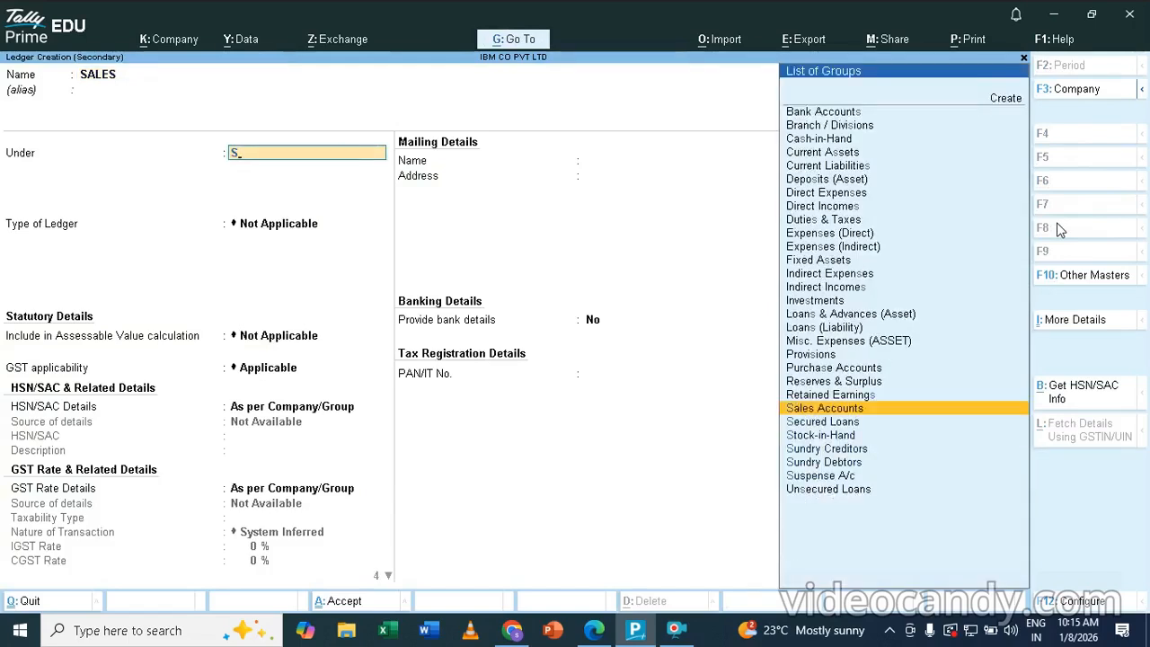
pyautogui.press('Return')
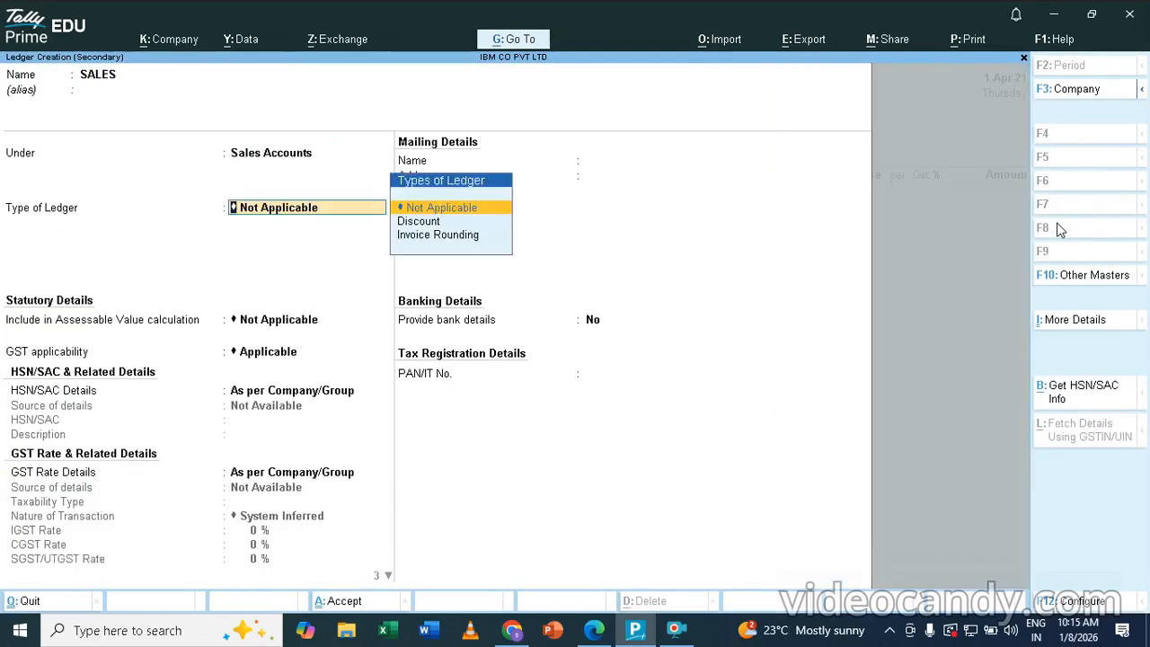
pyautogui.press('ctrl')
pyautogui.hotkey('ctrl', 'a')
pyautogui.press('Return')
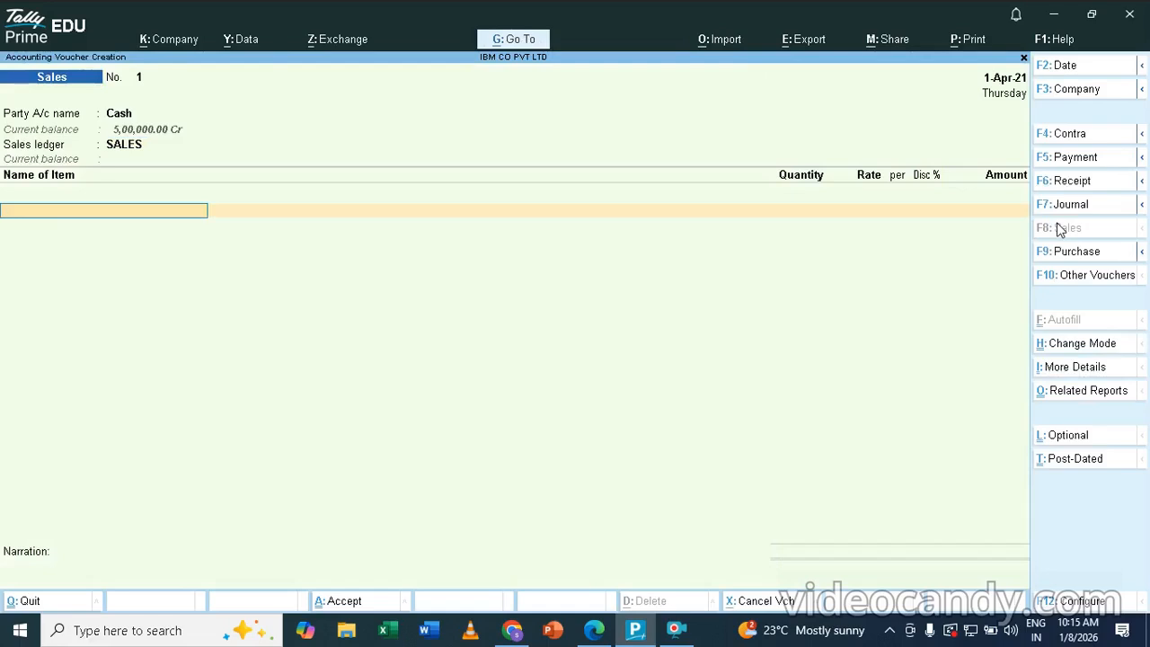
# Add the stock item HCL to the sales voucher and allocate 10 PCS from the KANPUR godown.
pyautogui.write('H')
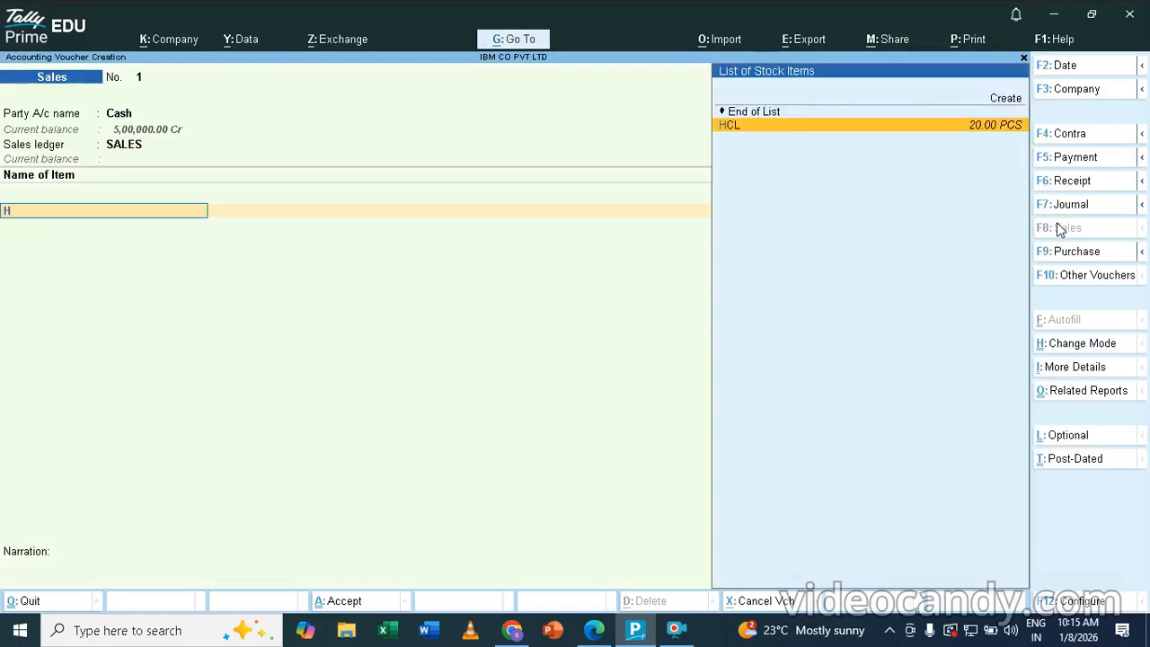
pyautogui.press('Return')
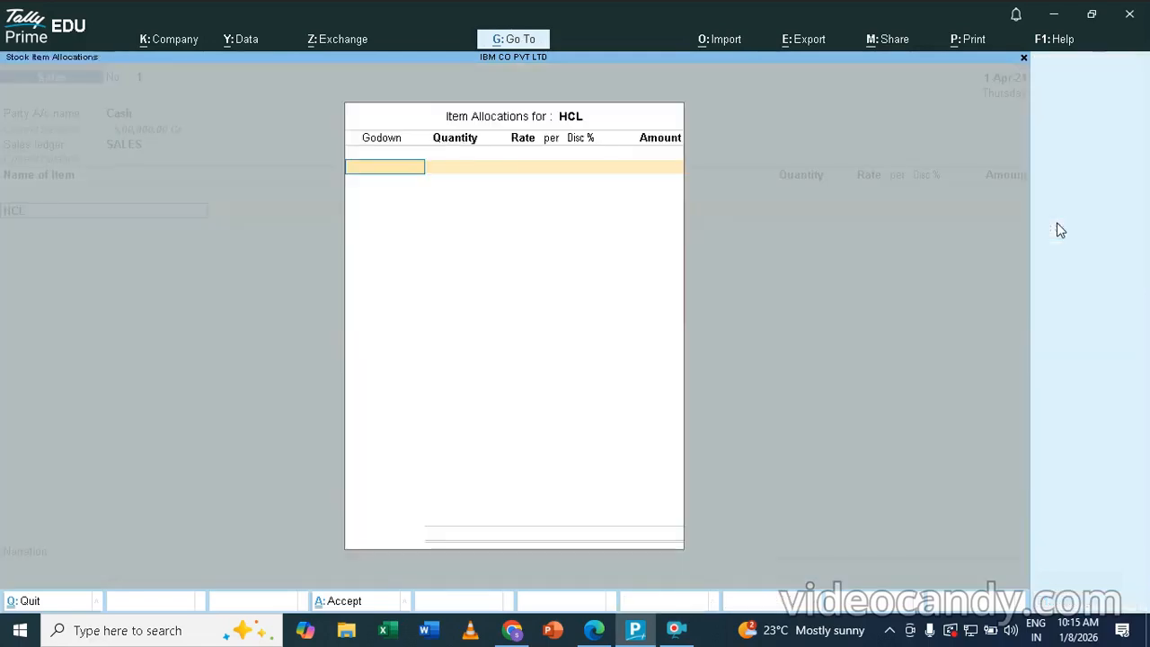
pyautogui.write('K')
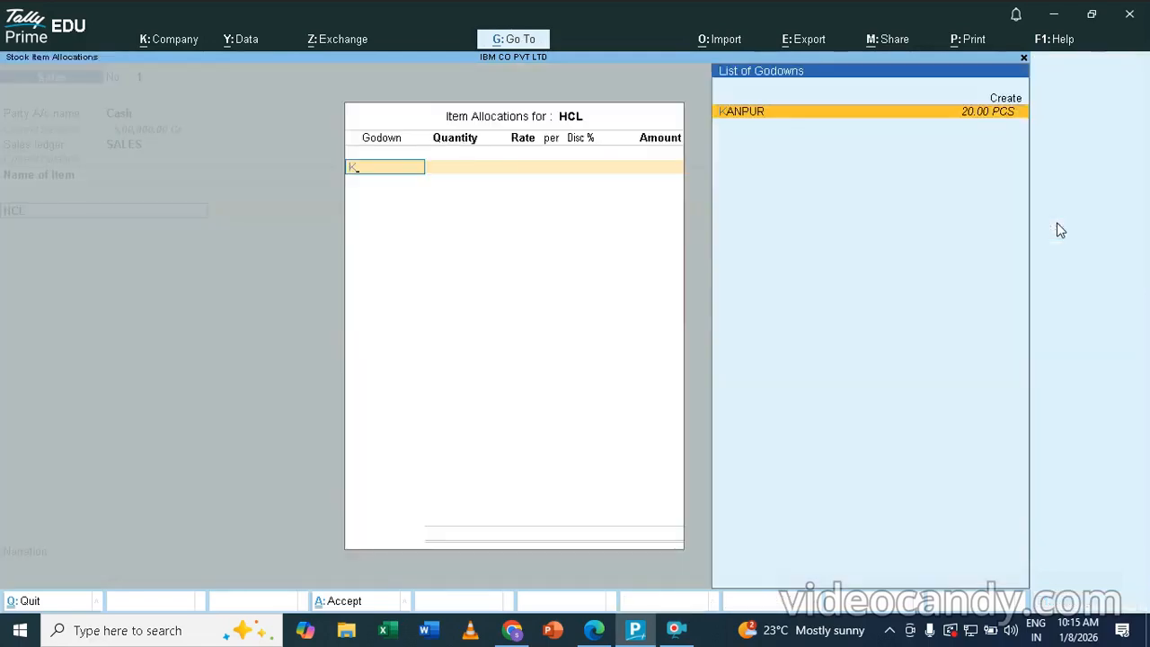
pyautogui.press('Return')
pyautogui.write('10')
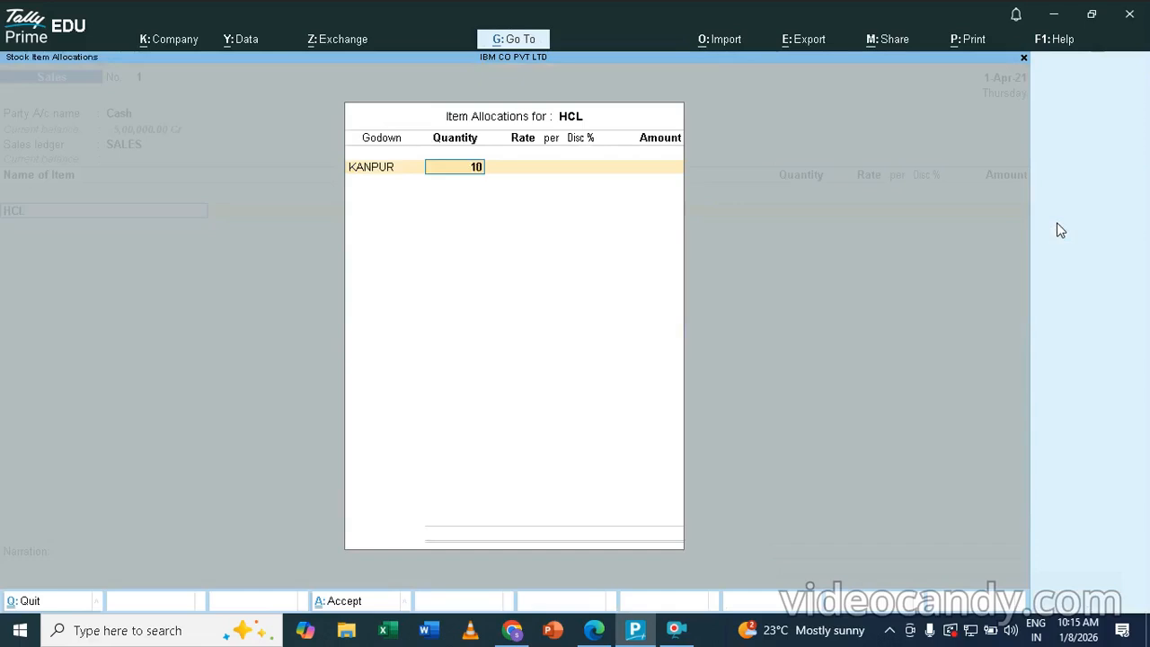
pyautogui.press('Return')
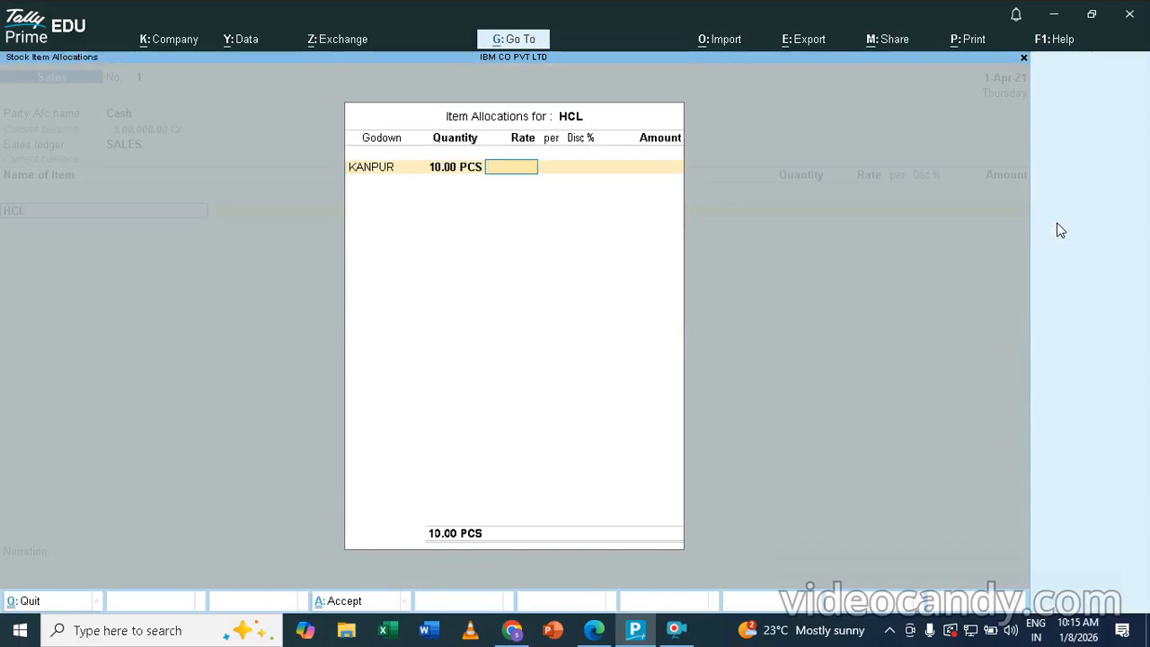
# Set the HCL allocation's rate to 30,000 per PCS with a 2% discount and finish the item allocation.
pyautogui.write('30000')
pyautogui.press('Return')
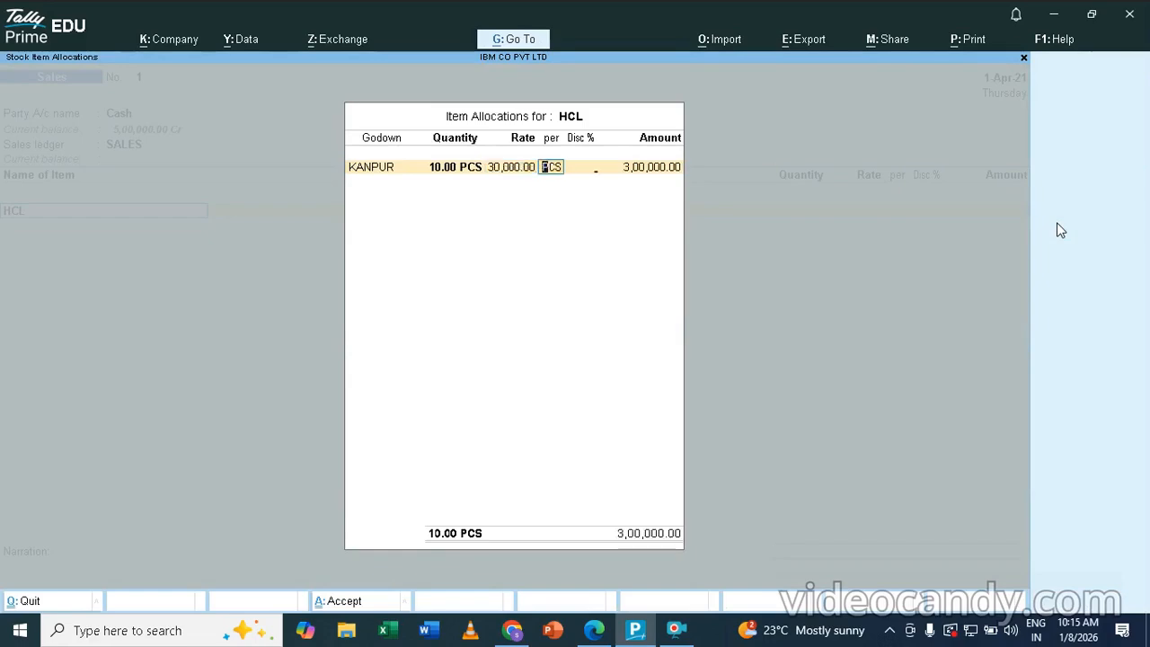
pyautogui.press('Return')
pyautogui.write('2')
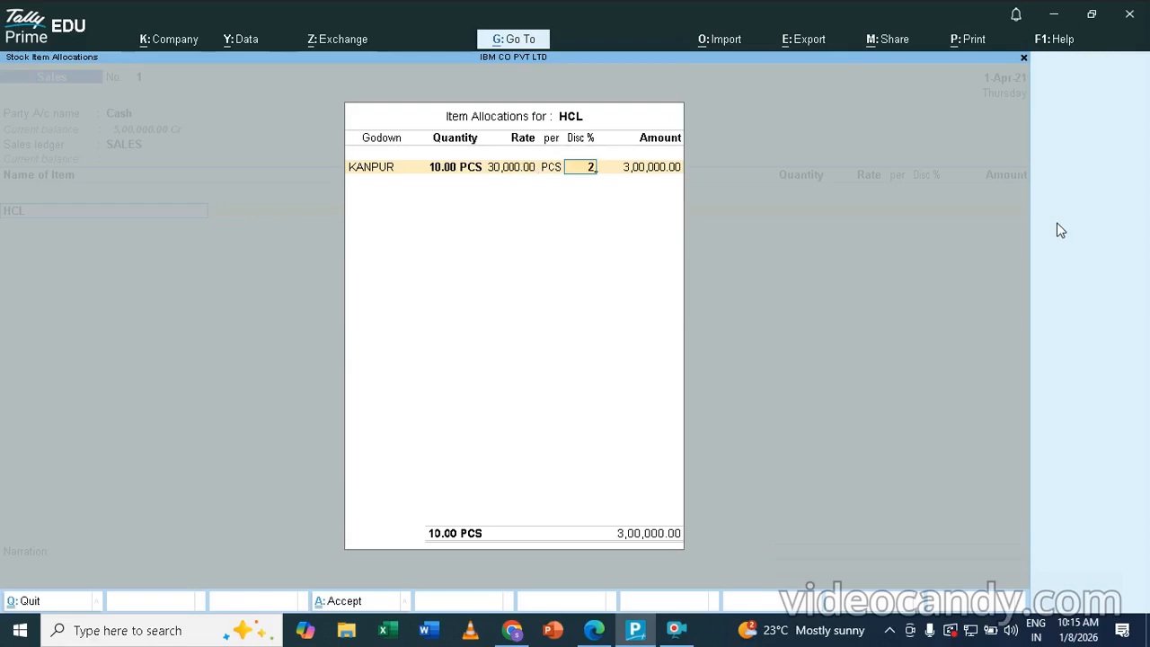
pyautogui.press('Return')
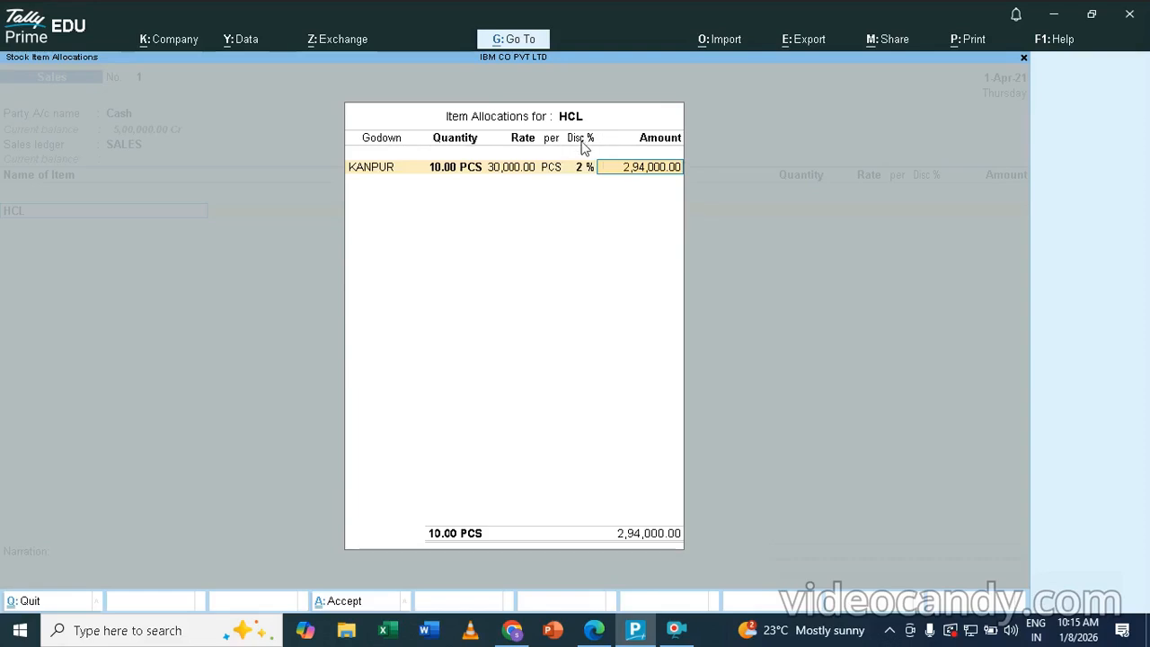
pyautogui.press('Return')
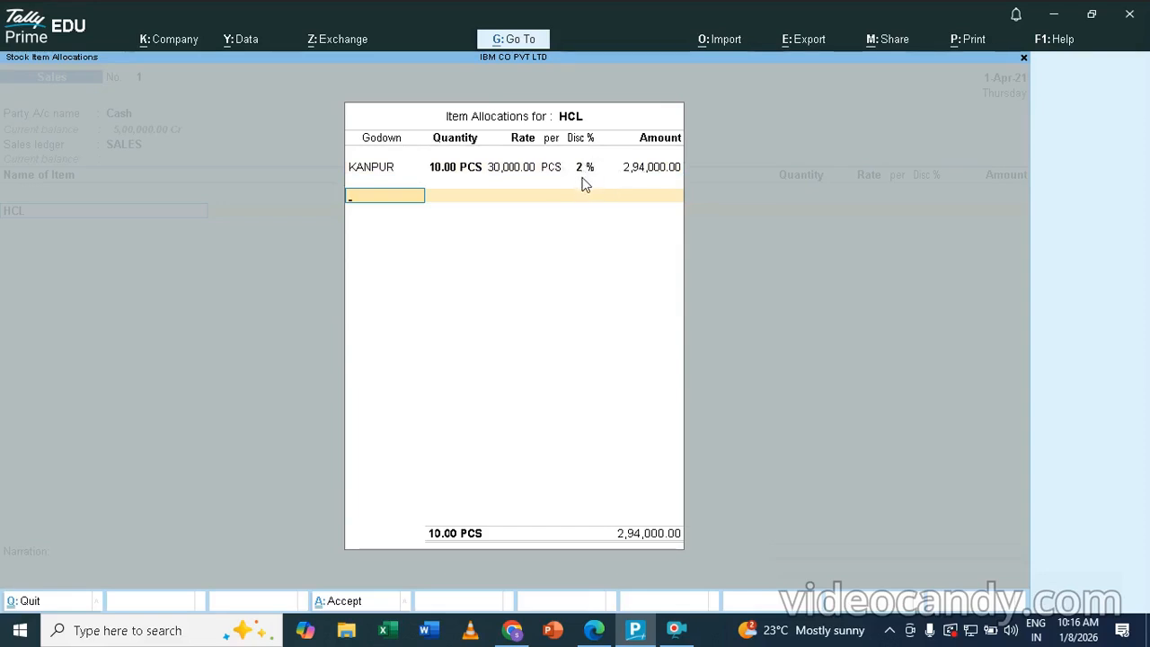
pyautogui.press('Return')
pyautogui.press('Return')
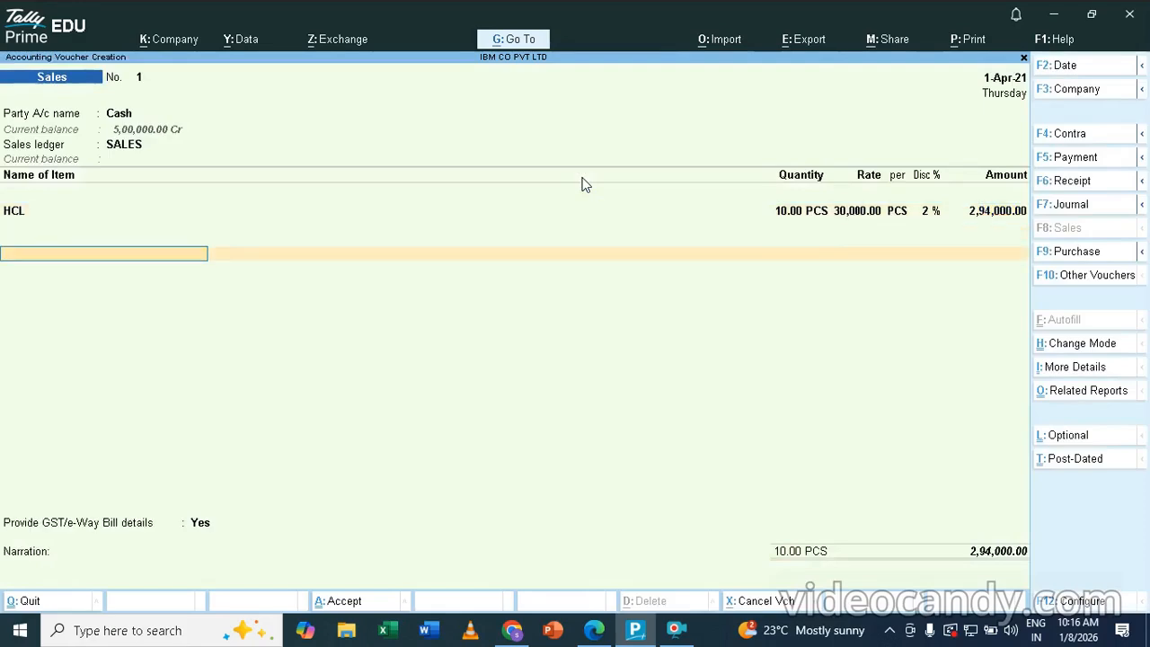
# End the item list, set the GST/e-Way Bill details to No and enter the narration "BEING GOODS SOLD BY CASH".
pyautogui.press('Return')
pyautogui.press('Down')
pyautogui.press('Return')
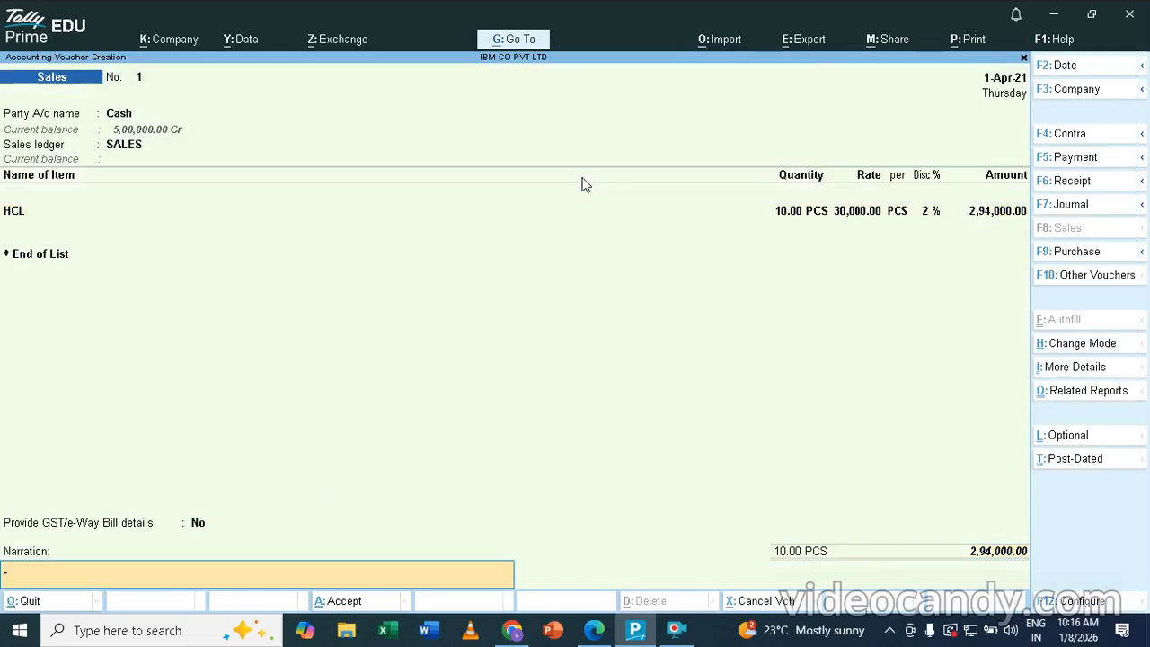
pyautogui.write('BEING GOODS SOLD')
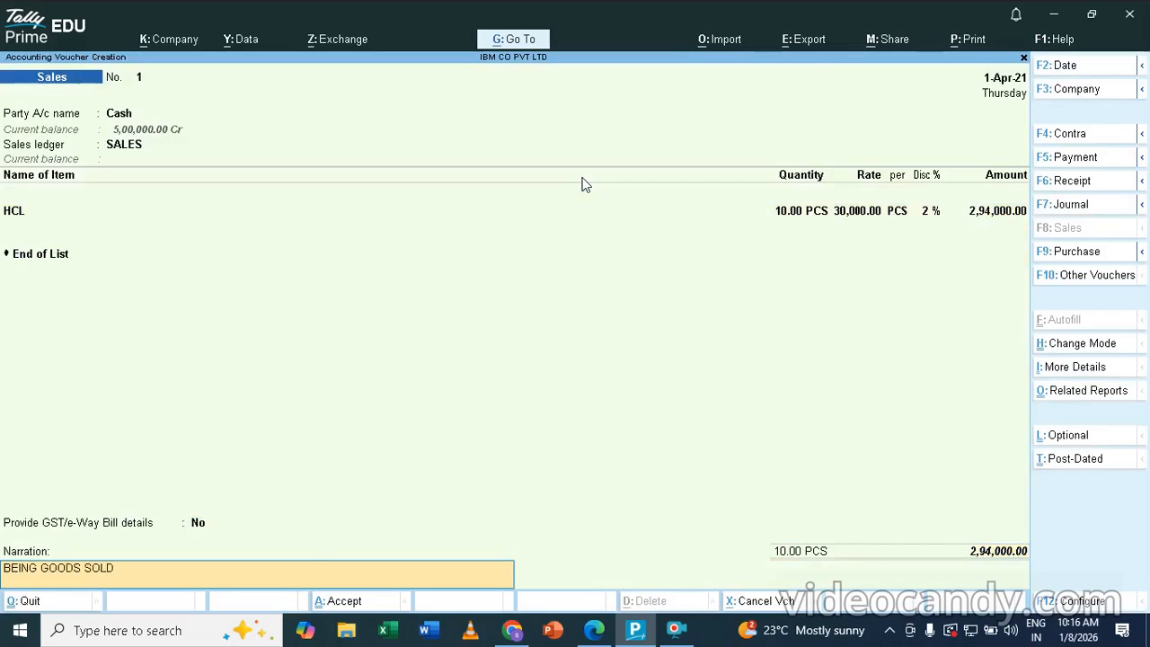
pyautogui.write(' BY CASH')
pyautogui.press('Return')
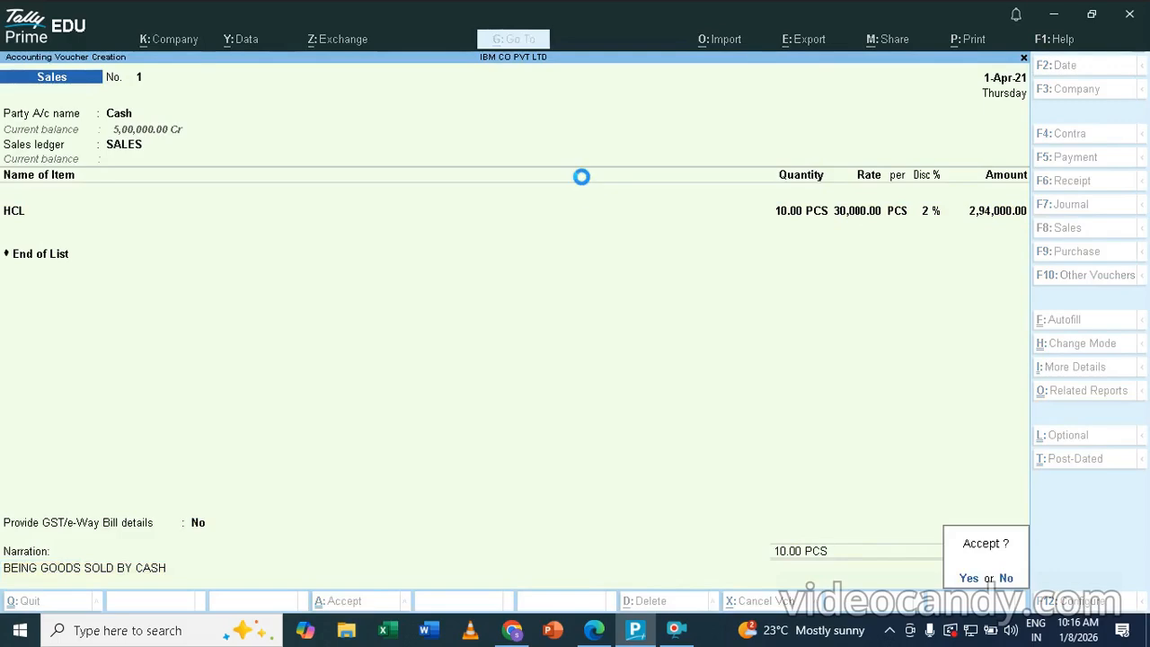
# Save the sales voucher and agree to send its details for e-Way Bill generation.
pyautogui.press('Return')
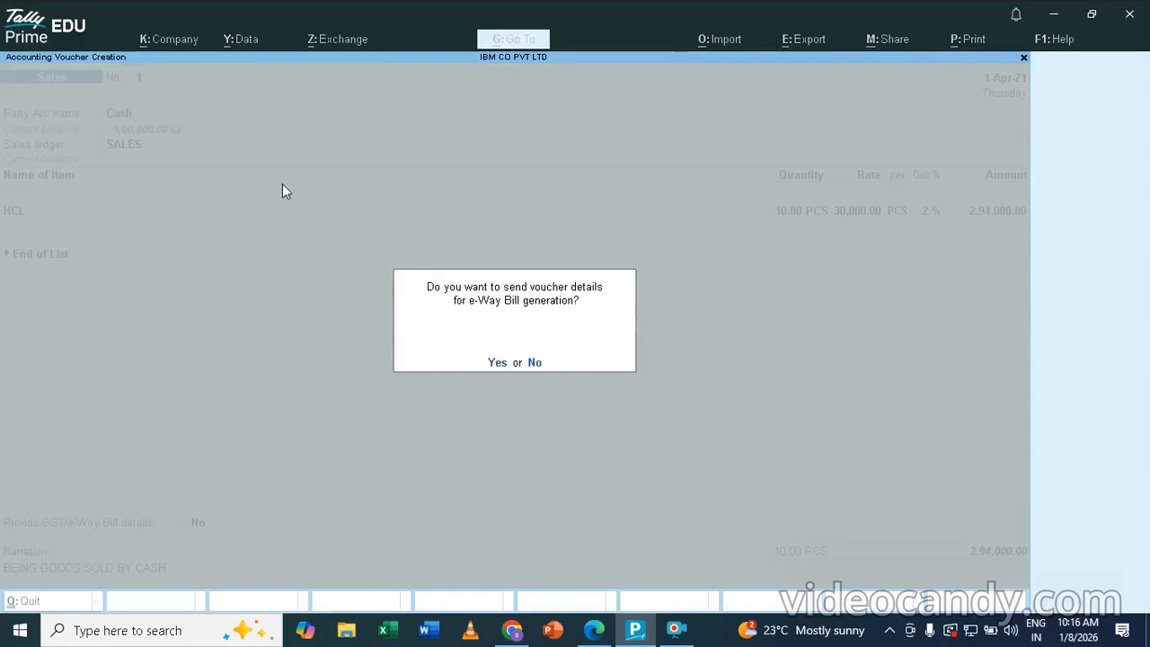
pyautogui.click(497, 363)
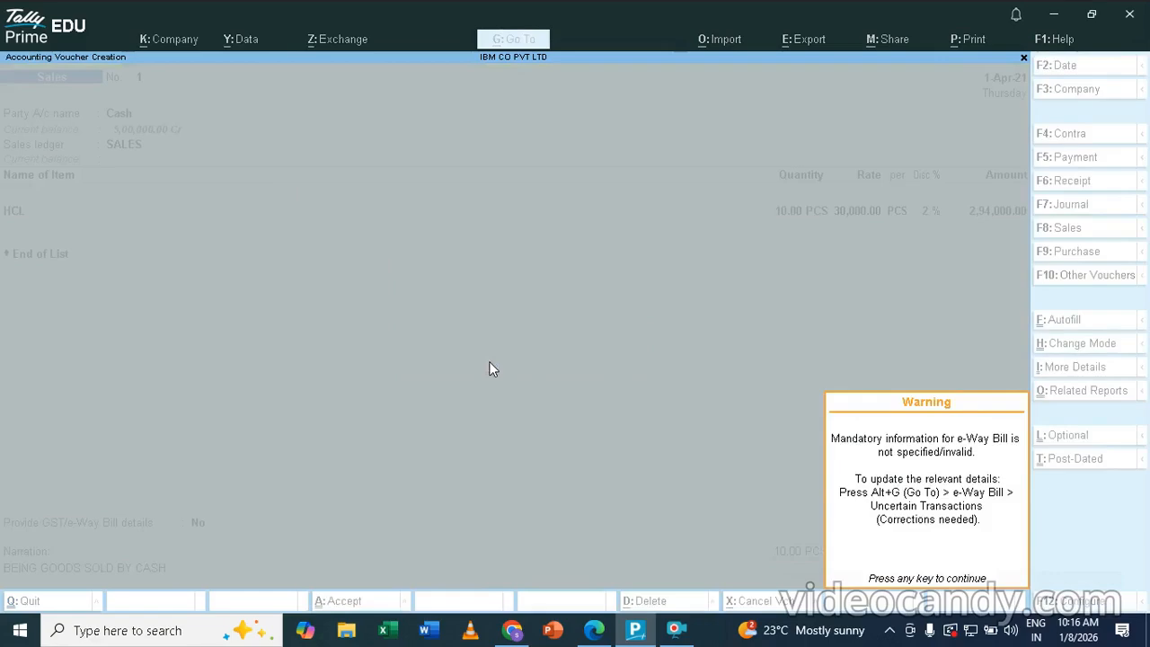
pyautogui.press('Return')
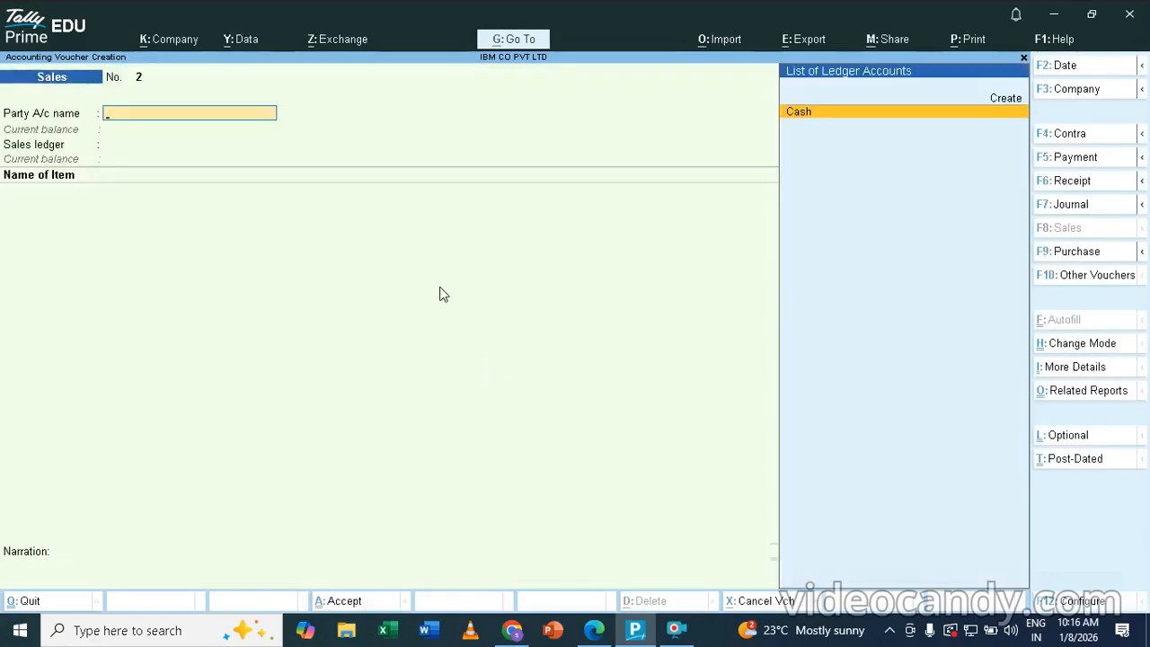
# Switch to the PDF notes in Edge and read the Stock Query section after the sales voucher example.
pyautogui.click(596, 631)
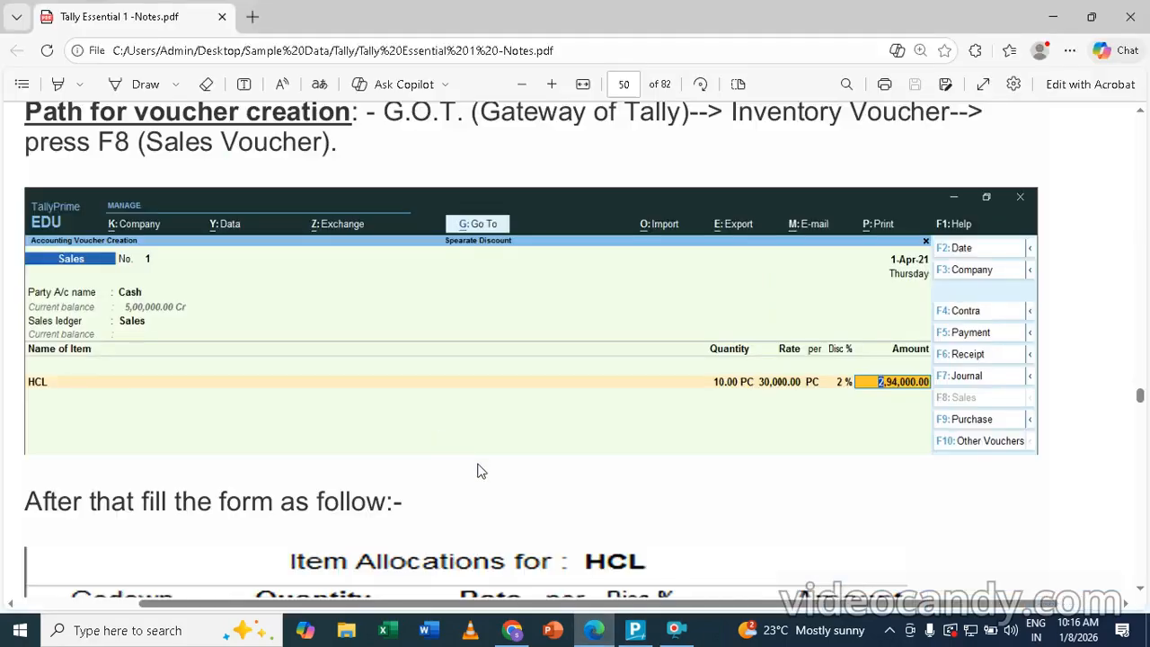
pyautogui.scroll(-8, 479, 458)
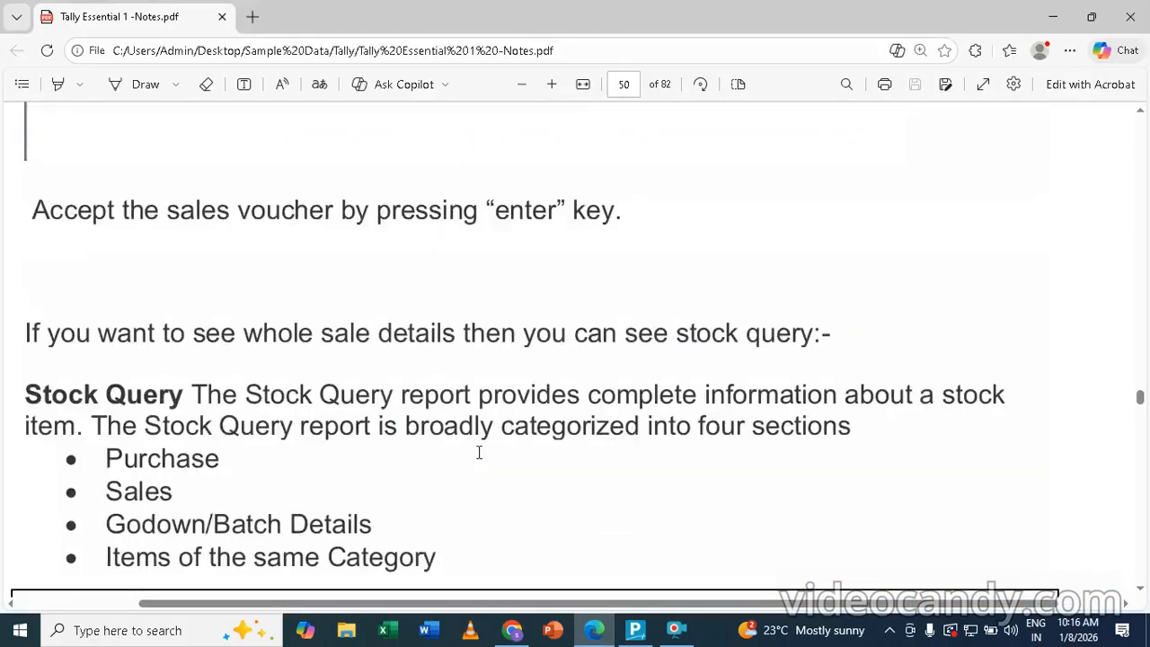
pyautogui.scroll(-8, 478, 453)
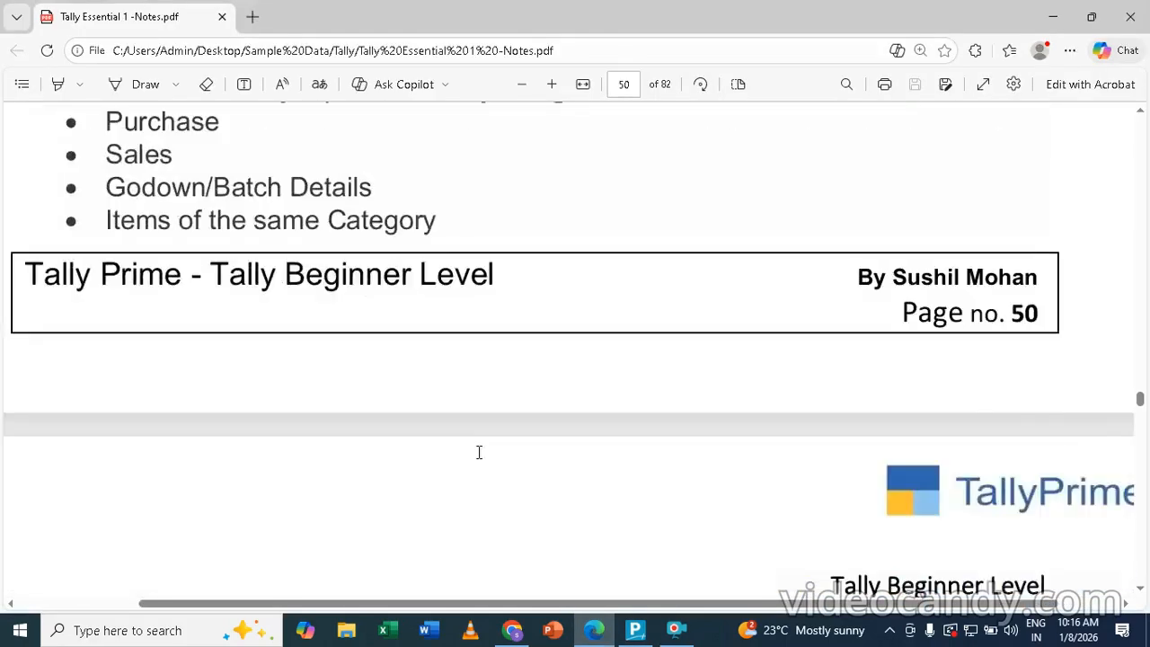
# Switch back to TallyPrime, leave the blank sales voucher and show the Balance Sheet in detailed form.
pyautogui.click(635, 630)
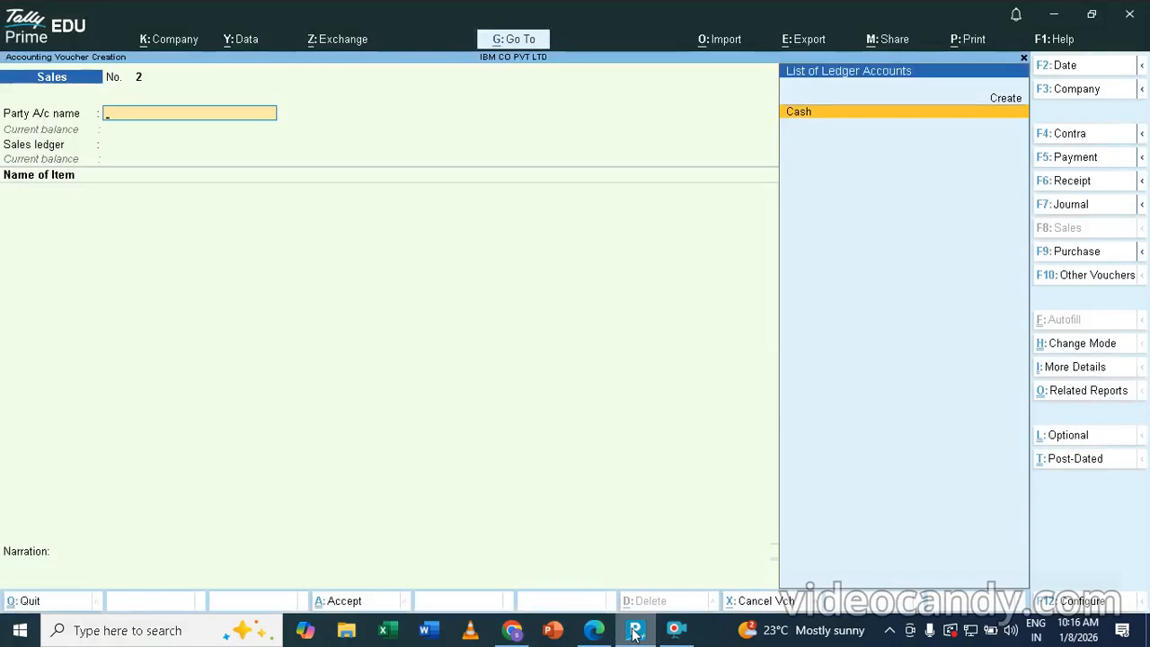
pyautogui.press('Escape')
pyautogui.press('y')
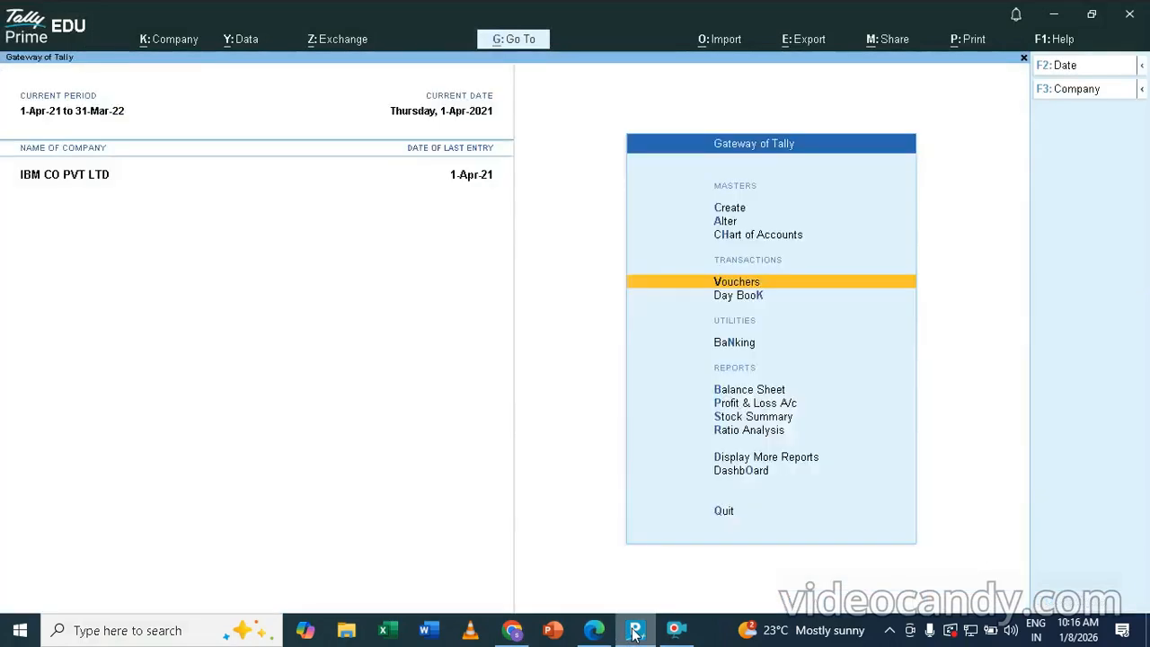
pyautogui.press('Down')
pyautogui.press('Down')
pyautogui.press('Down')
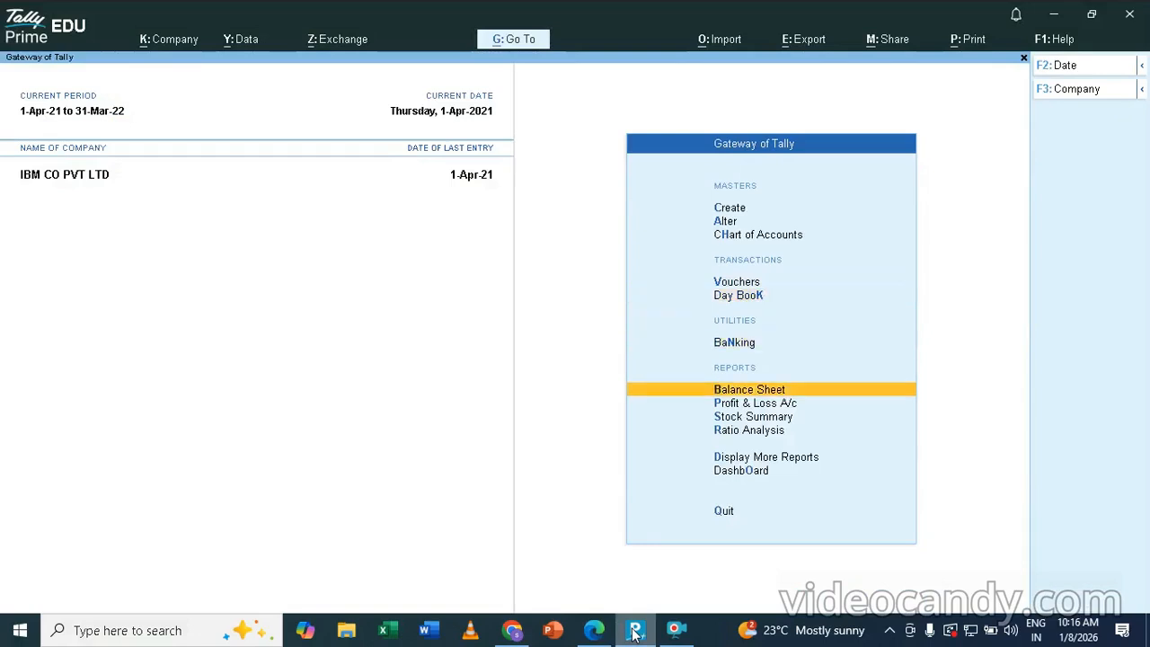
pyautogui.press('Return')
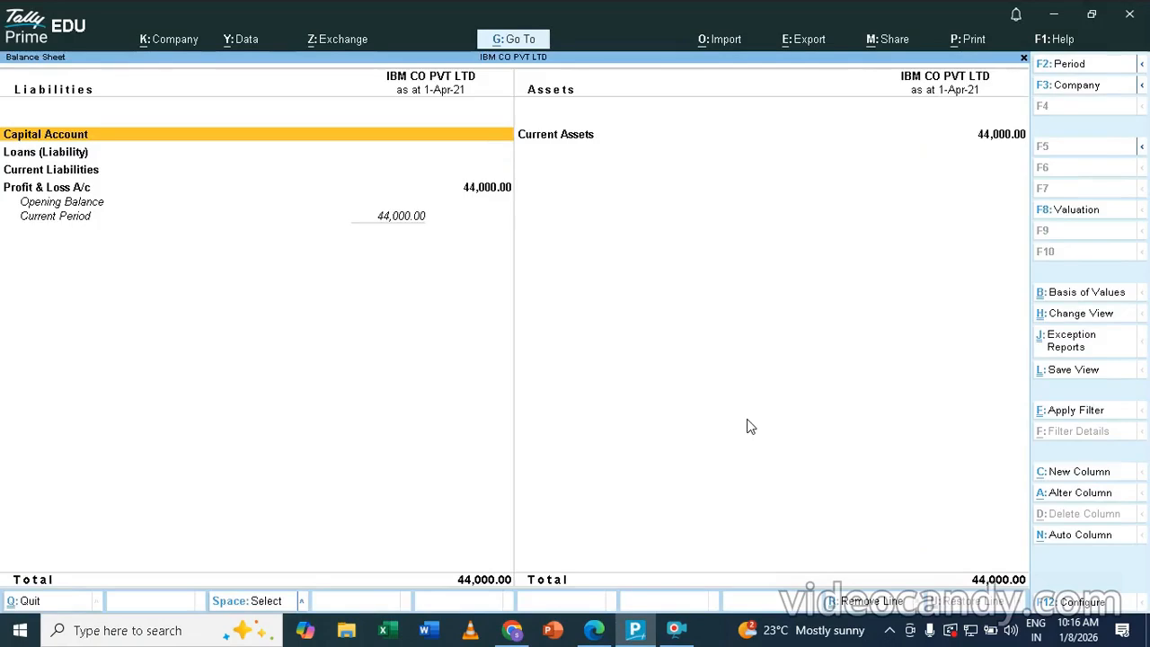
pyautogui.hotkey('alt', 'F5')
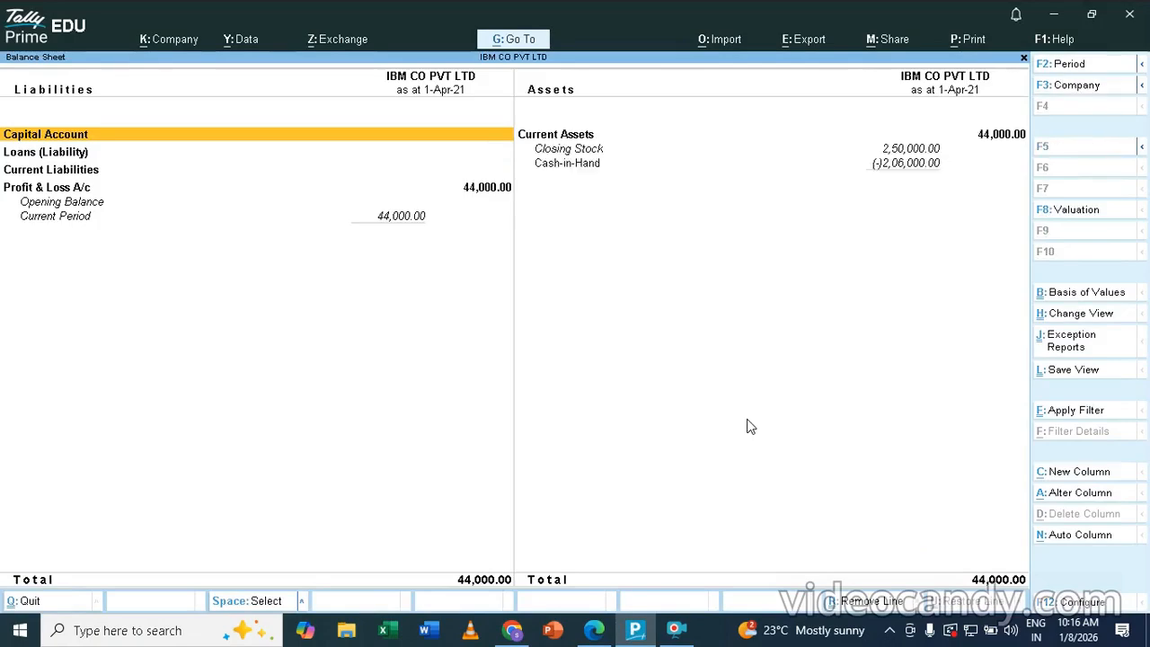
# Drill down from Cash-in-Hand under Current Assets to the Cash ledger's April vouchers.
pyautogui.press('Right')
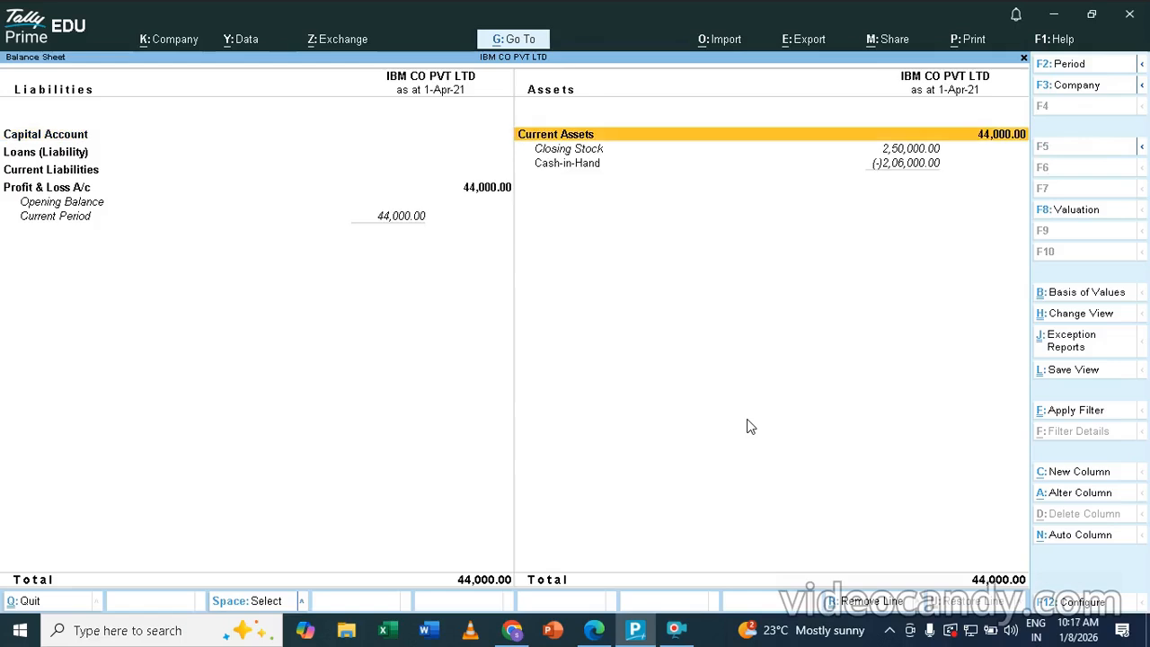
pyautogui.press('Down')
pyautogui.press('Down')
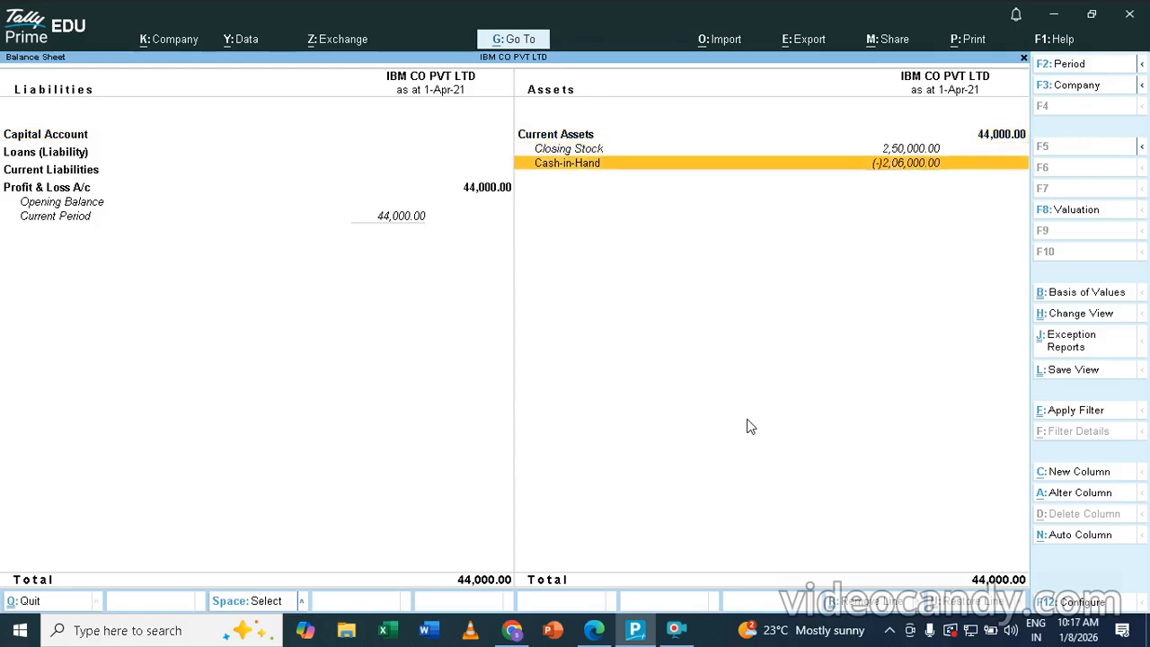
pyautogui.press('Return')
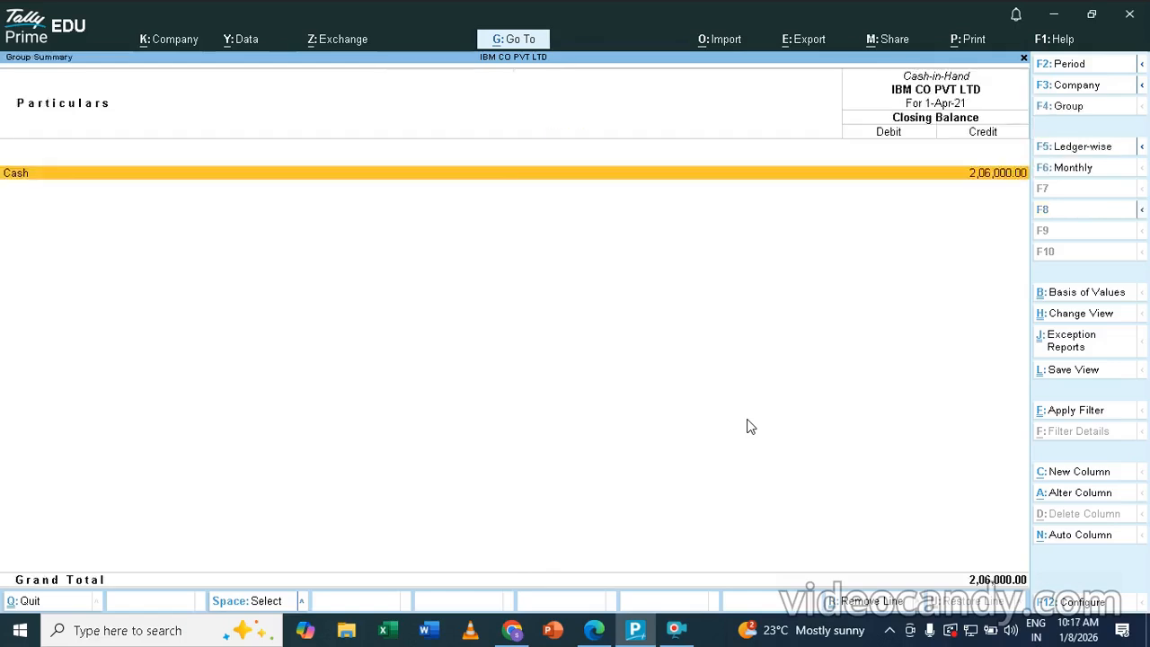
pyautogui.press('Return')
pyautogui.press('Return')
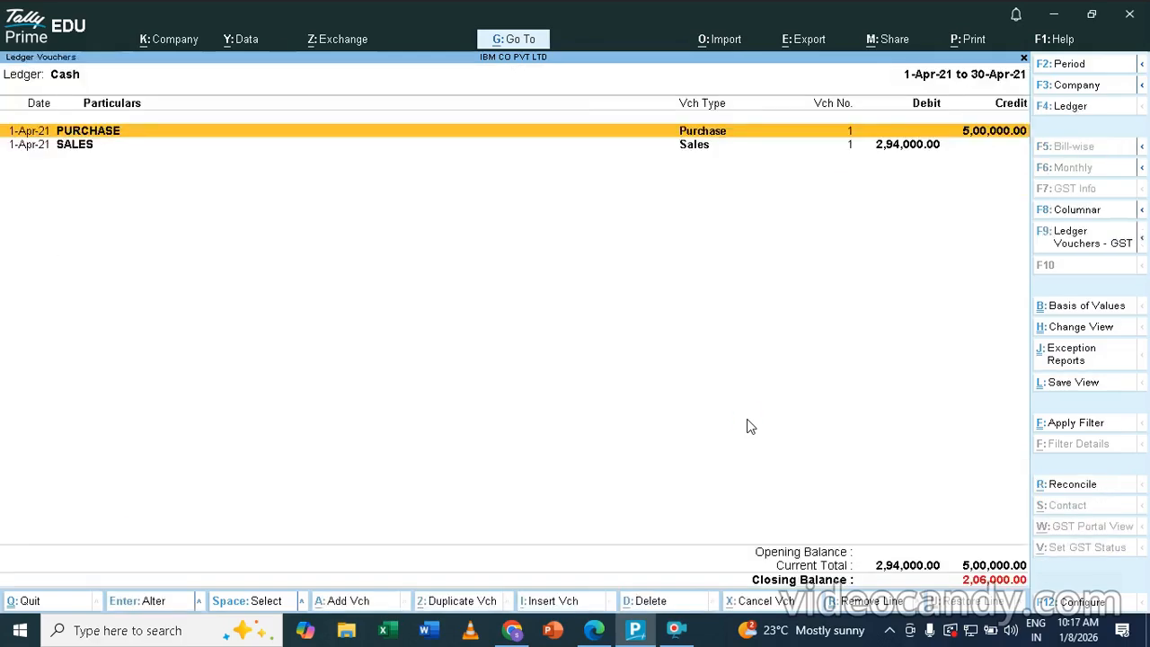
# Review the PURCHASE voucher from the Cash ledger and close it without changes.
pyautogui.press('Down')
pyautogui.press('Up')
pyautogui.press('Return')
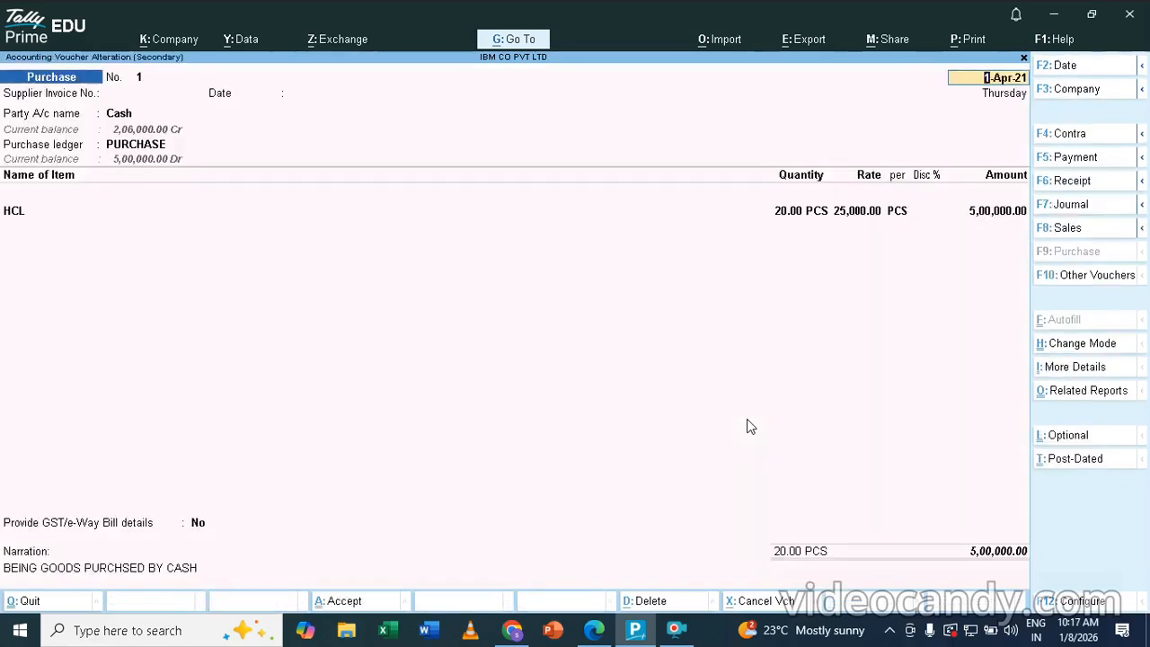
pyautogui.press('BackSpace')
pyautogui.press('Escape')
pyautogui.press('Return')
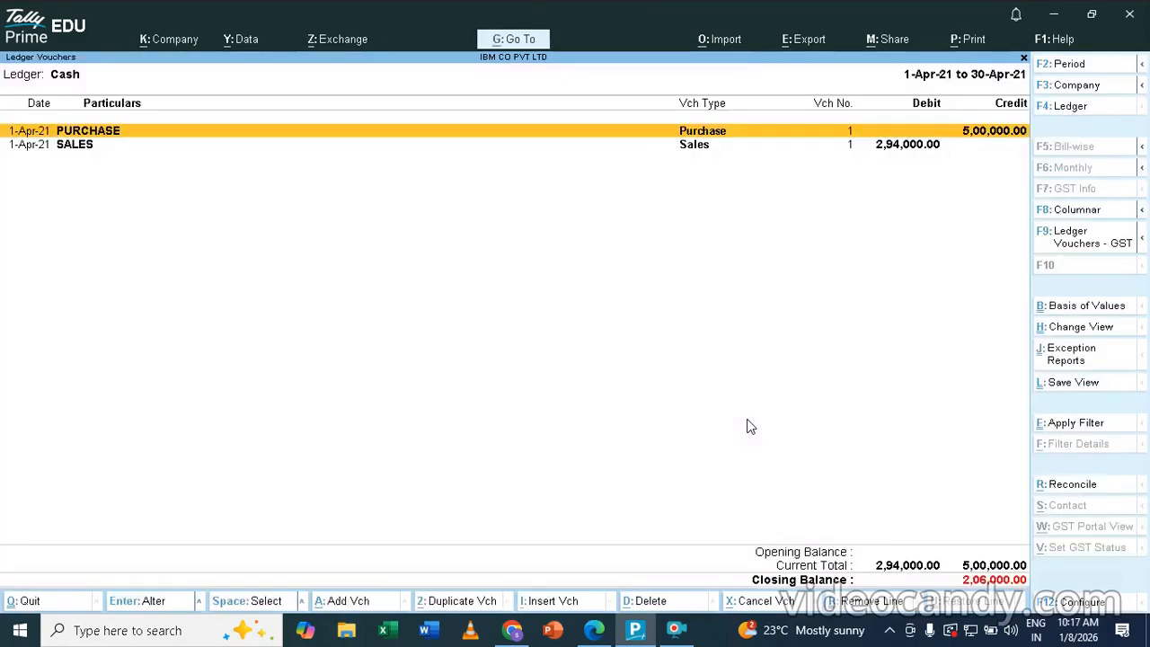
# Review the SALES voucher from the Cash ledger, close it without changes and return to the Gateway of Tally.
pyautogui.press('Down')
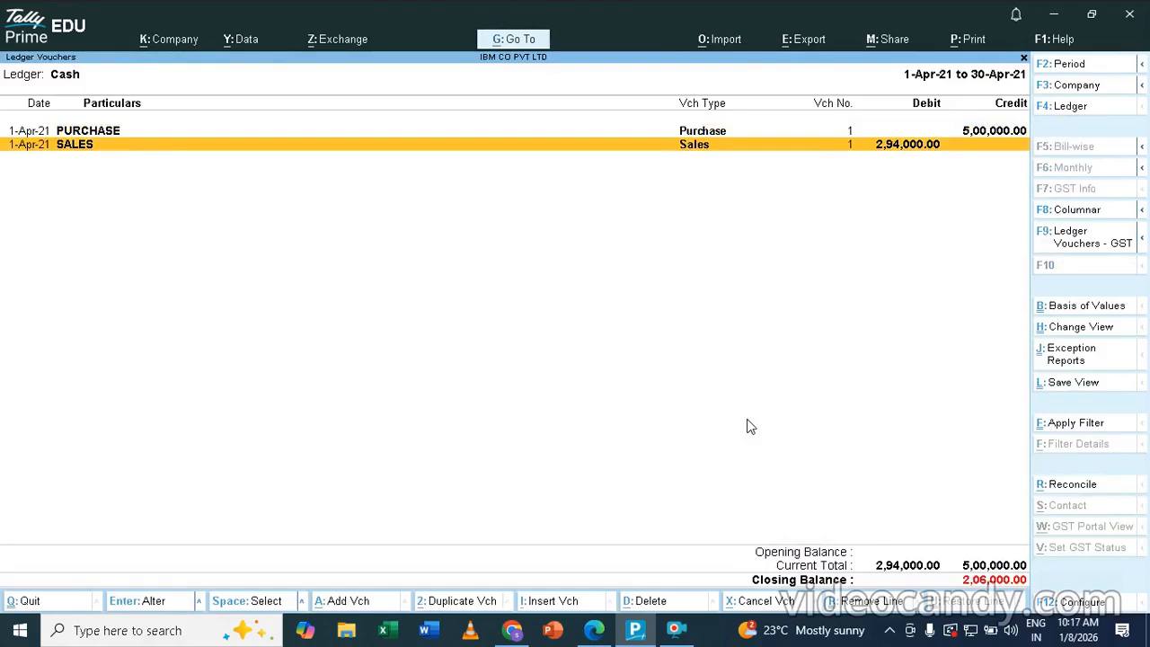
pyautogui.press('Return')
pyautogui.press('Return')
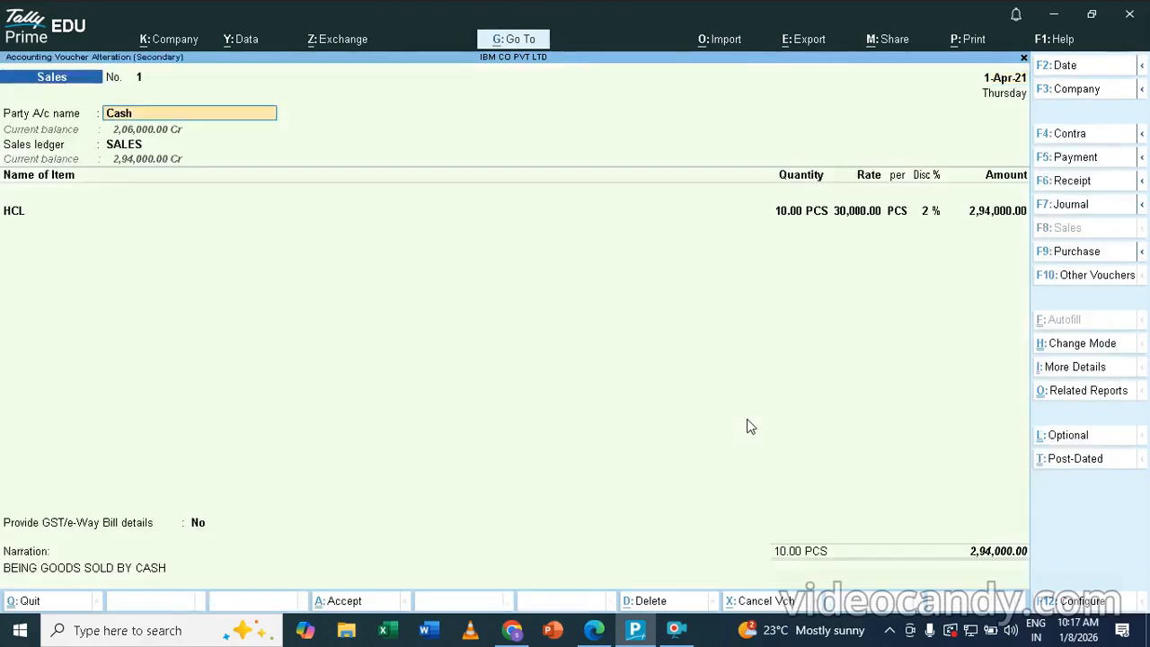
pyautogui.press('BackSpace')
pyautogui.press('Escape')
pyautogui.press('Return')
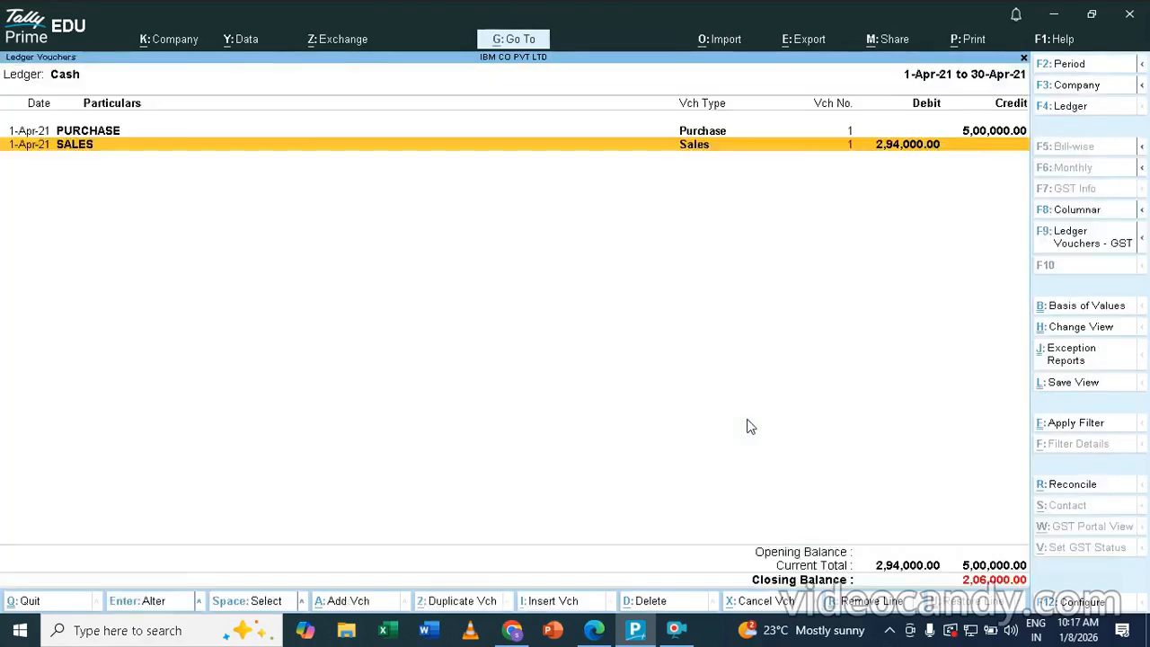
pyautogui.press('Escape')
pyautogui.press('Escape')
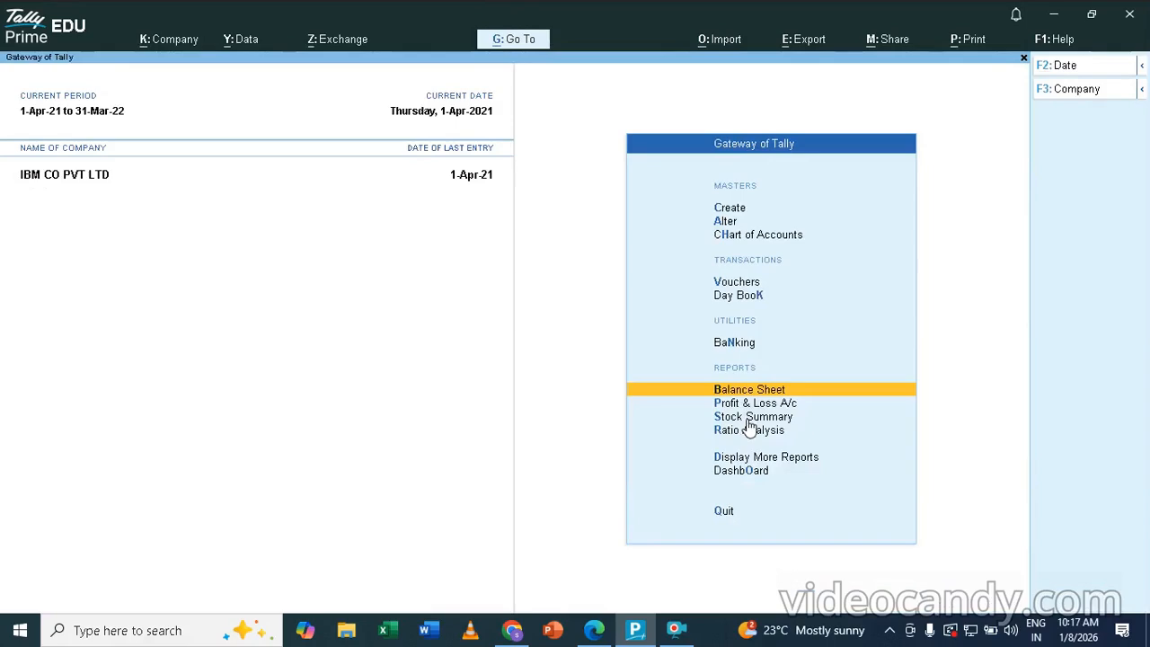
# Check the stock query path in the PDF notes, switch back to TallyPrime and open Display More Reports.
pyautogui.hotkey('alt', 'Tab')
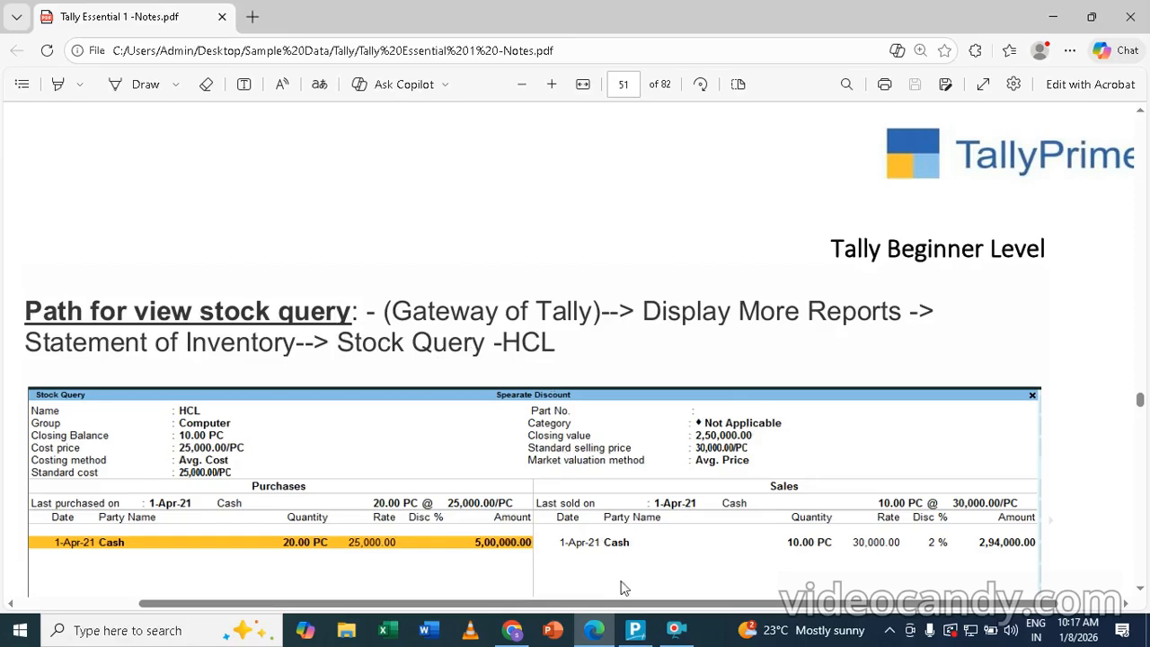
pyautogui.moveTo(636, 631)
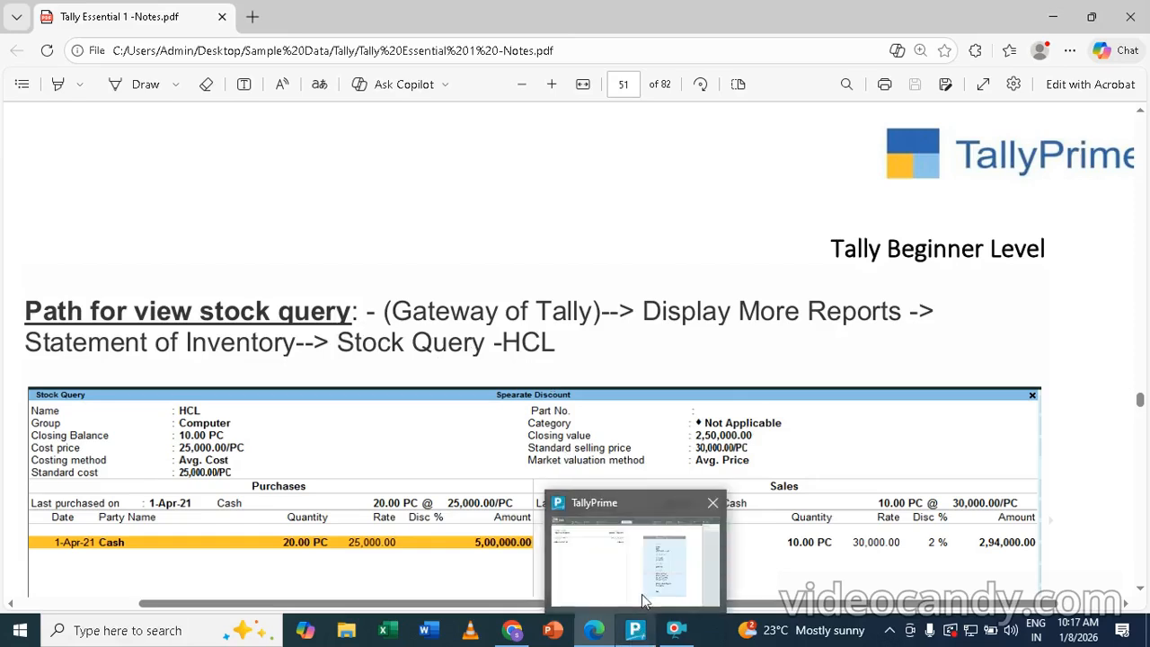
pyautogui.click(651, 556)
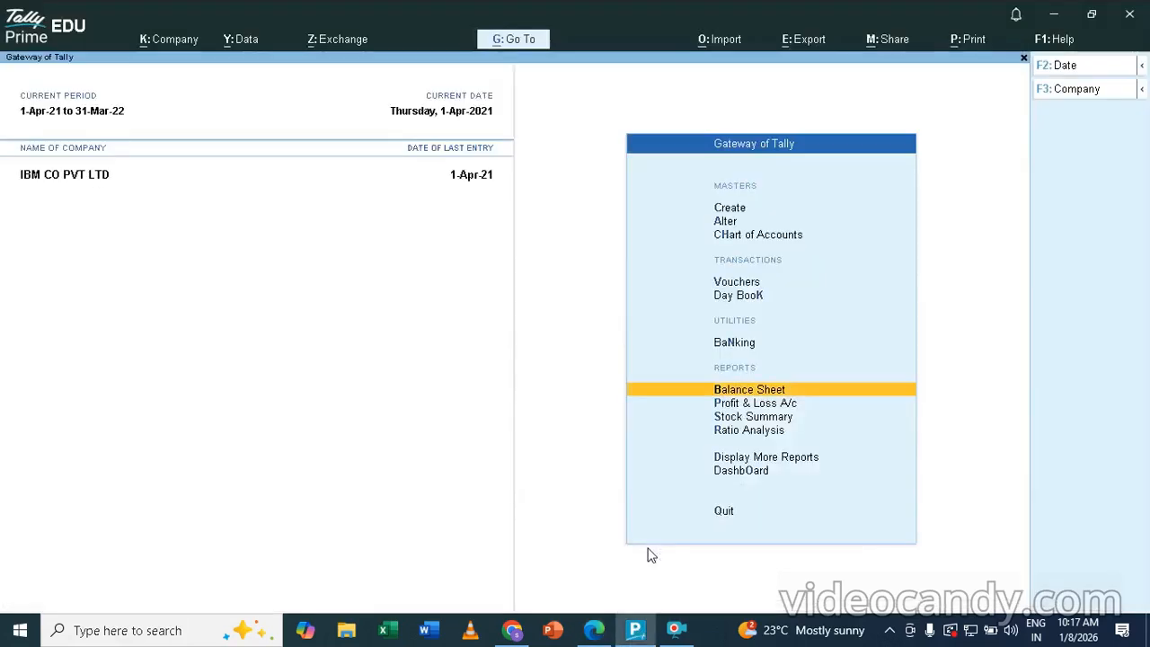
pyautogui.press('Down')
pyautogui.press('Down')
pyautogui.press('Down')
pyautogui.press('Down')
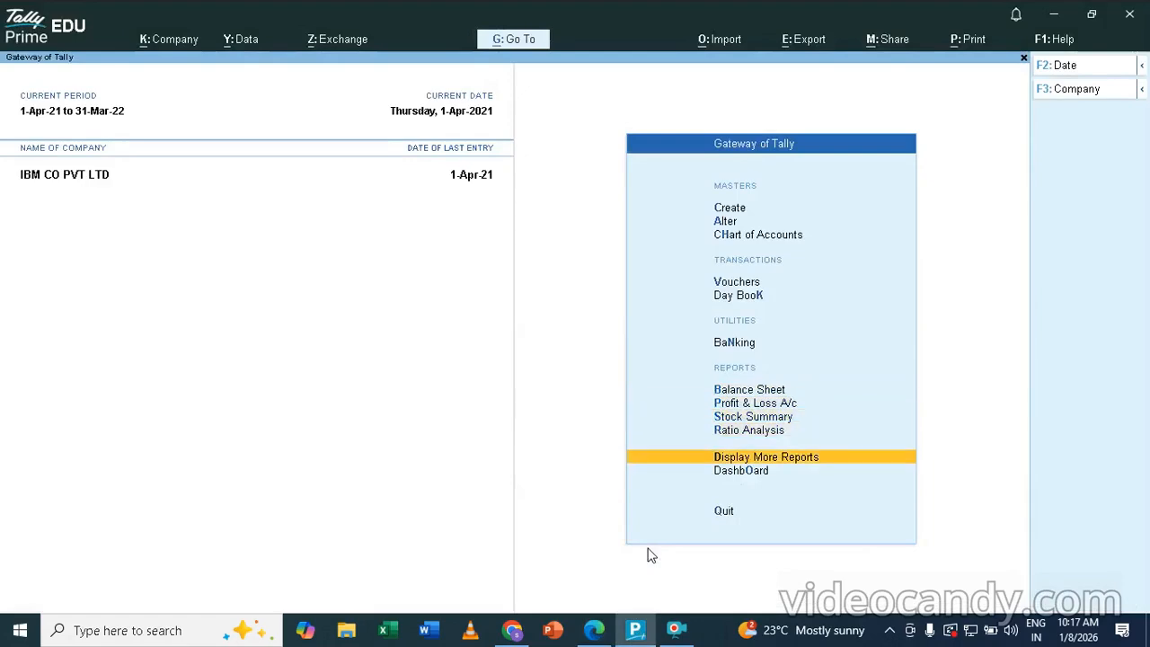
pyautogui.press('Return')
# View the Stock Query report for the item HCL from Statements of Inventory.
pyautogui.press('Down')
pyautogui.press('Down')
pyautogui.press('Down')
pyautogui.press('Down')
pyautogui.press('Down')
pyautogui.press('Down')
pyautogui.press('Down')
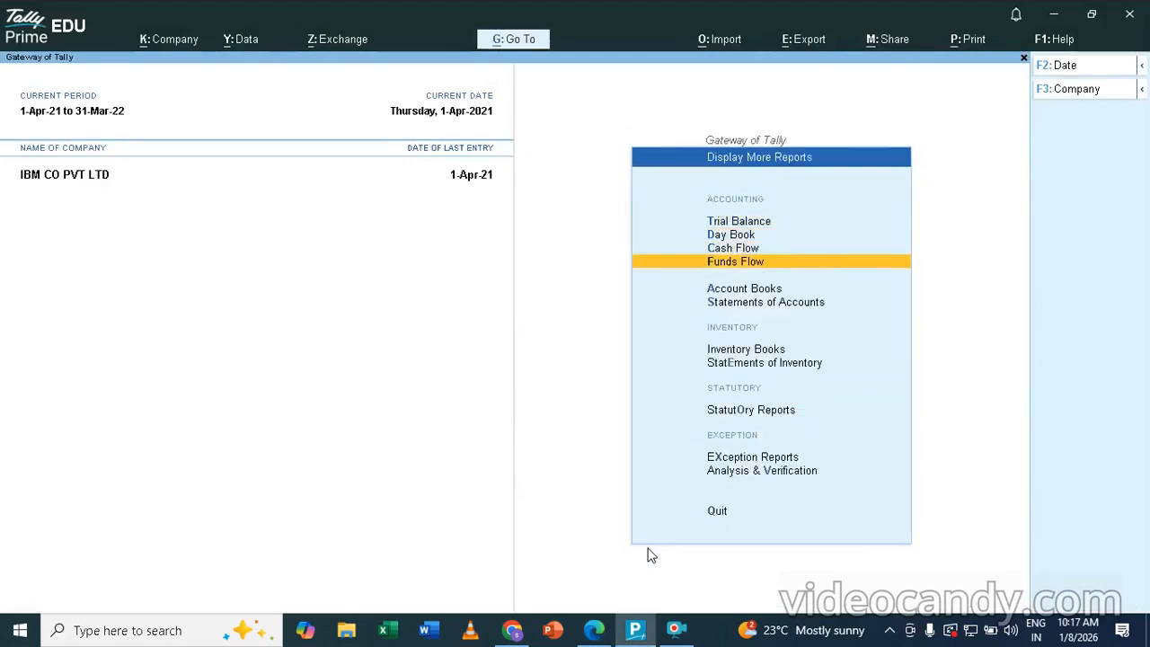
pyautogui.press('Return')
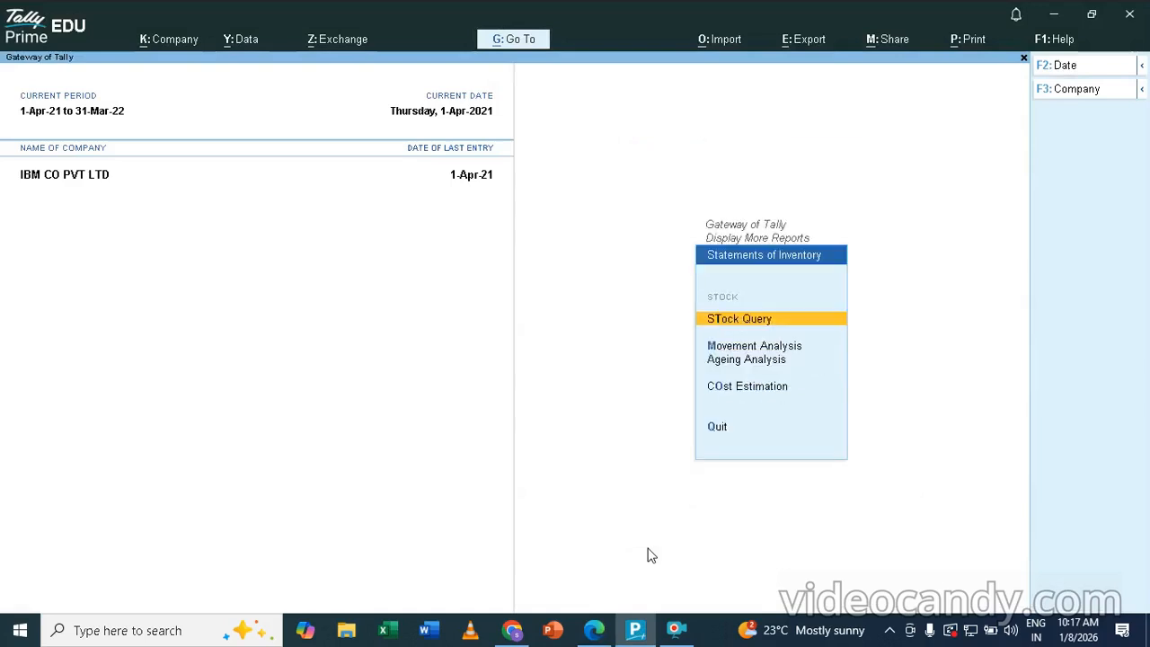
pyautogui.press('Return')
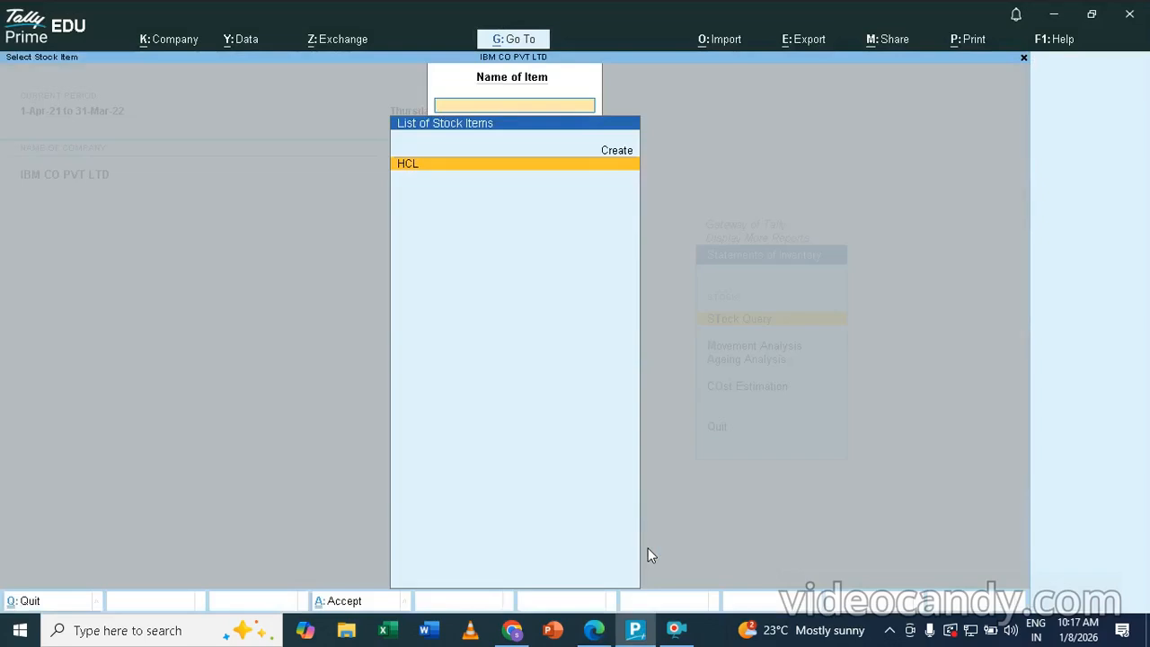
pyautogui.press('Return')
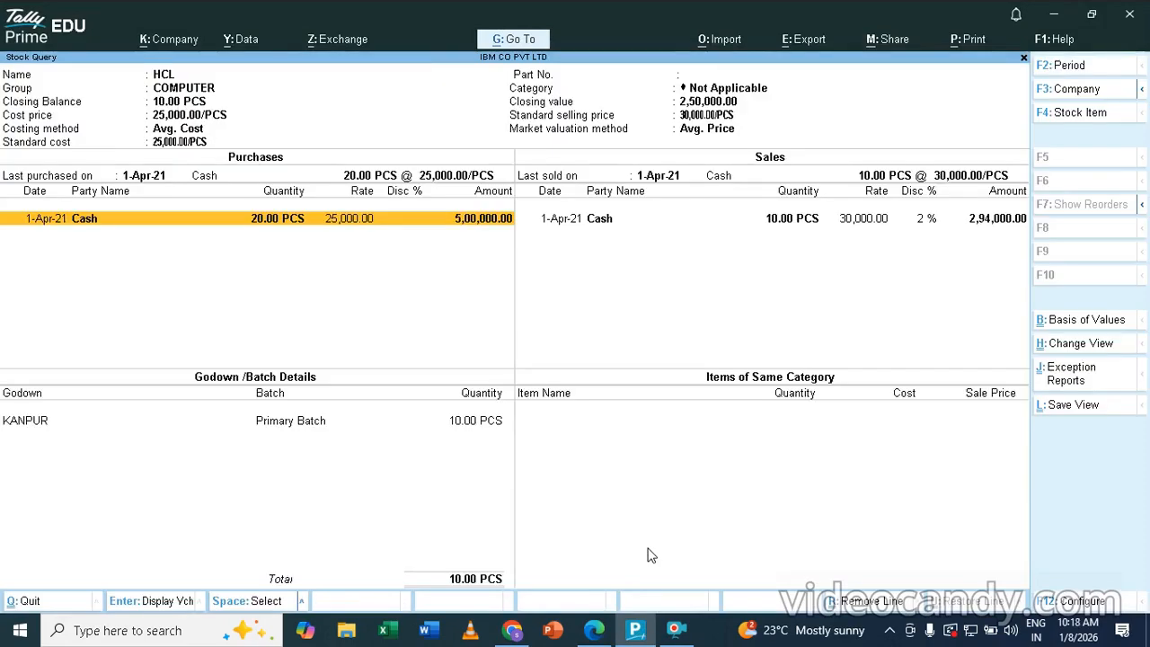